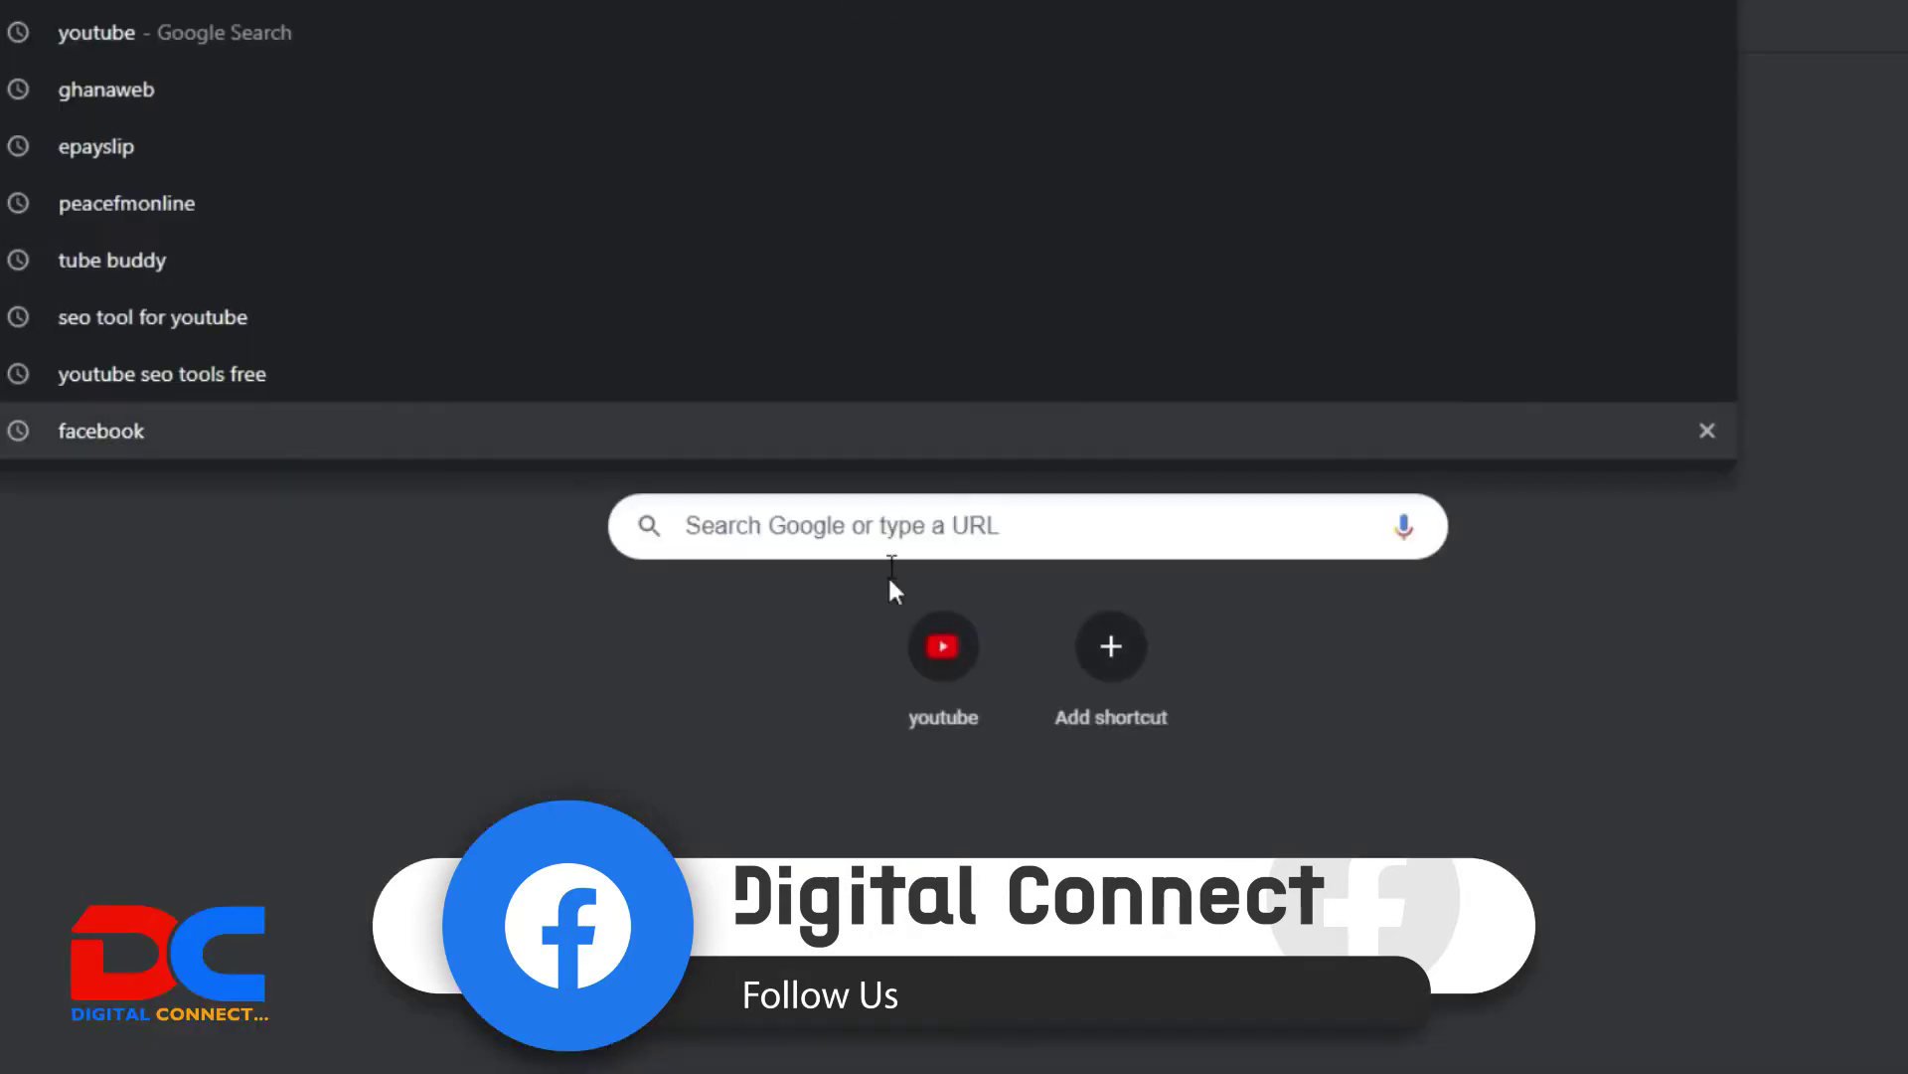
# Step: Enter ssnit.org.gh into the Google search box on a new tab
pyautogui.click(891, 772)
pyautogui.click(818, 514)
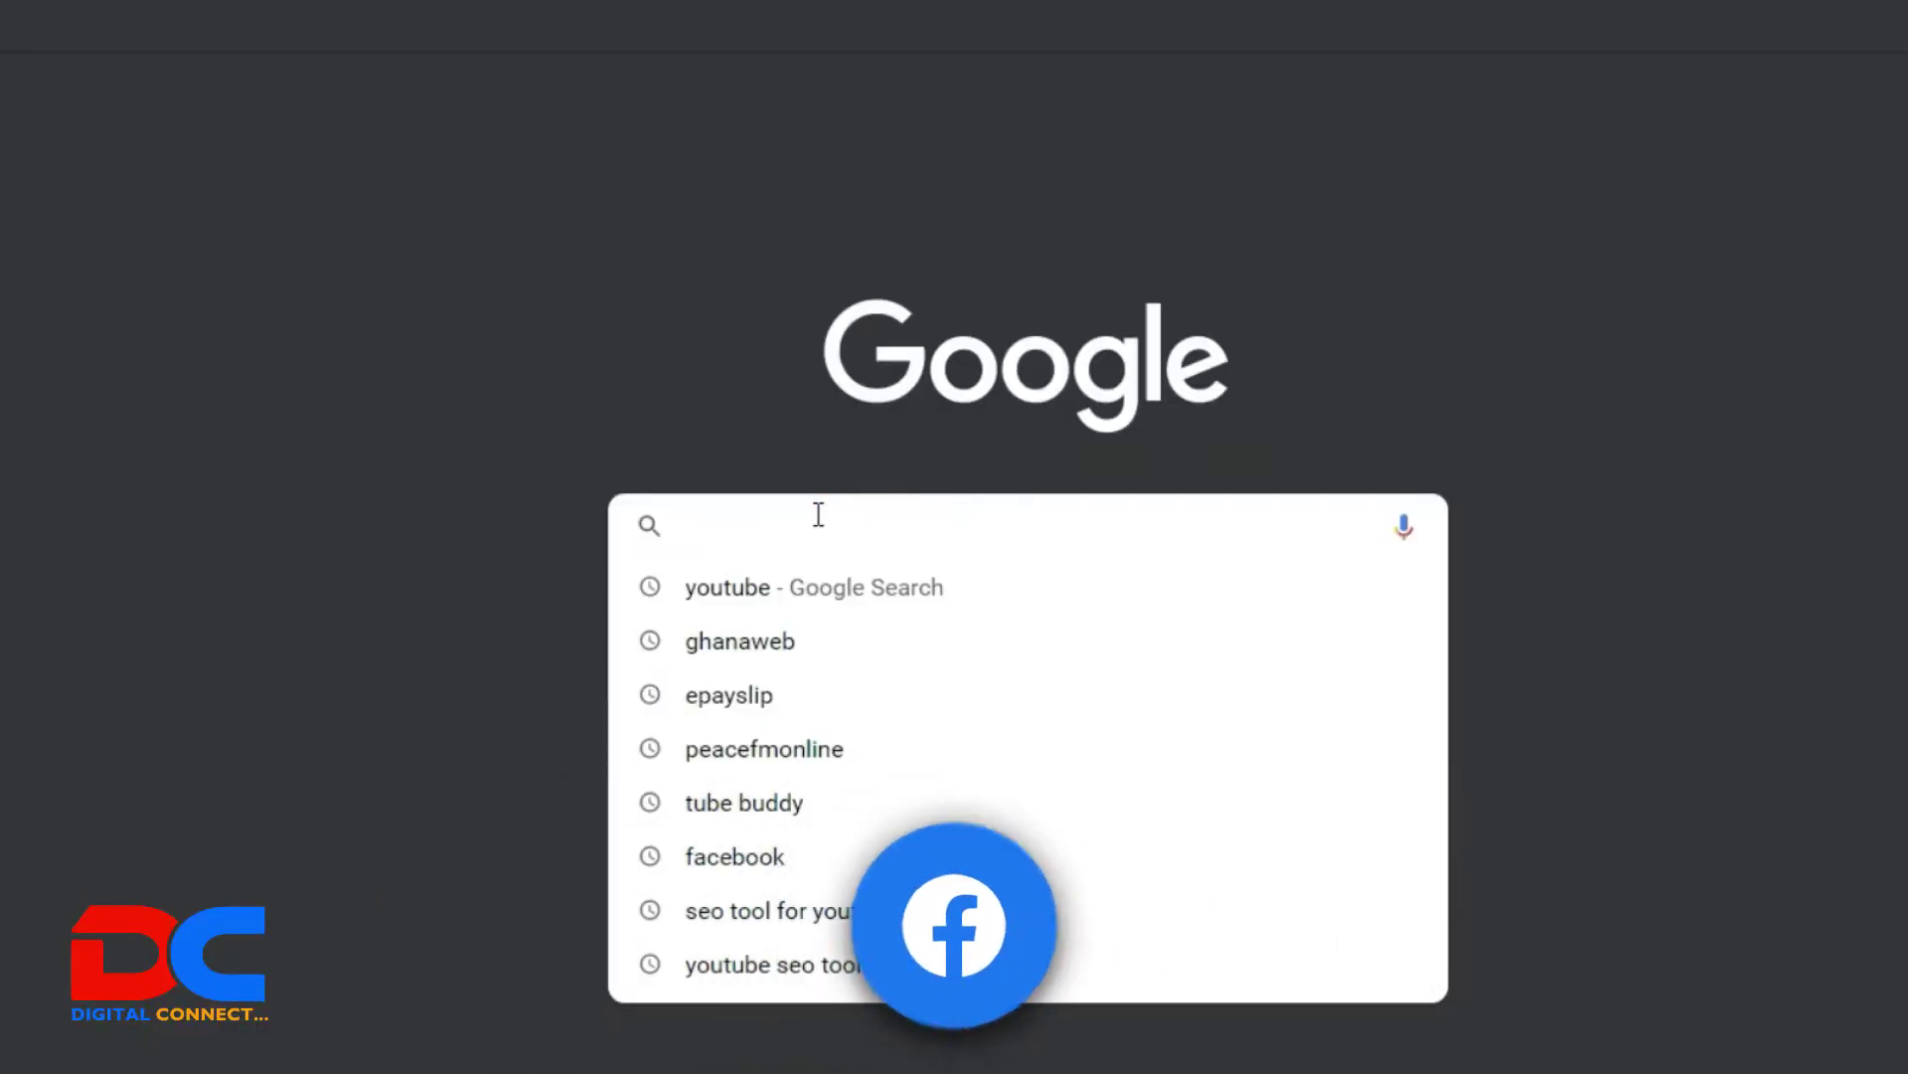
pyautogui.write('ss')
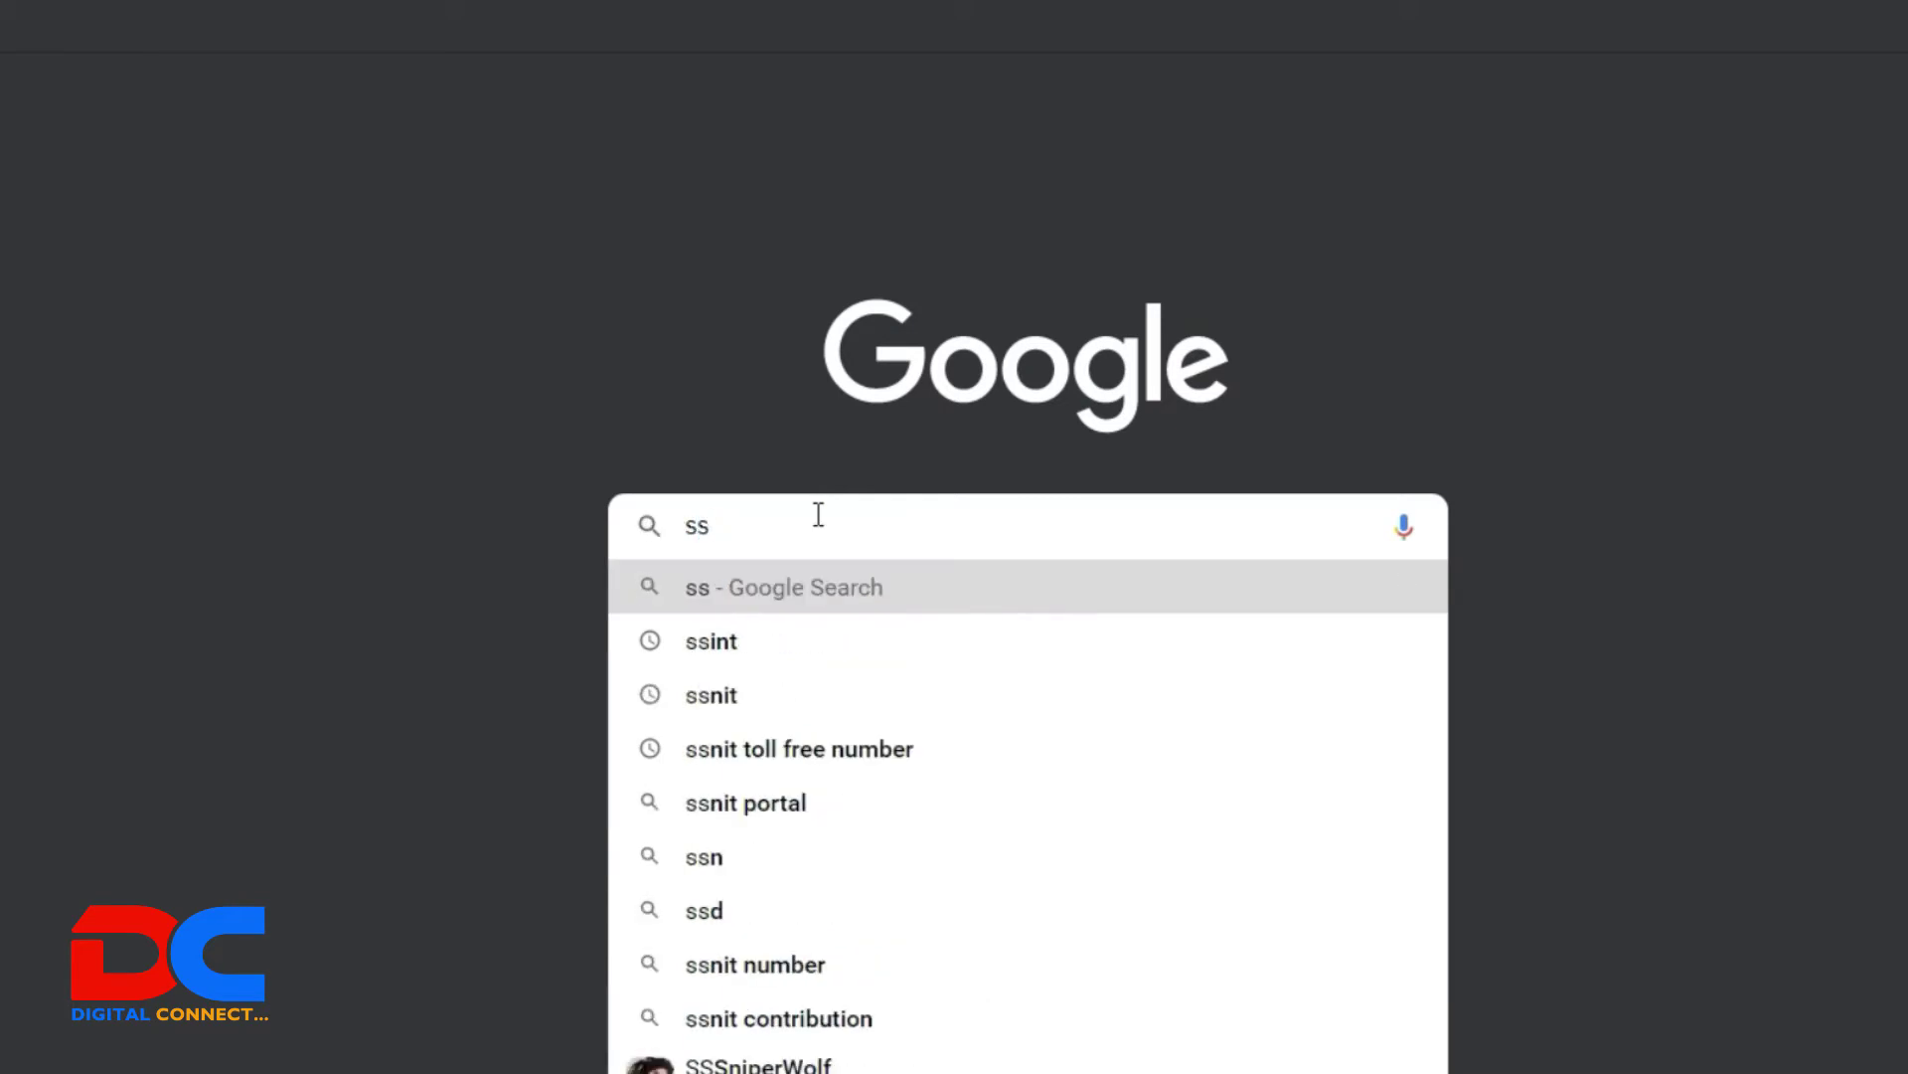
pyautogui.write('nit')
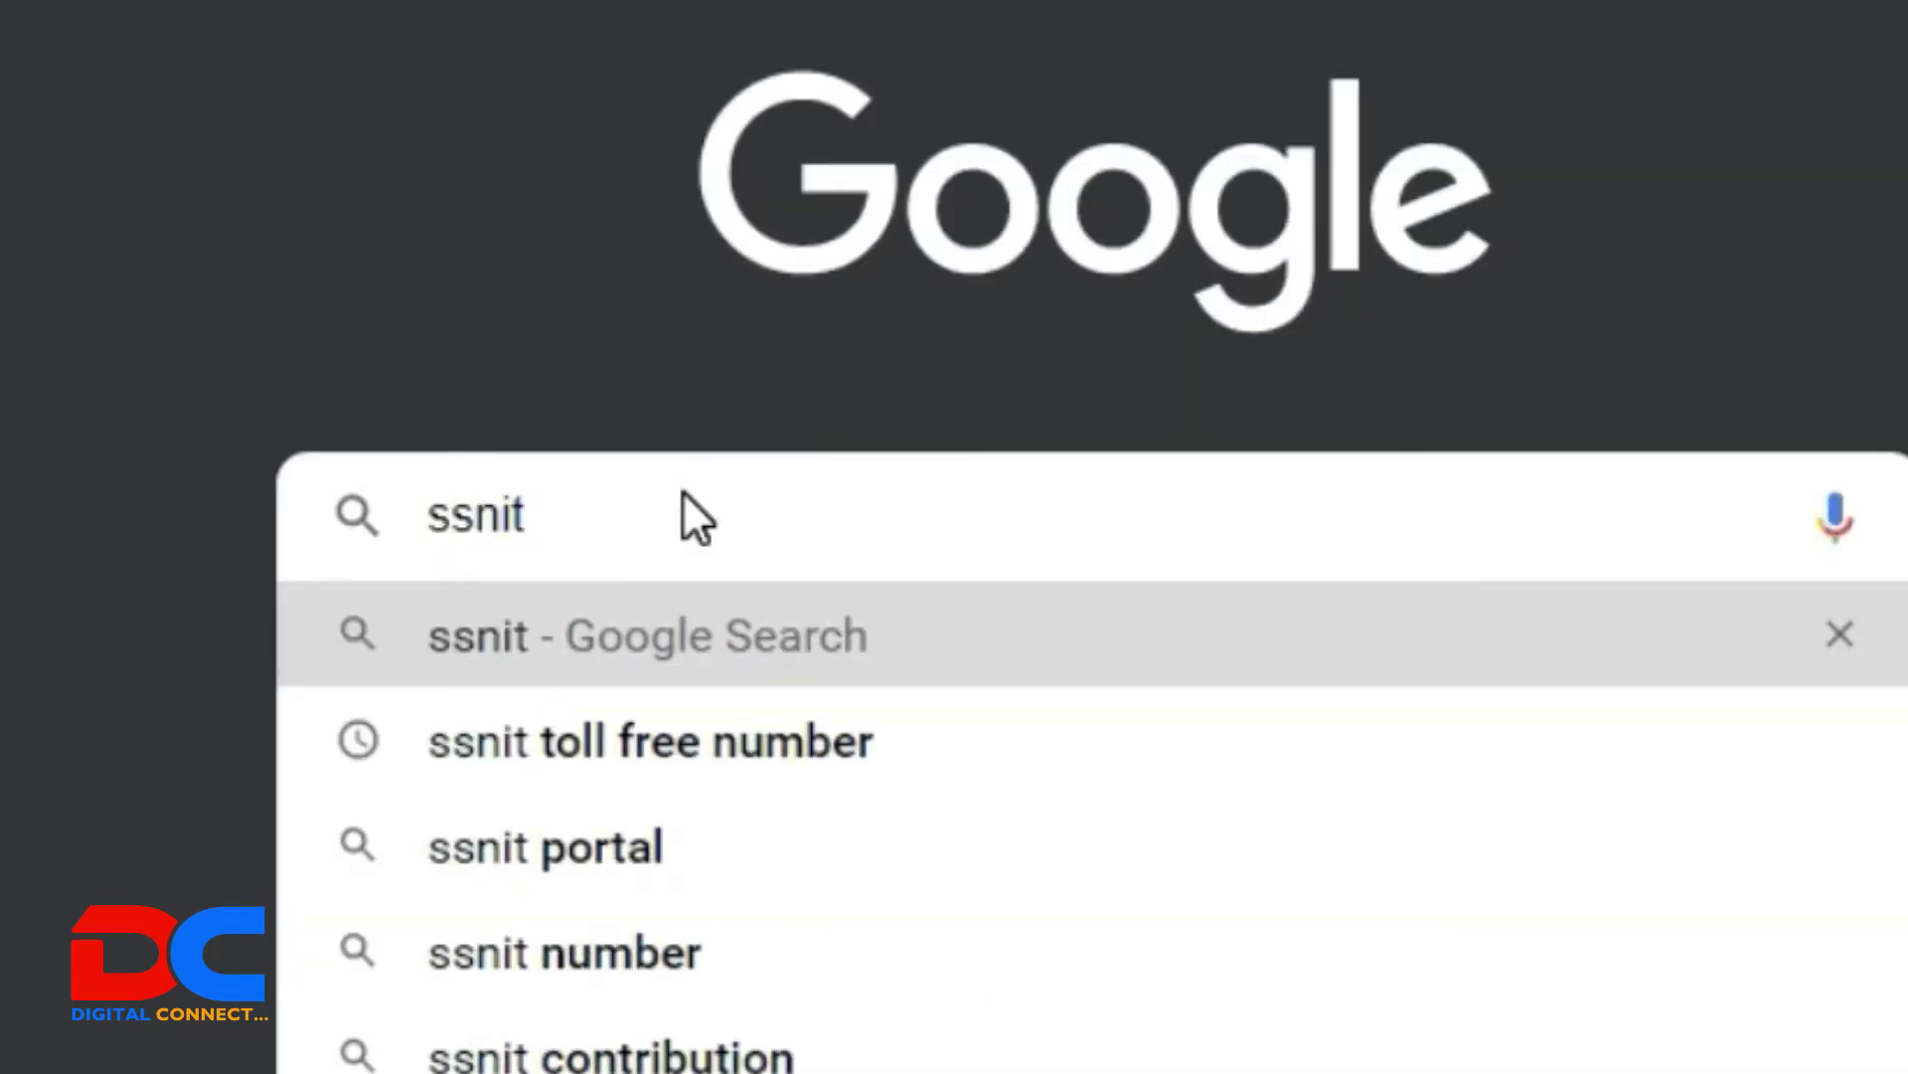
pyautogui.write('.o')
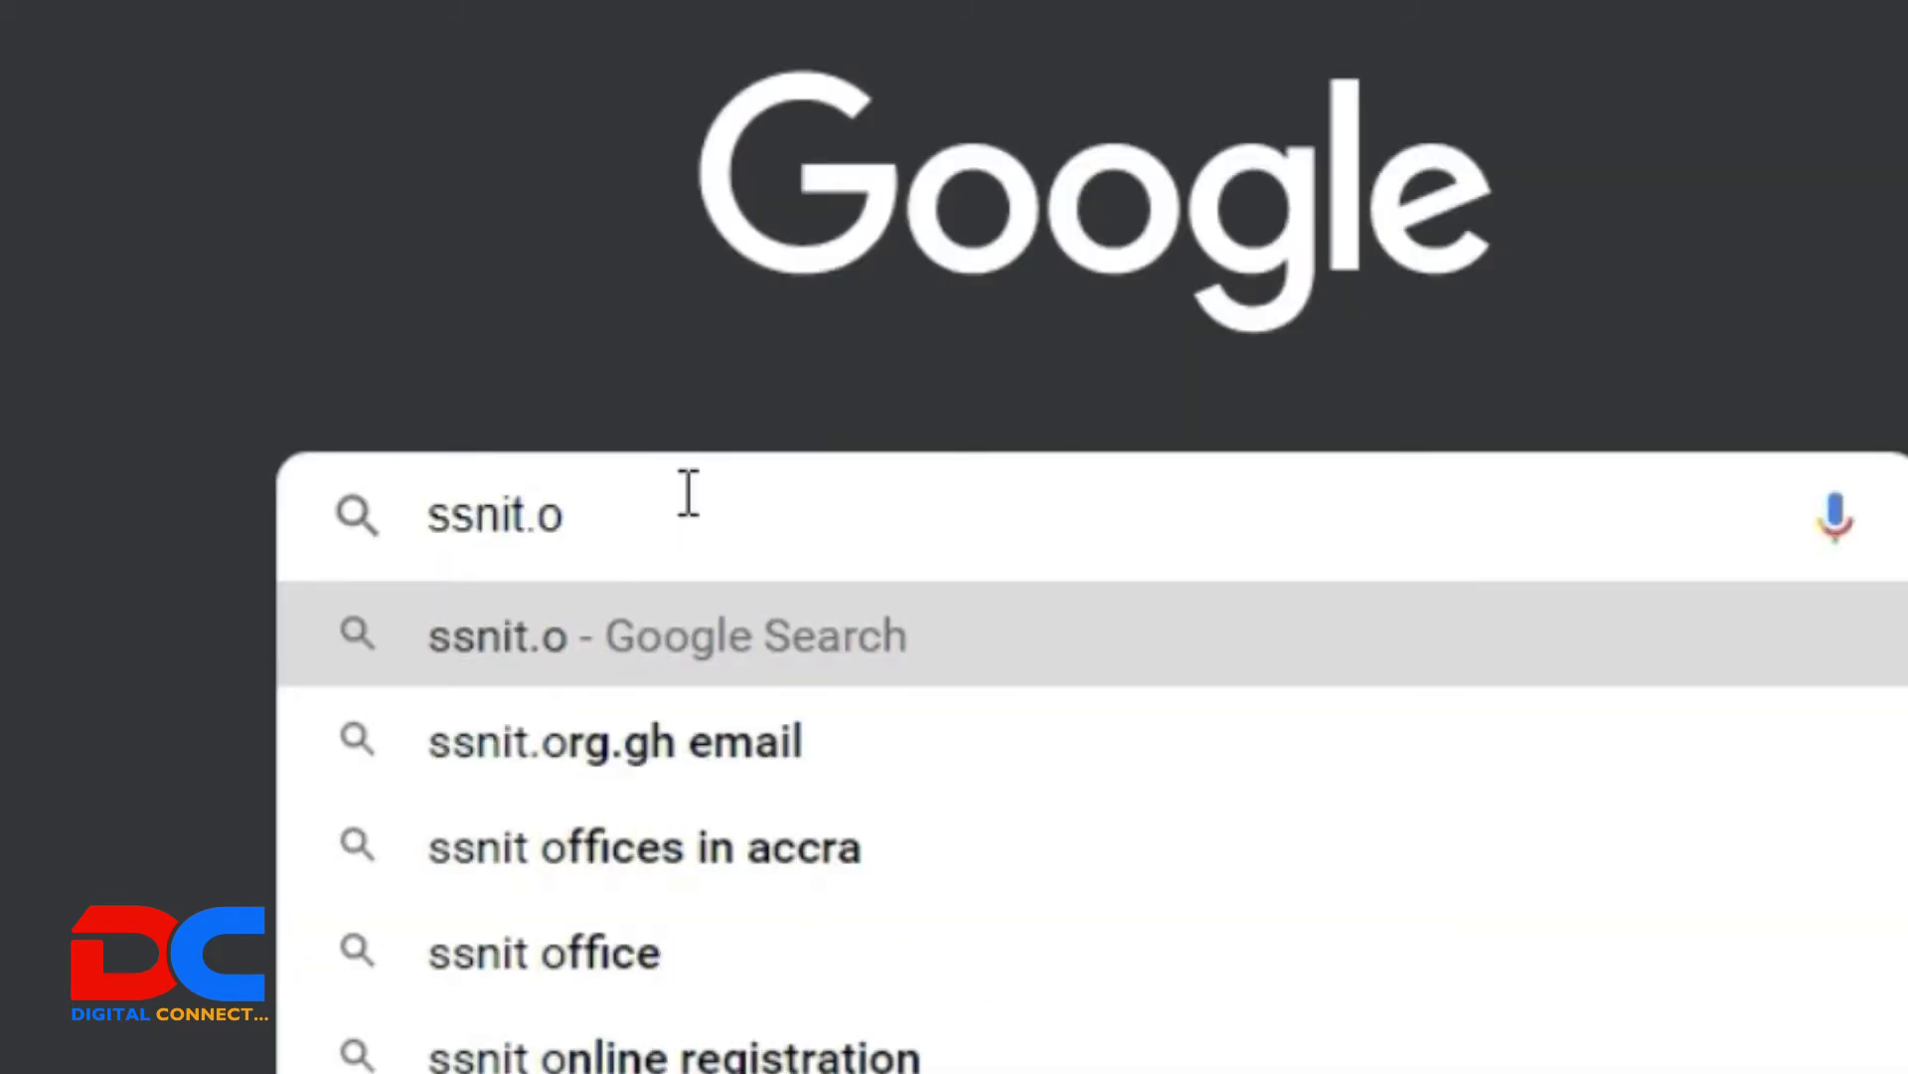
pyautogui.write('rg')
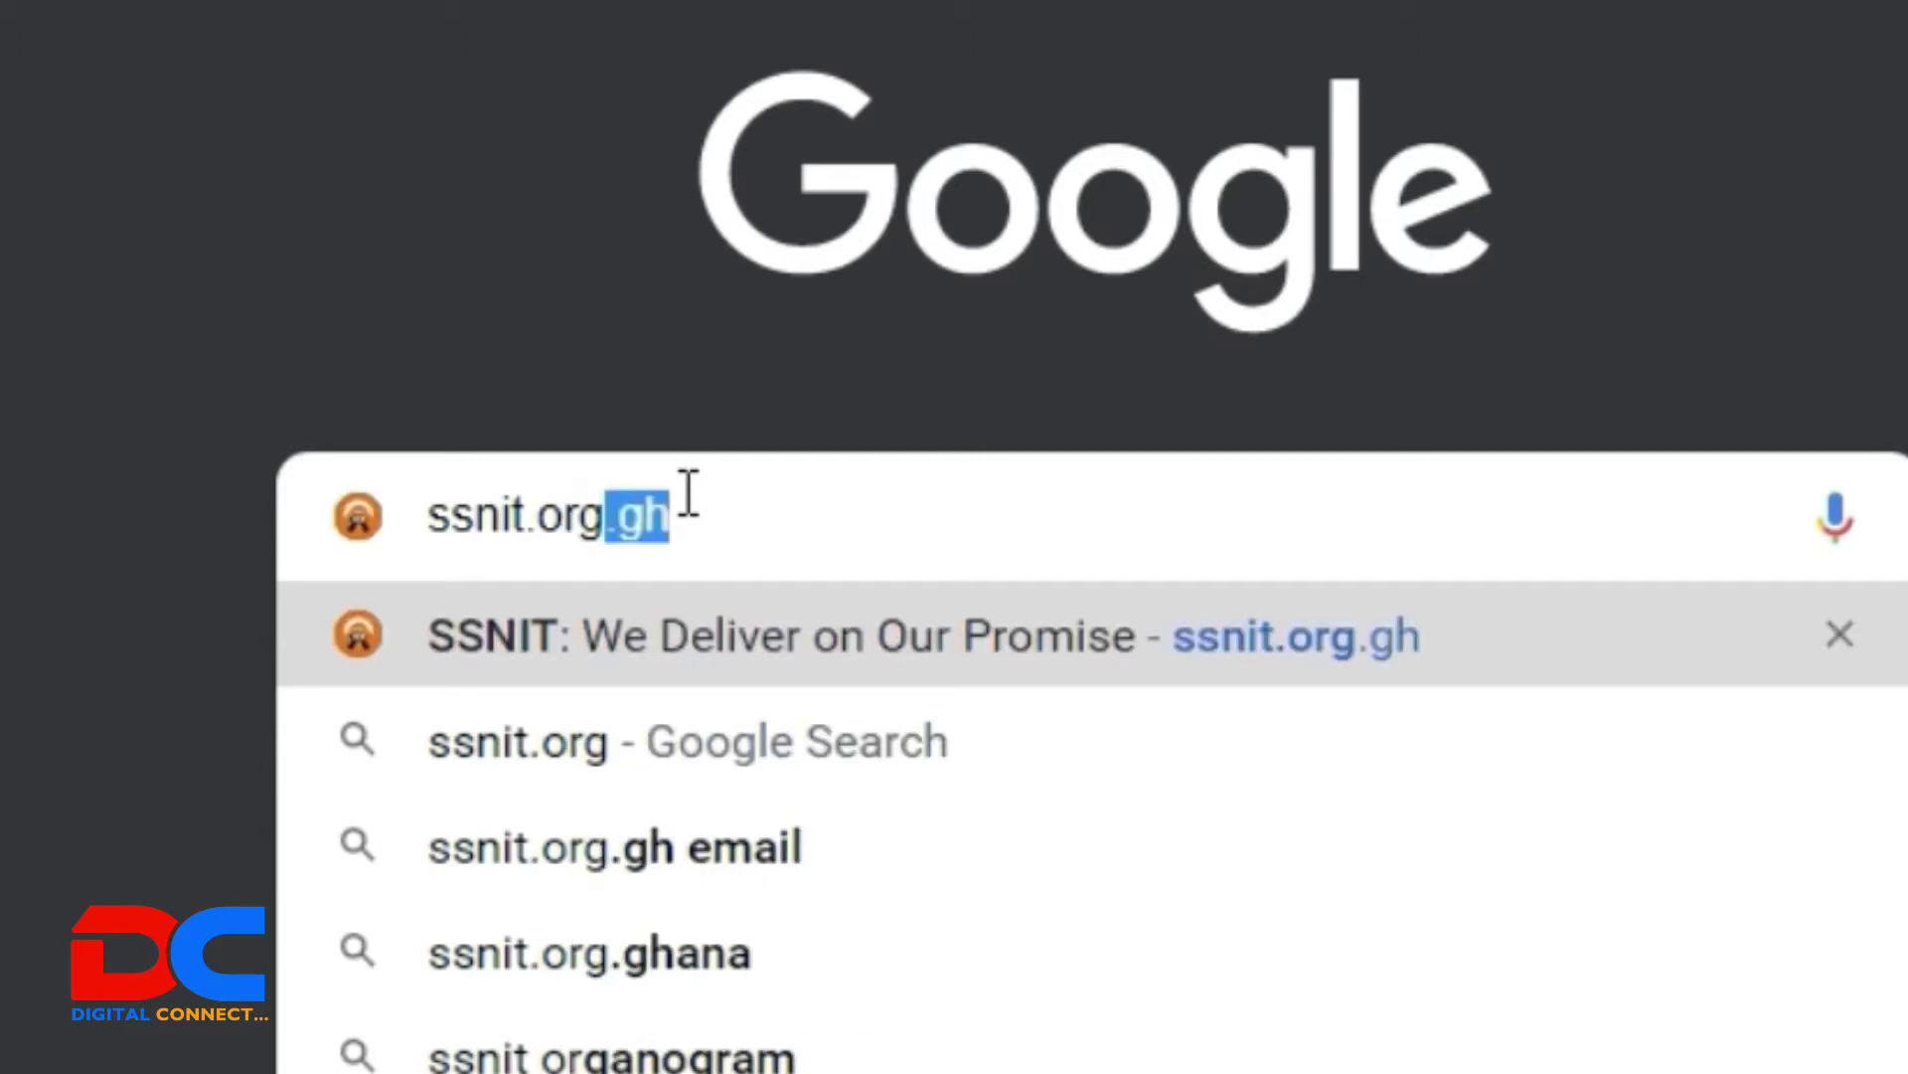
pyautogui.write('.gh')
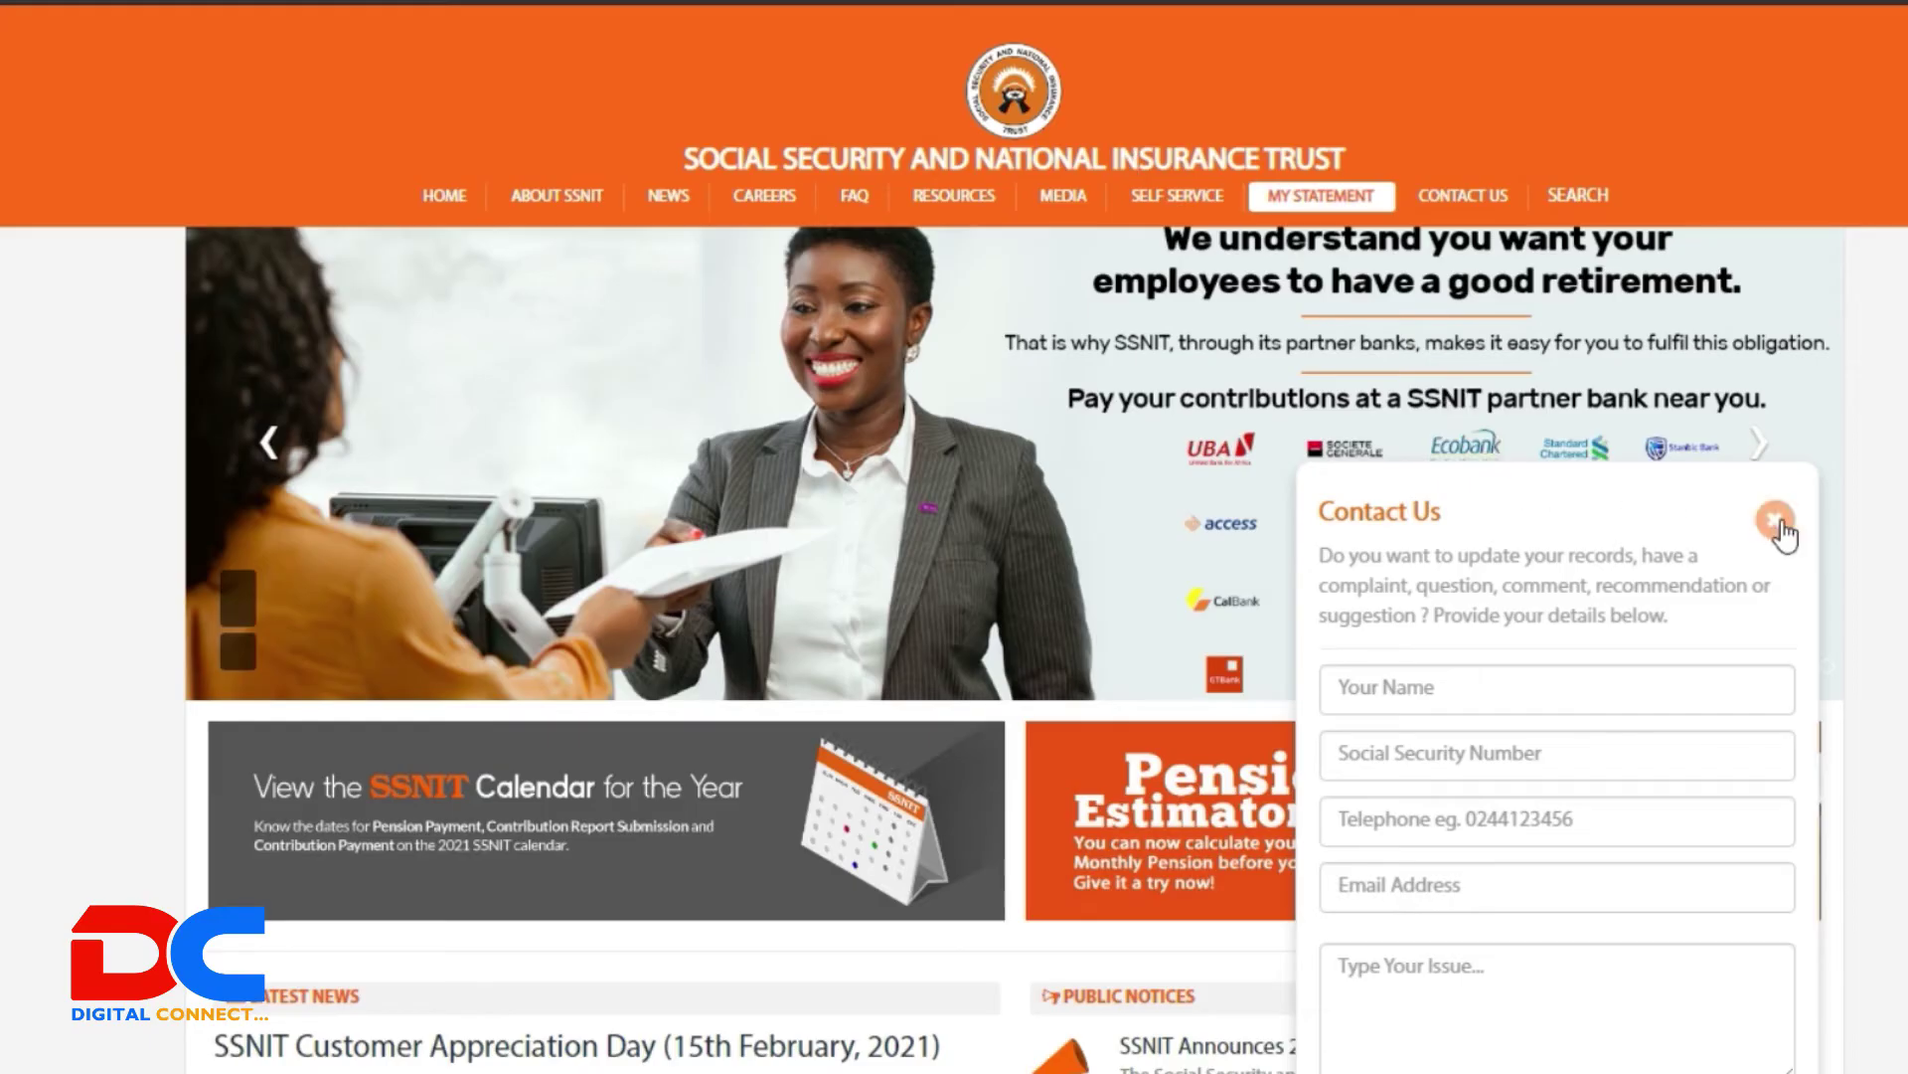
# Step: Close the SSNIT Contact Us popup and go to the MY STATEMENT portal login page
pyautogui.click(1777, 519)
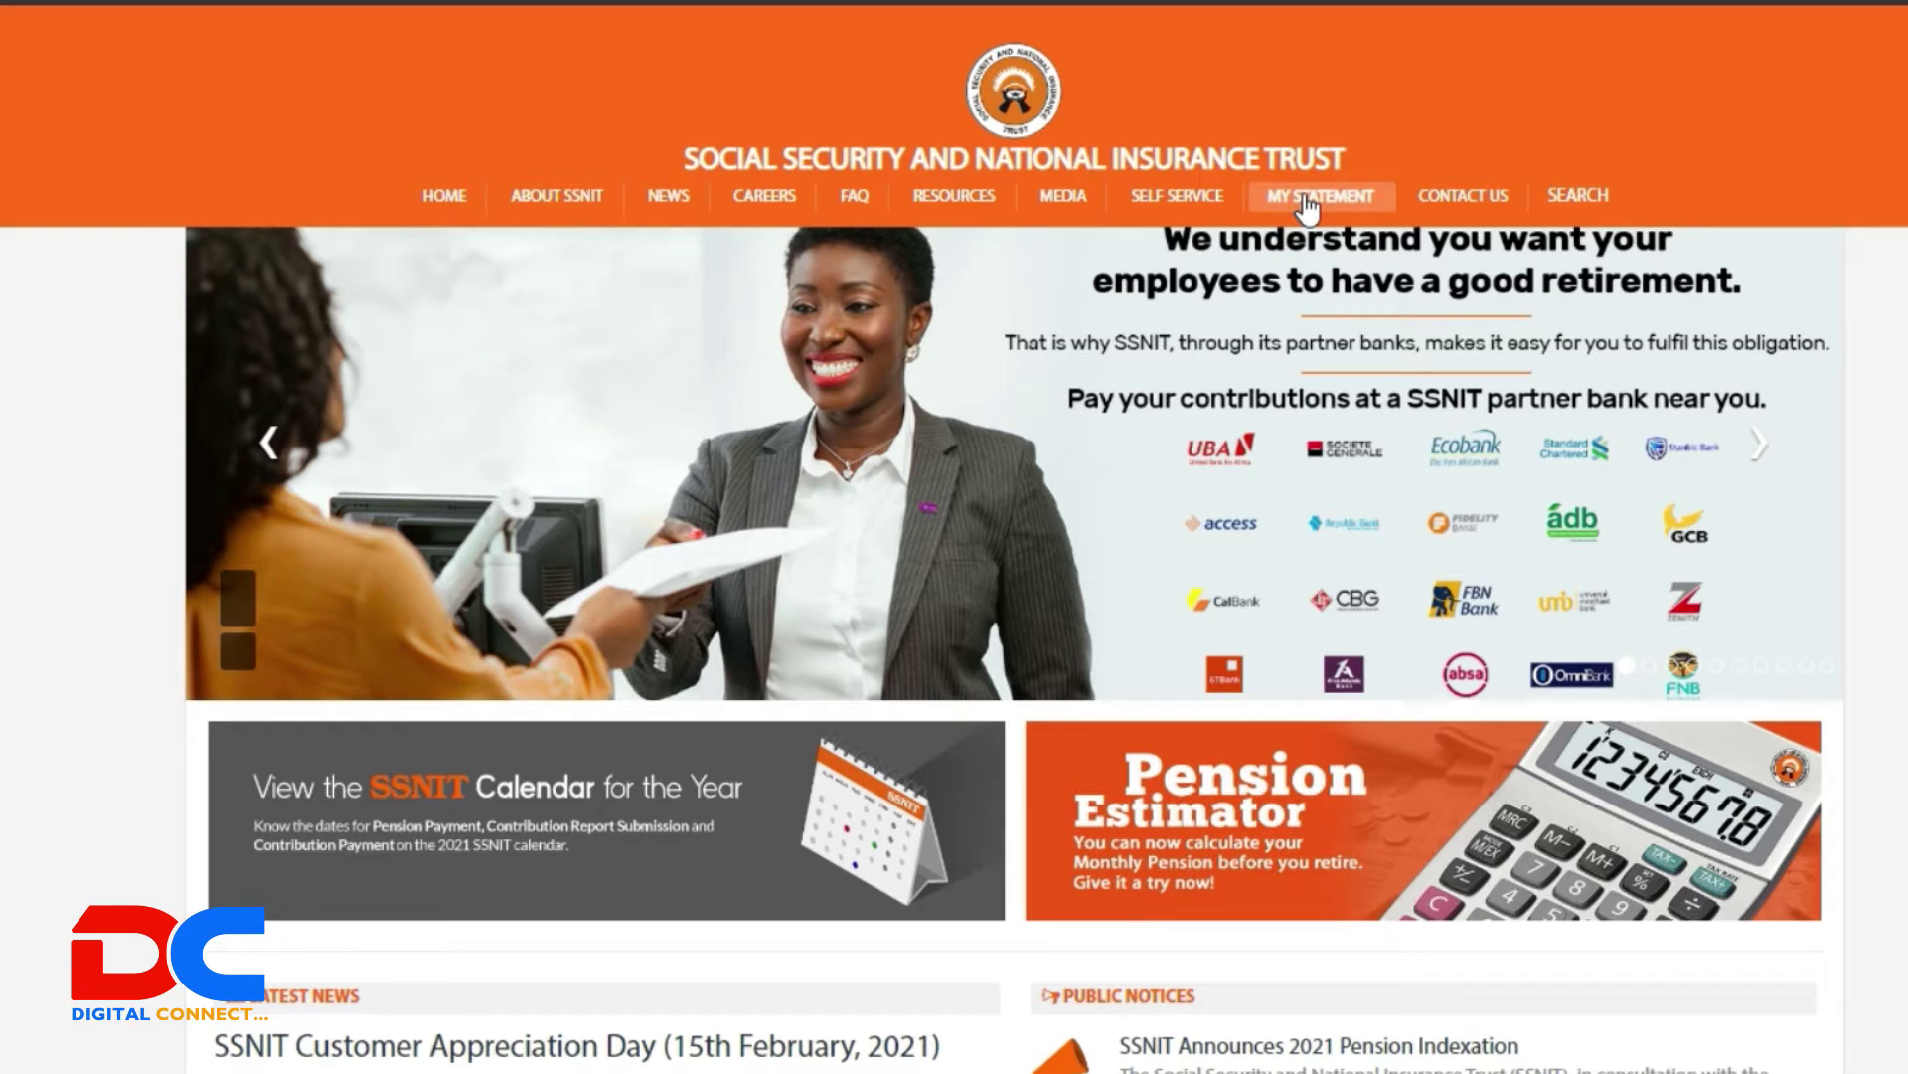
pyautogui.click(1308, 206)
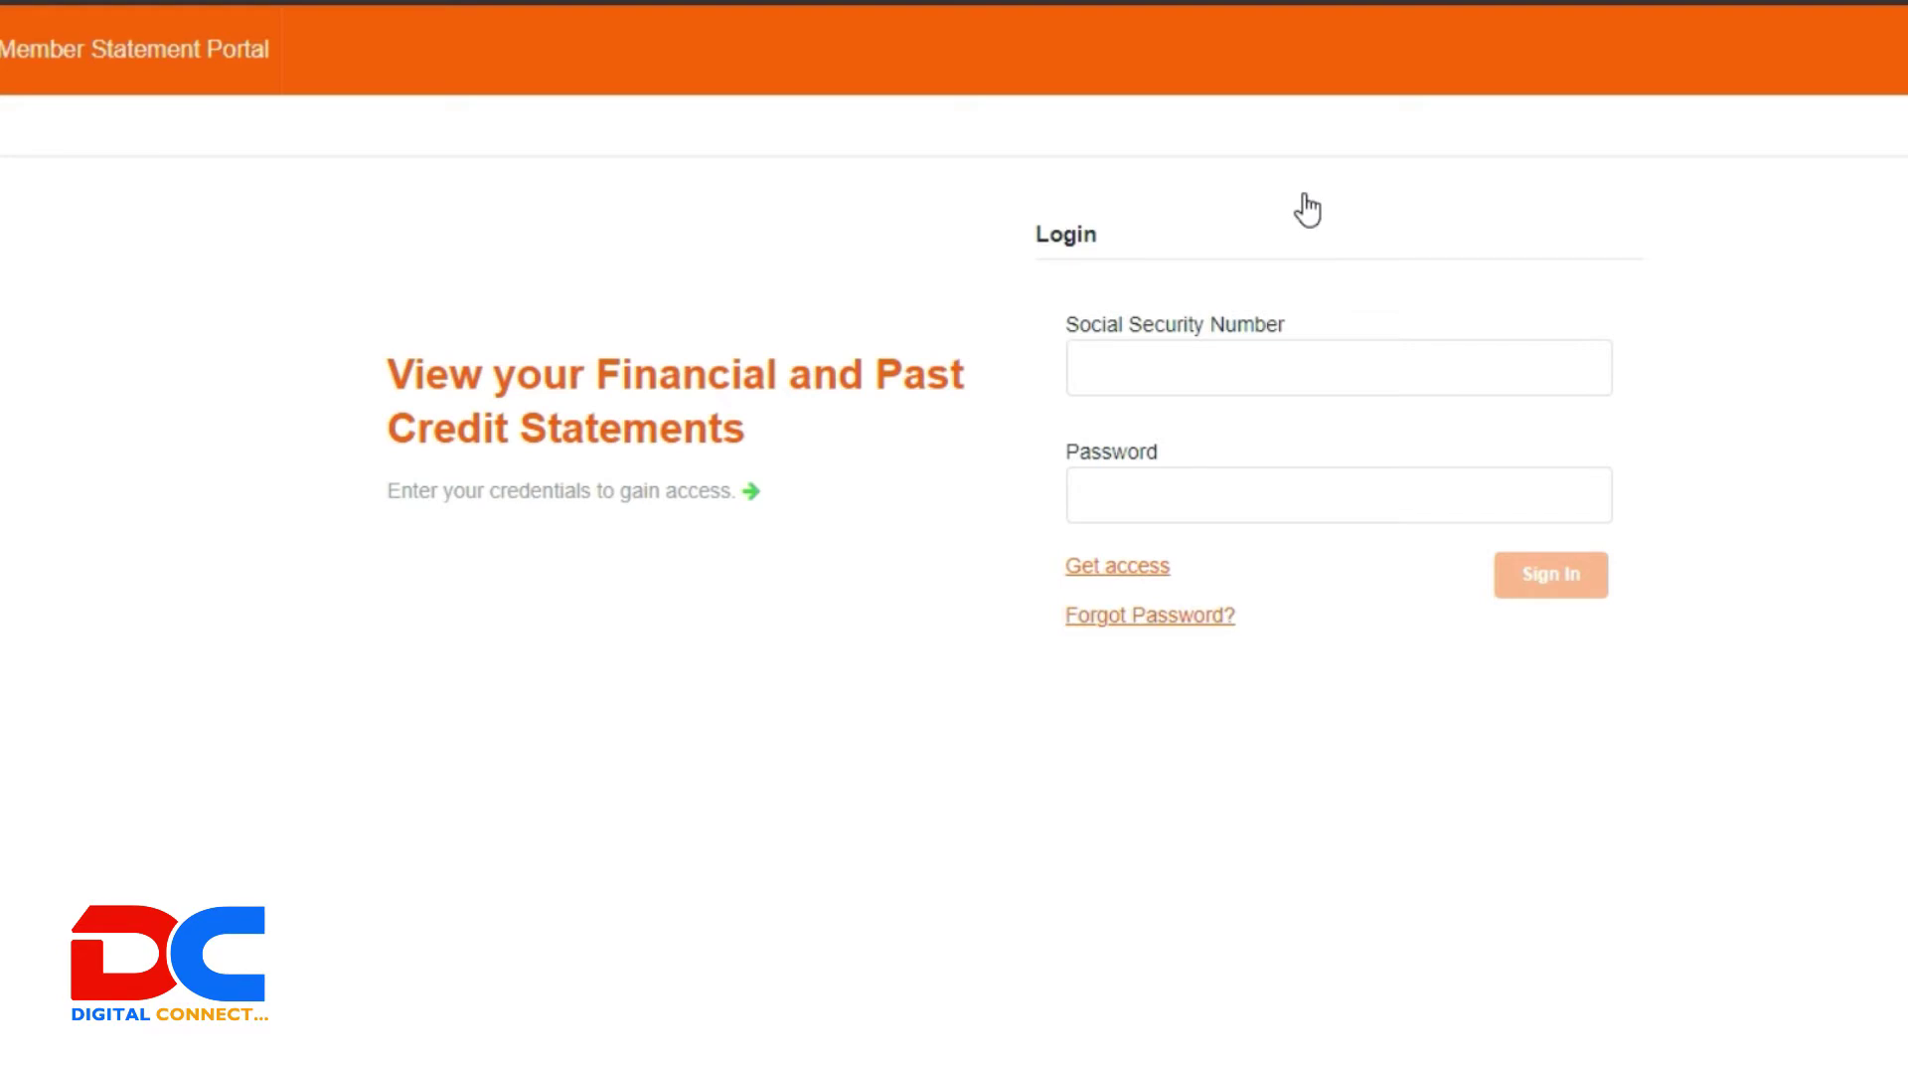
# Step: Switch to the Sign Up form via 'Get access' and focus the Social Security Number field
pyautogui.click(1185, 377)
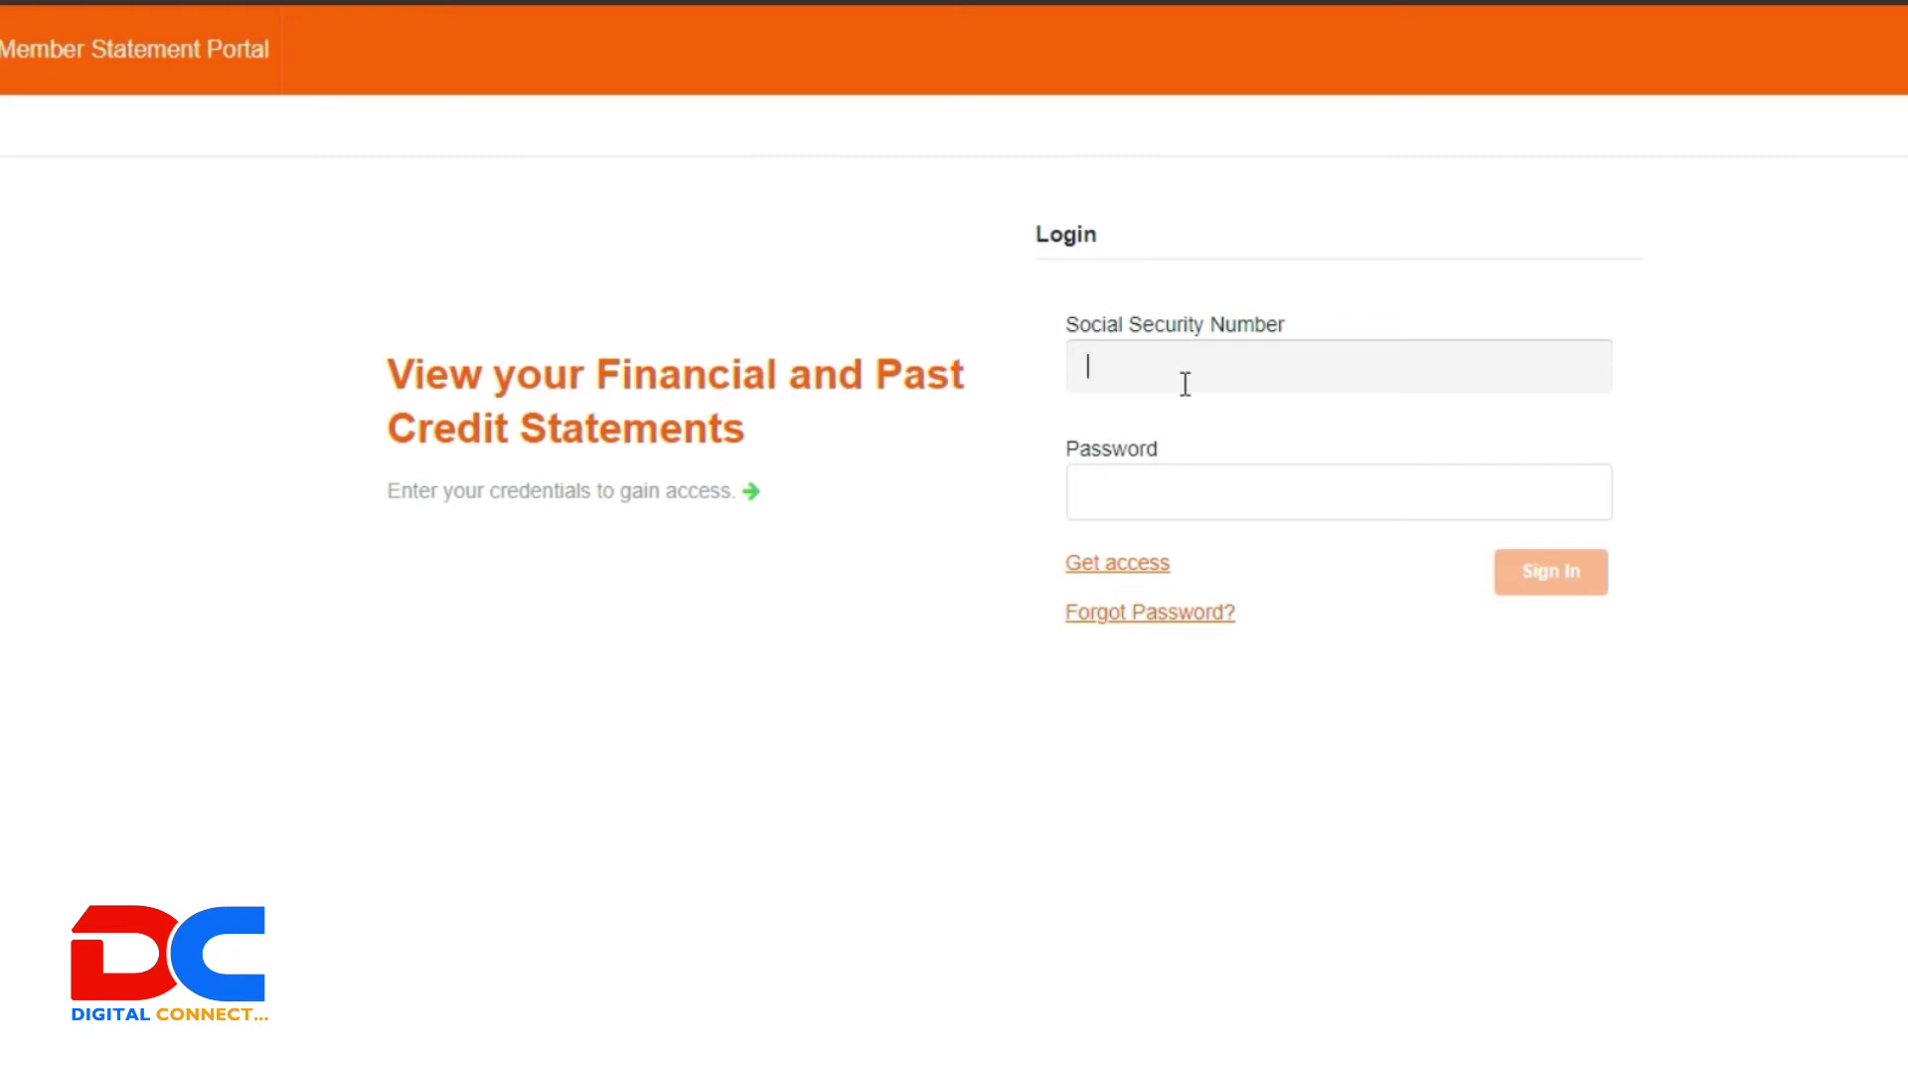
pyautogui.click(1120, 567)
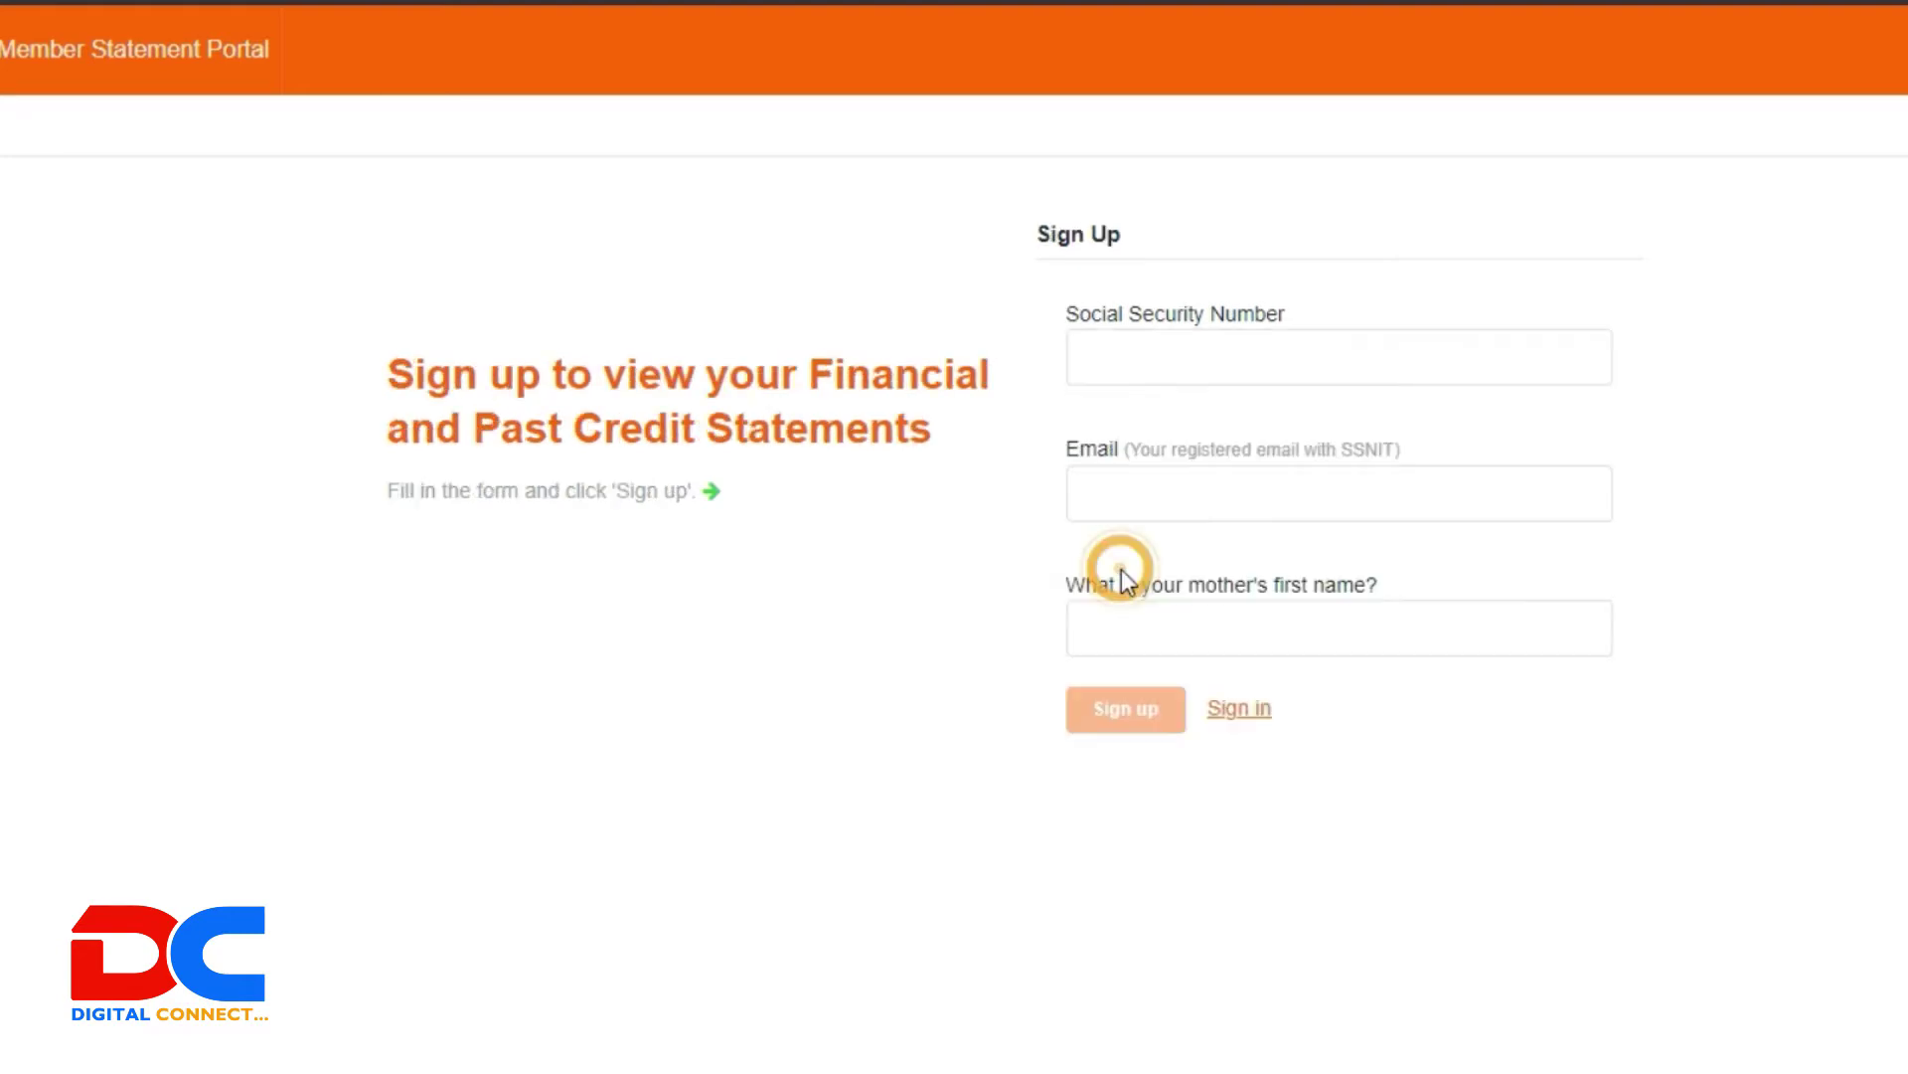
pyautogui.click(1153, 377)
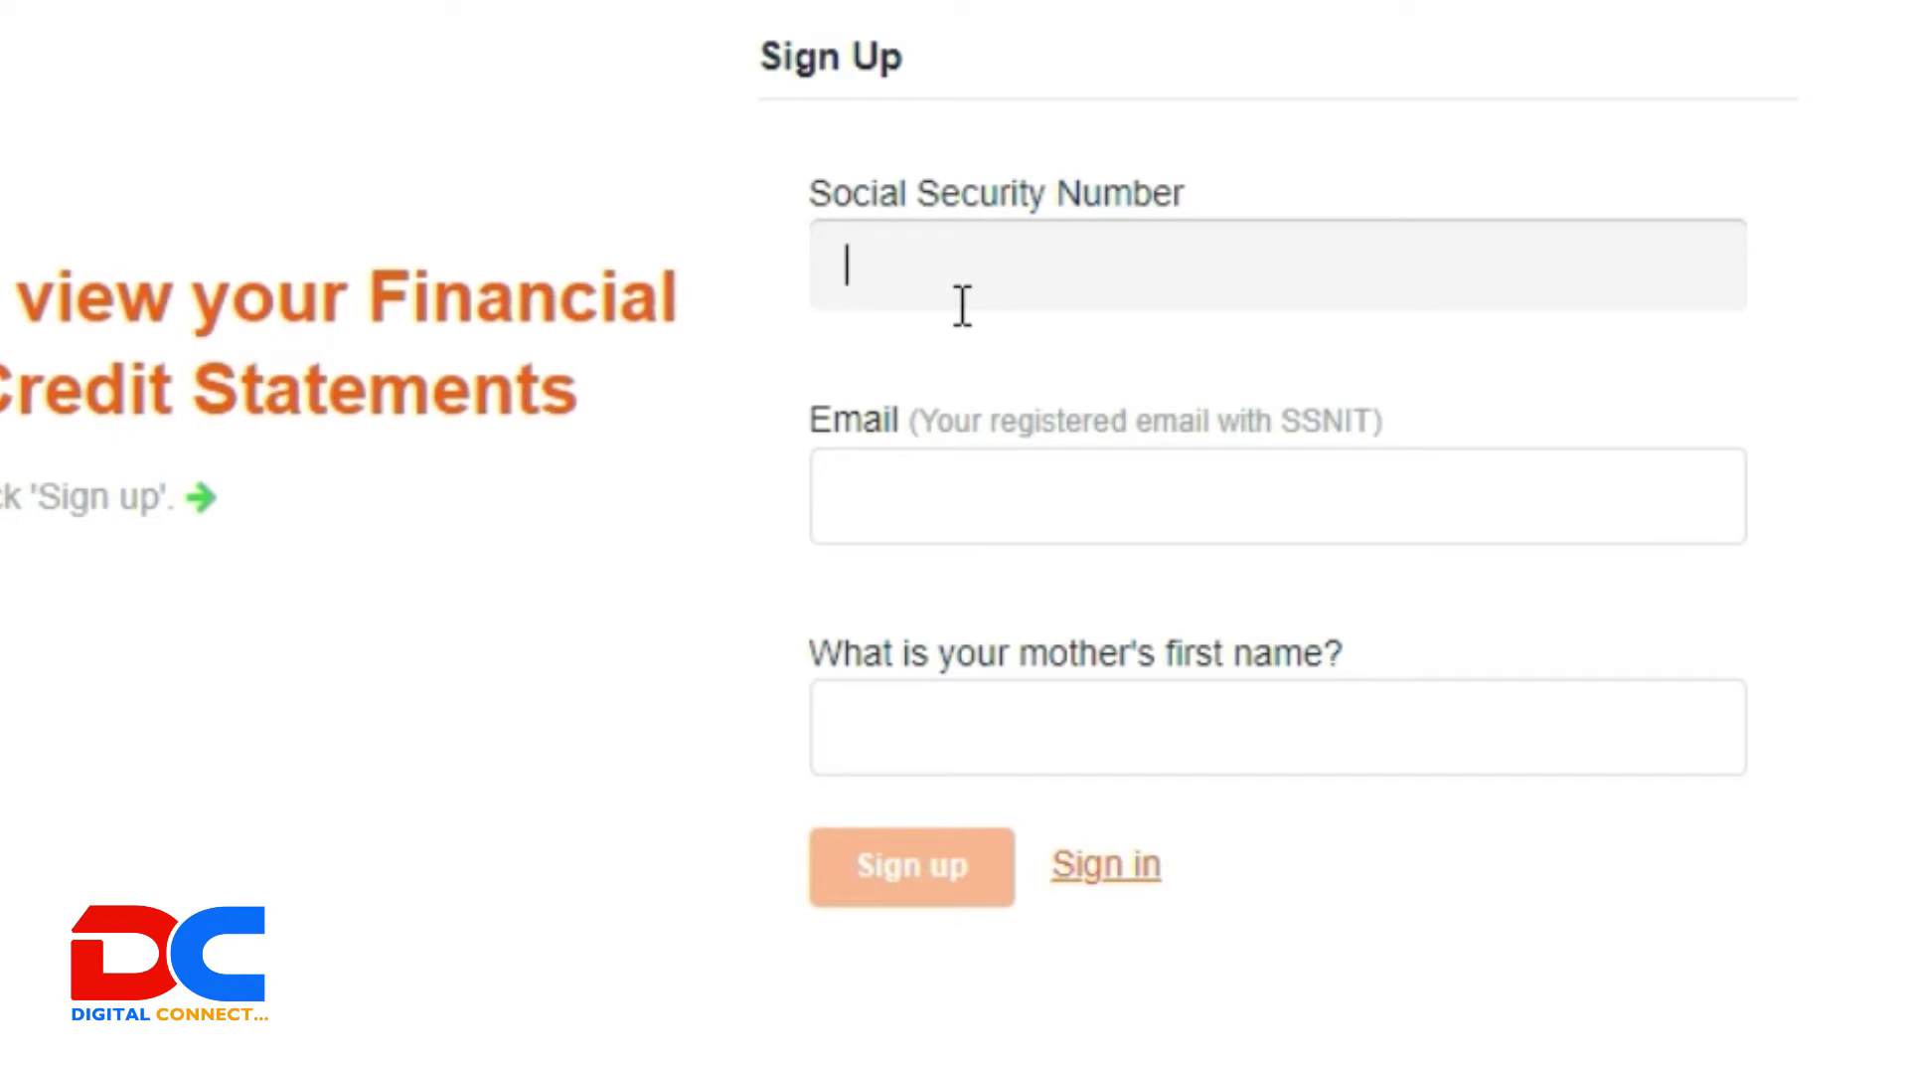
pyautogui.click(1024, 519)
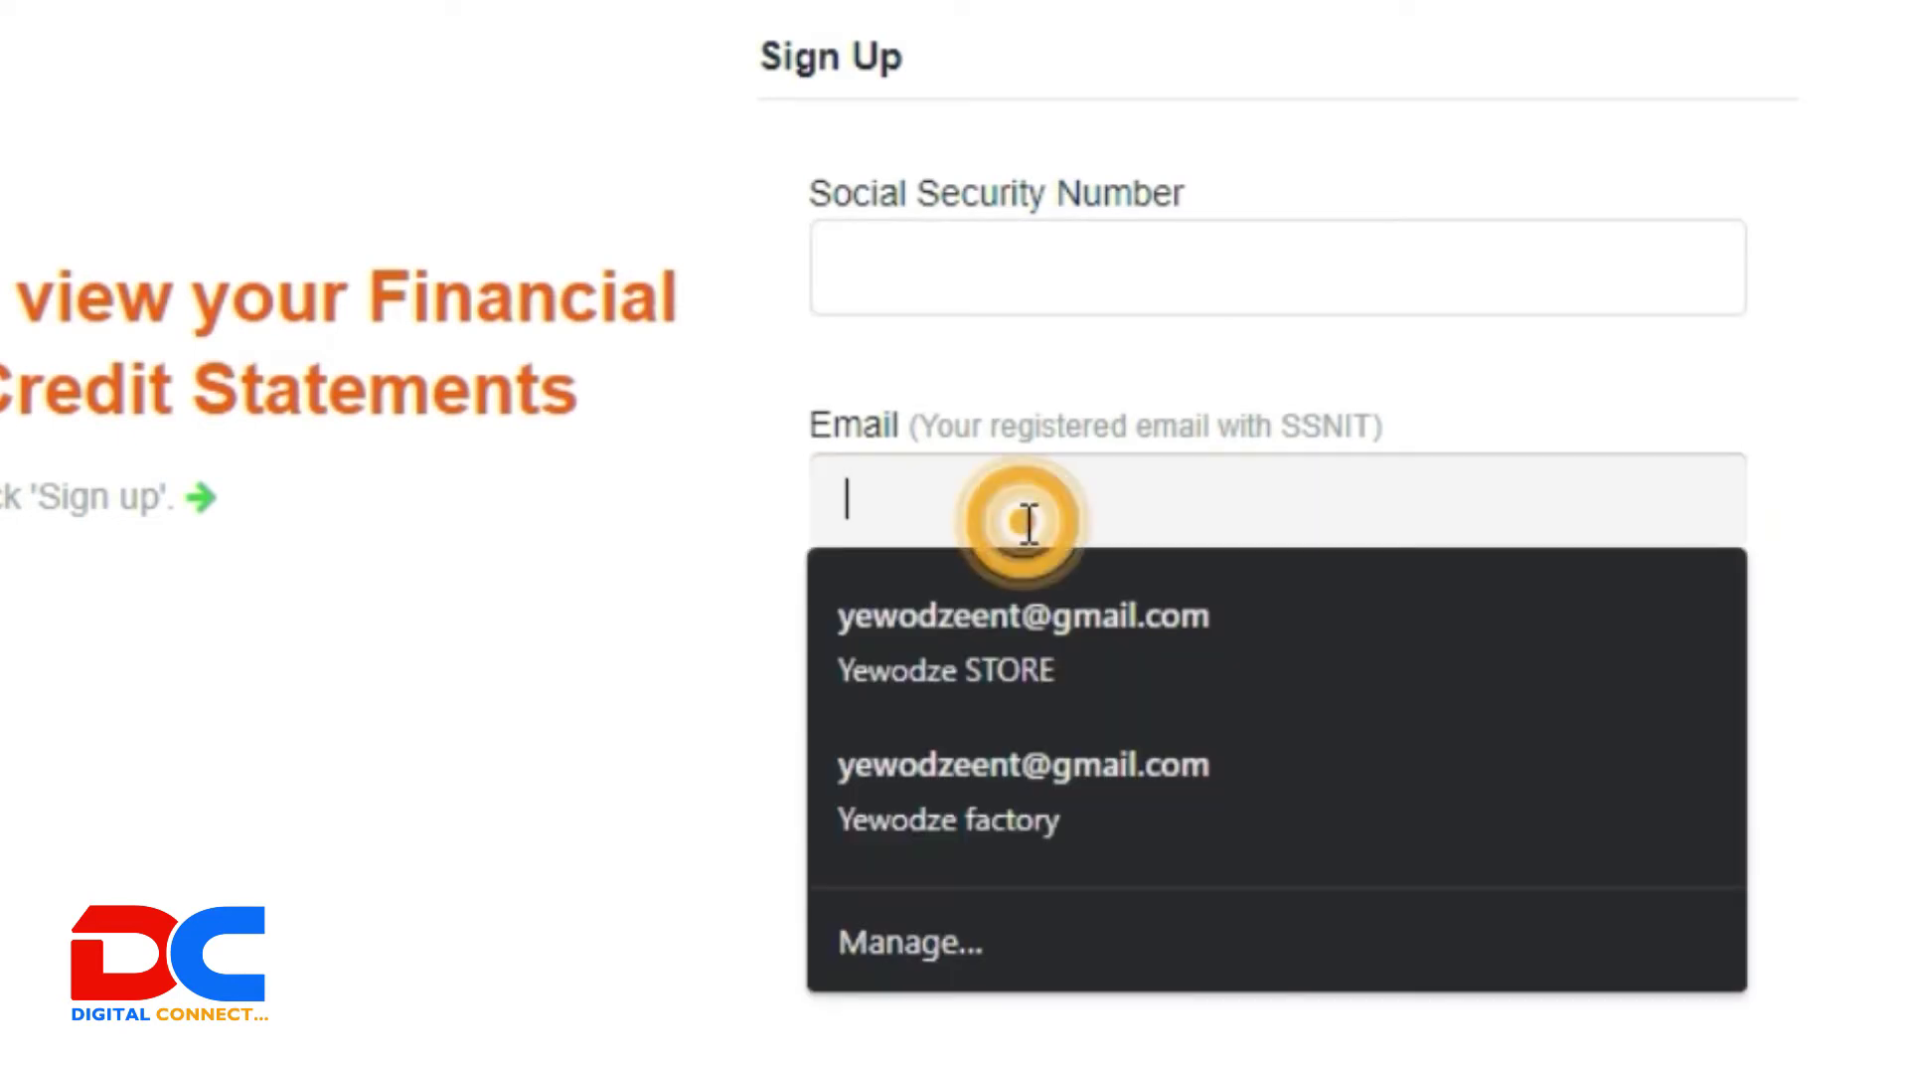
pyautogui.click(948, 348)
pyautogui.click(915, 269)
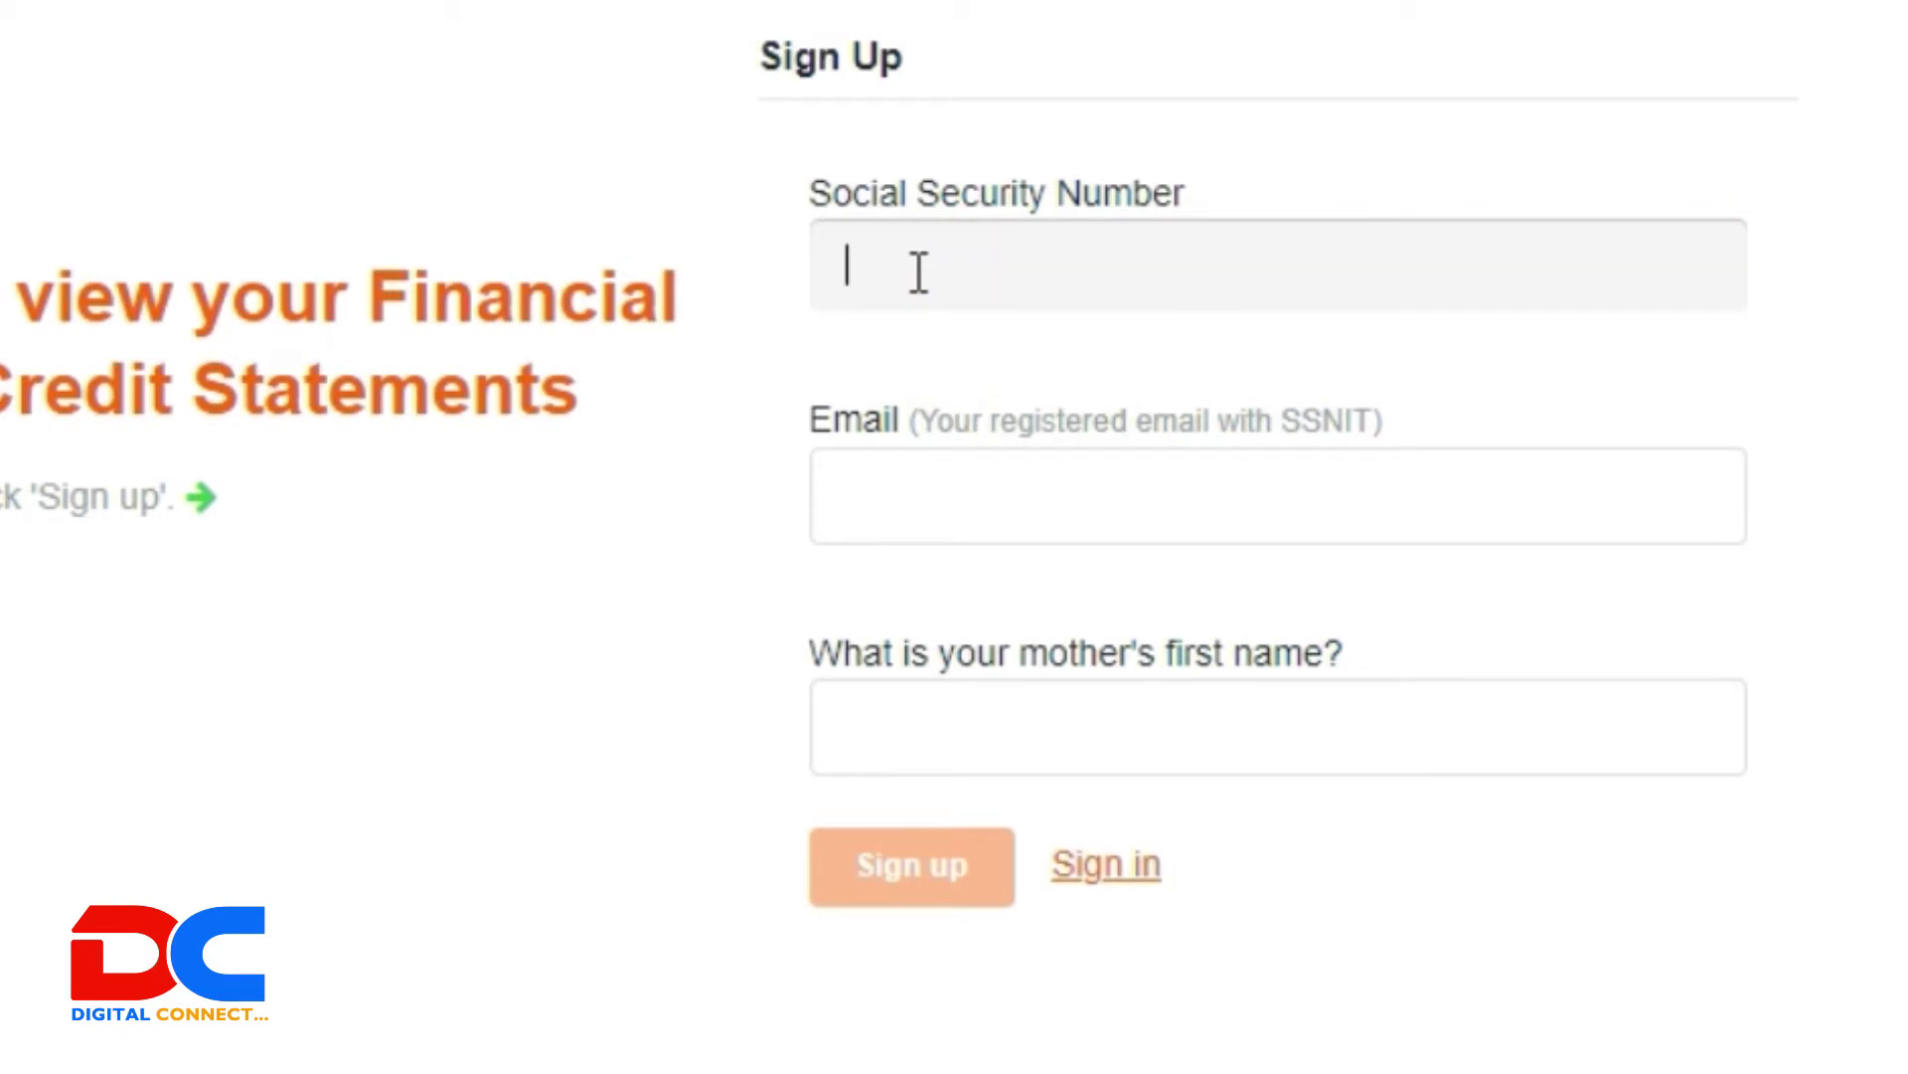
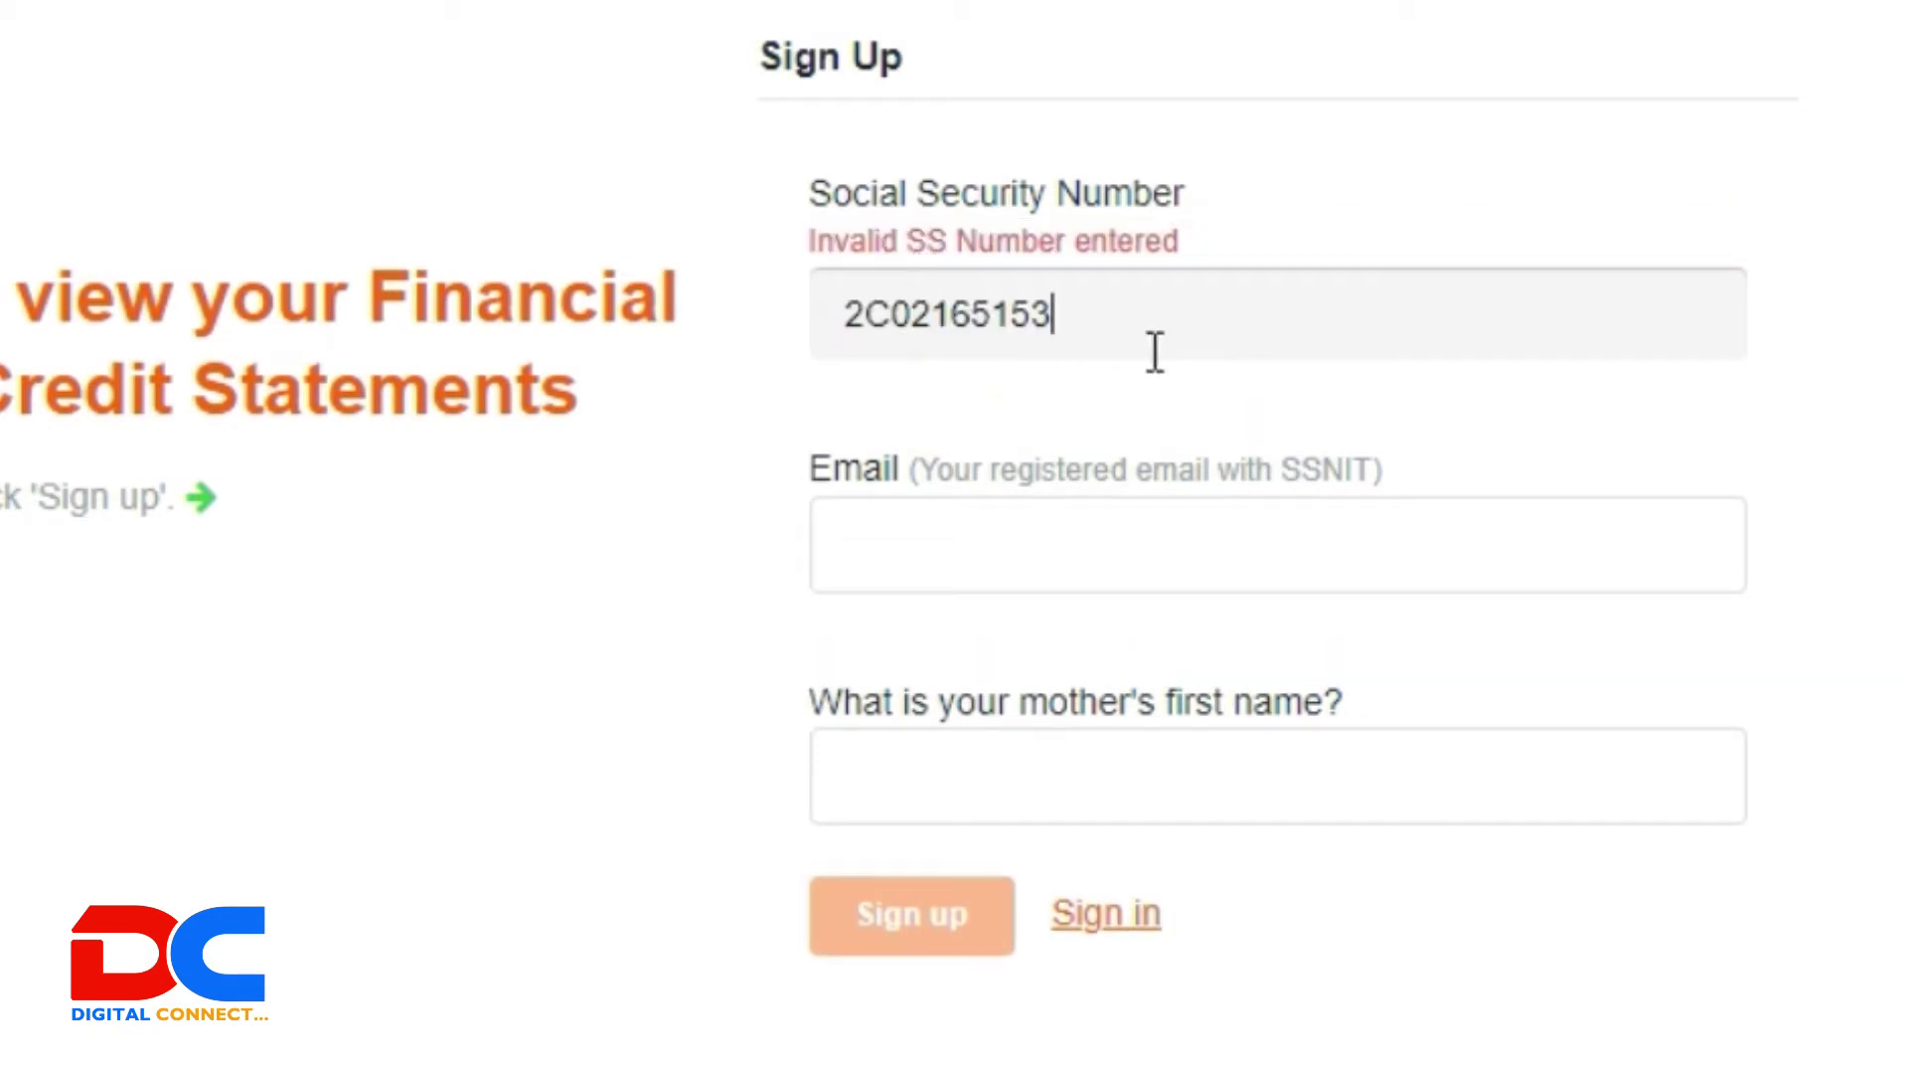
# Step: Paste the member's Social Security Number into the Sign Up form's SSN field
pyautogui.moveTo(1073, 288); pyautogui.dragTo(743, 364)
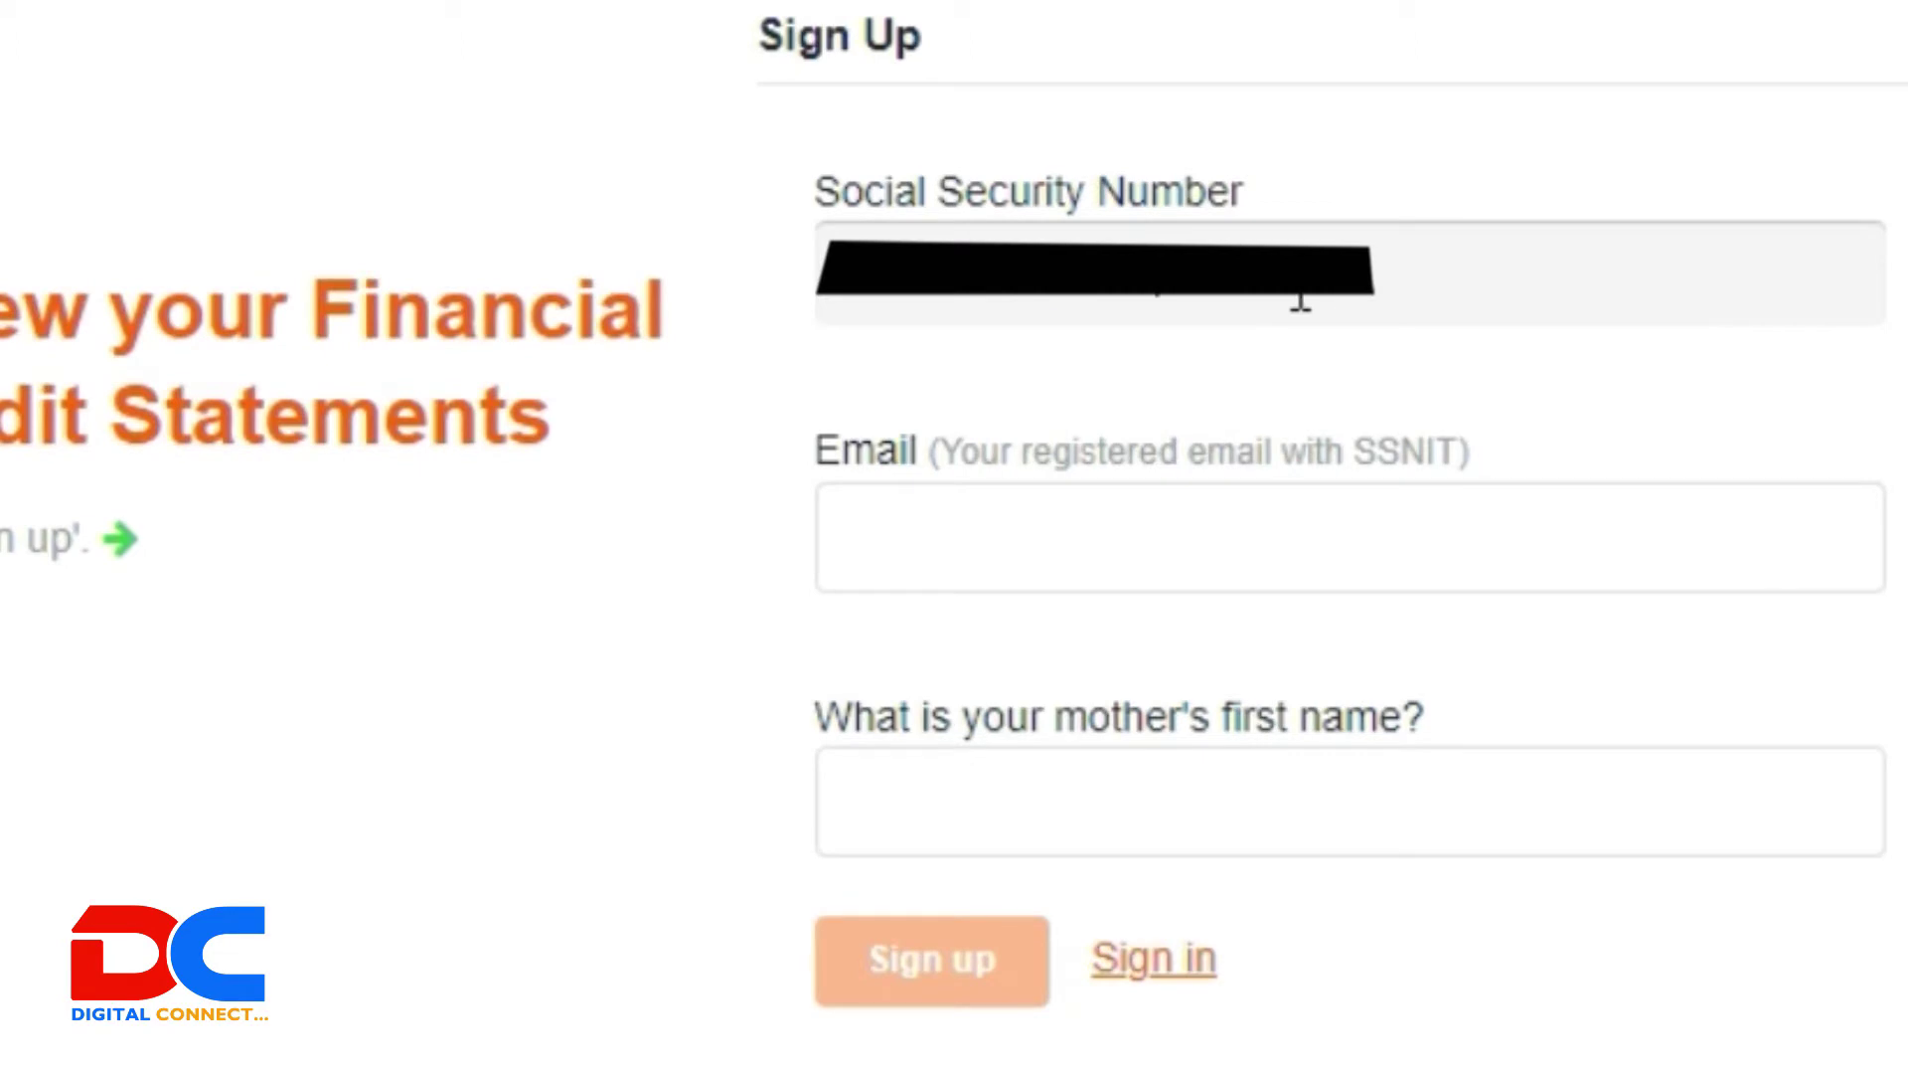
pyautogui.click(1299, 248)
pyautogui.moveTo(1052, 295); pyautogui.dragTo(831, 298)
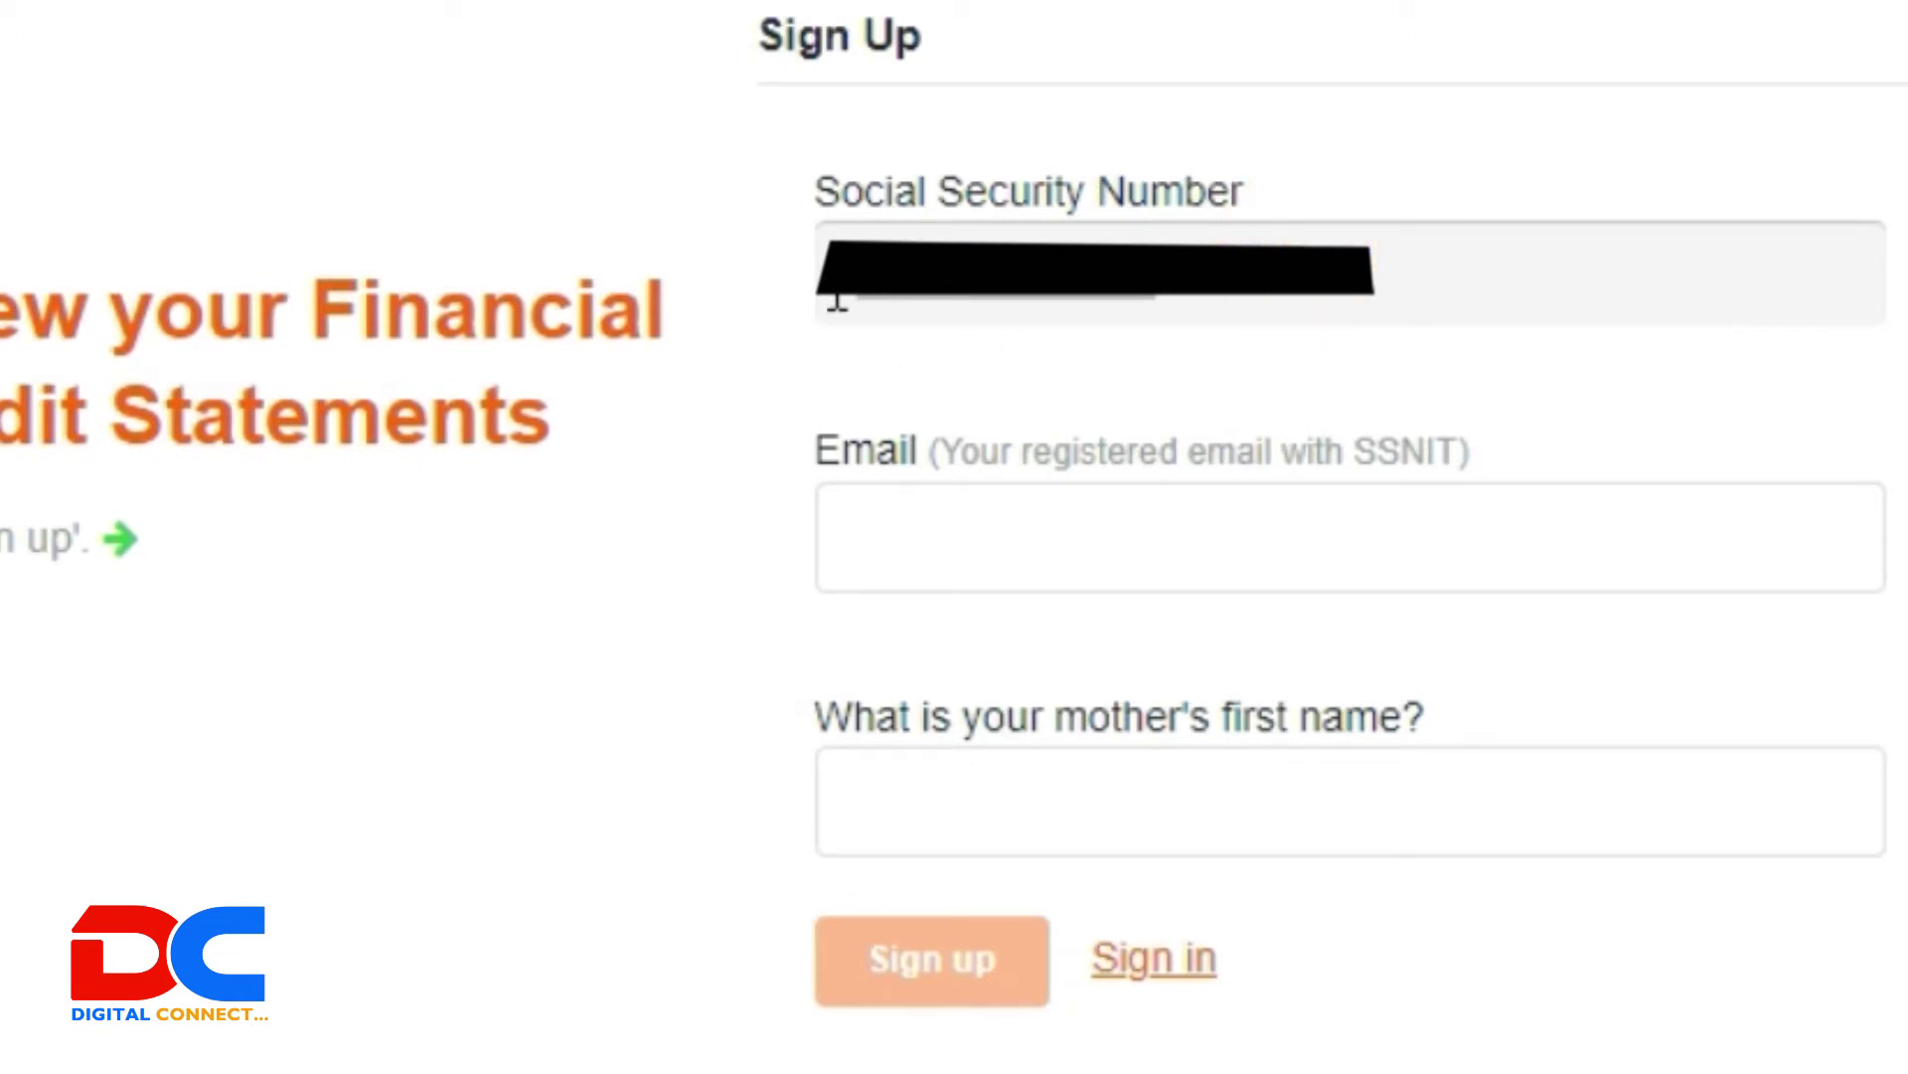
# Step: Enter the member's registered email address and make the mother's first name field active
pyautogui.click(1143, 507)
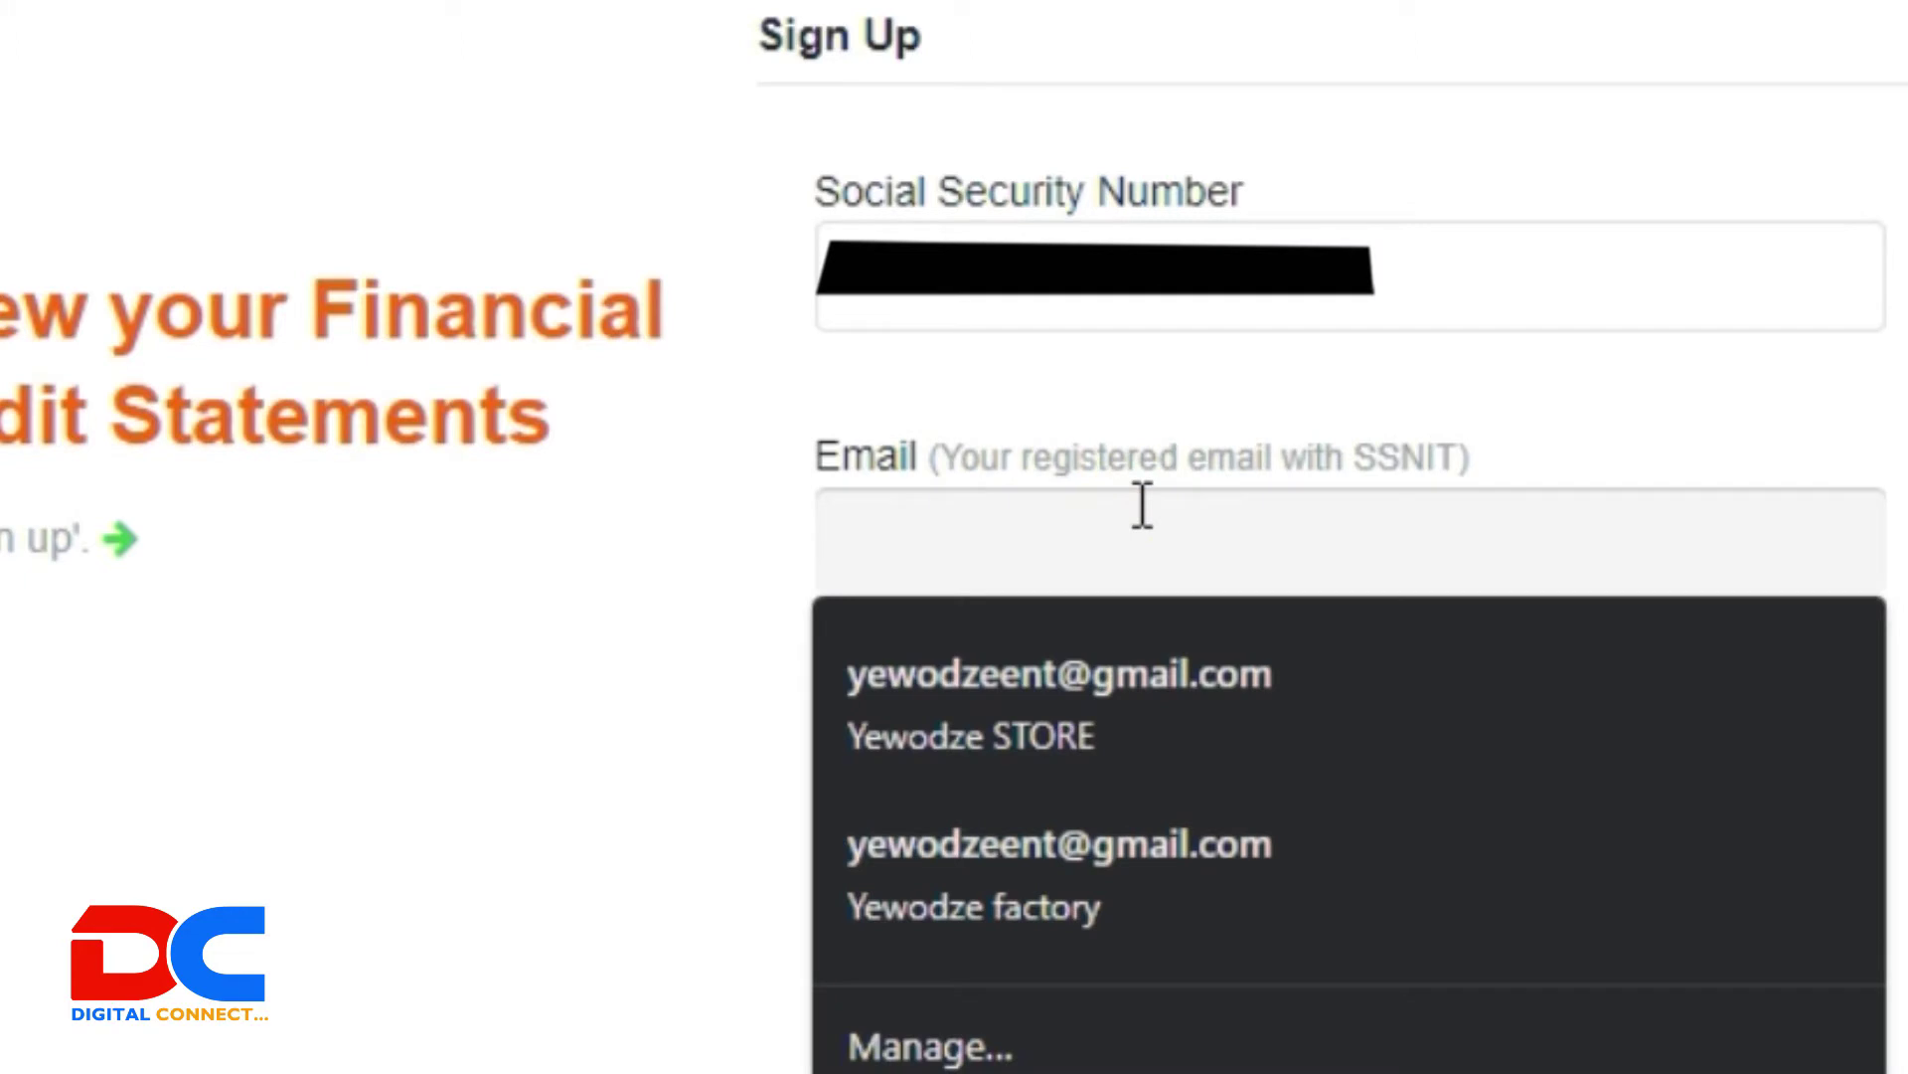
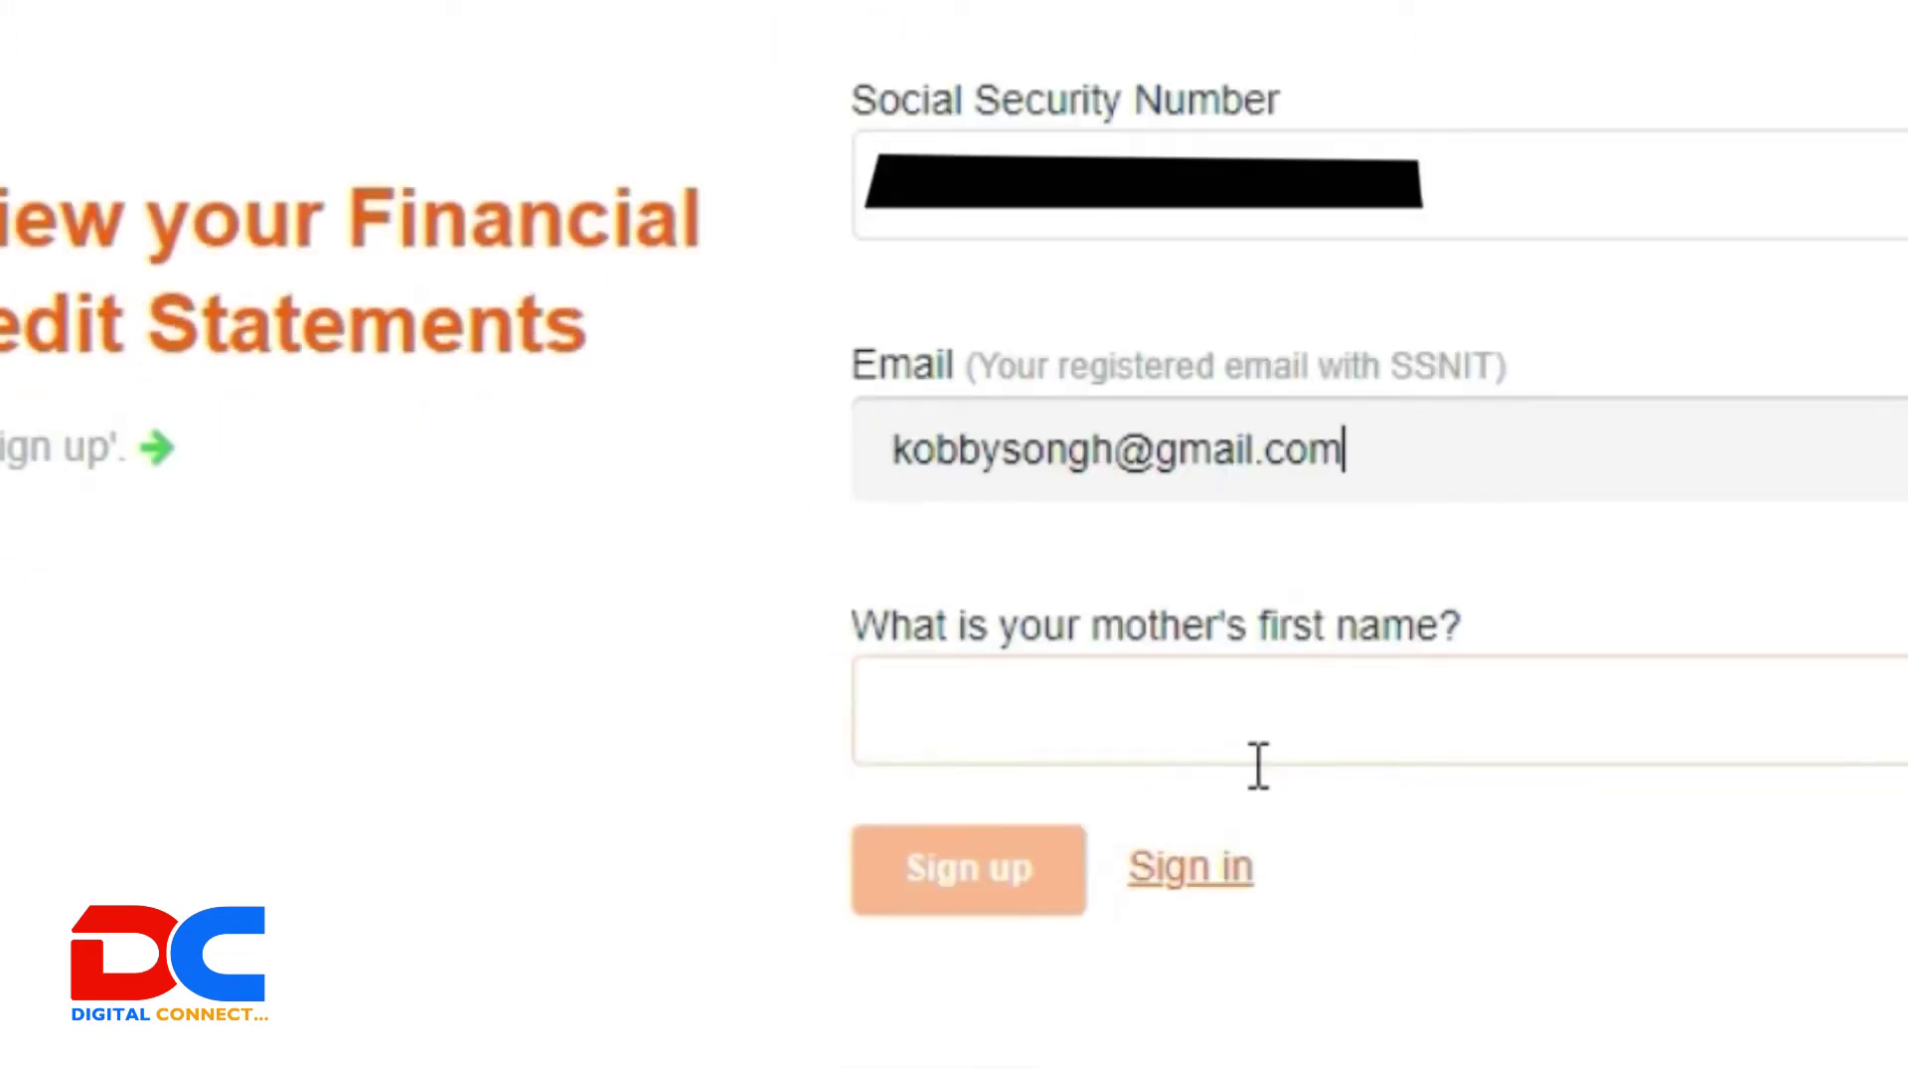
pyautogui.click(1228, 760)
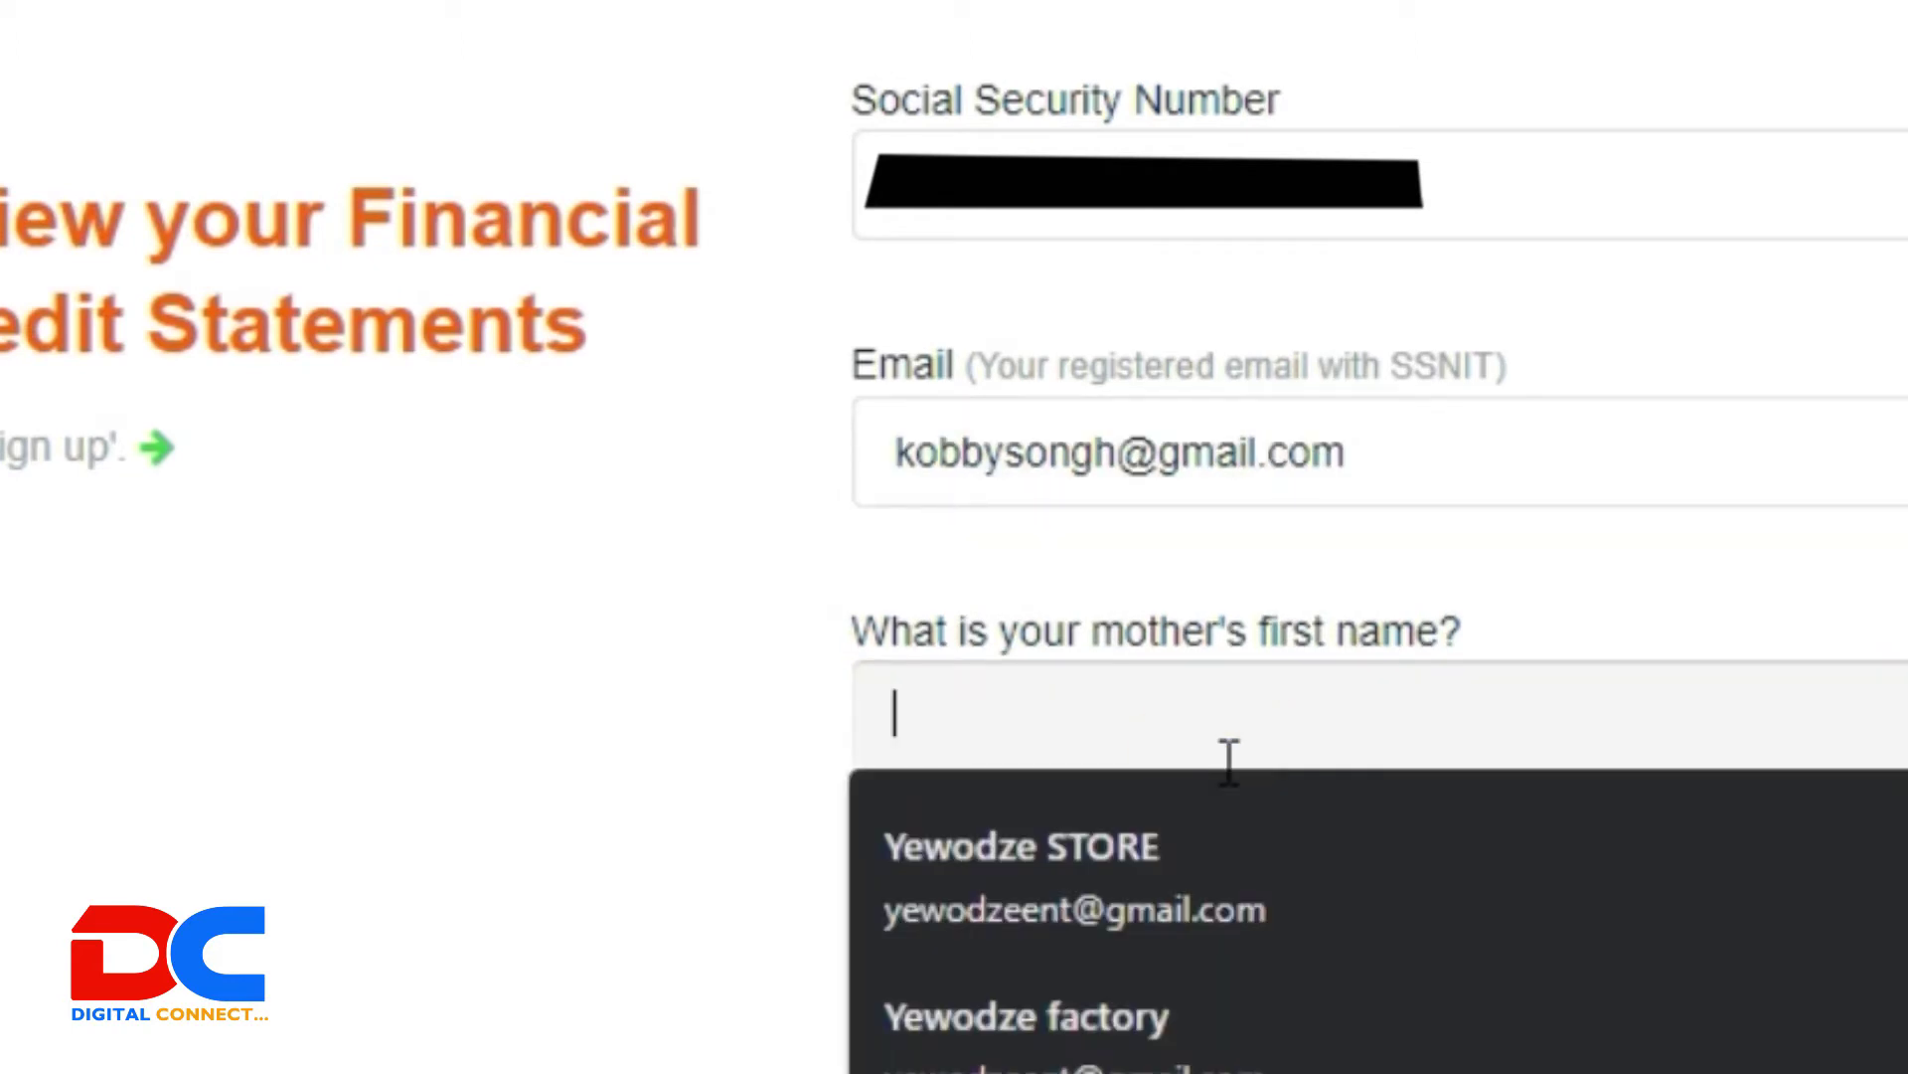
pyautogui.click(1038, 726)
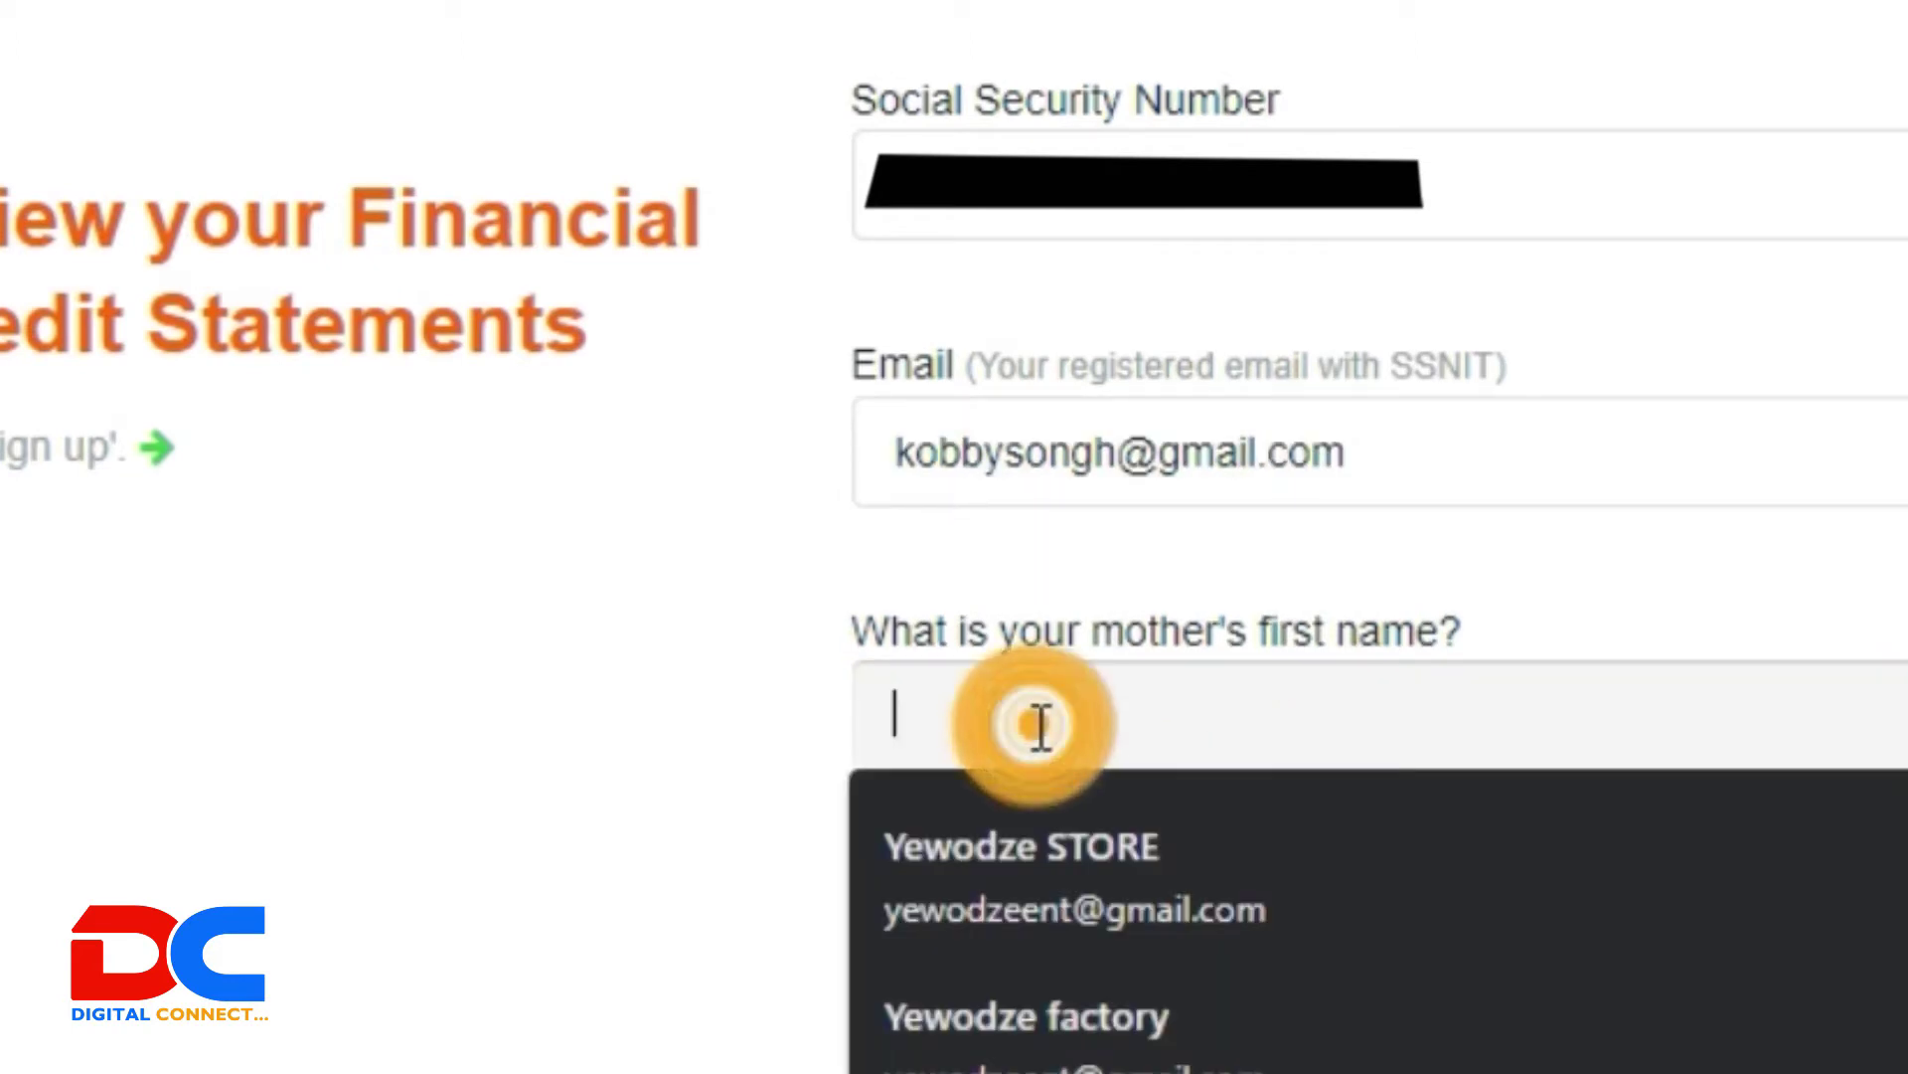
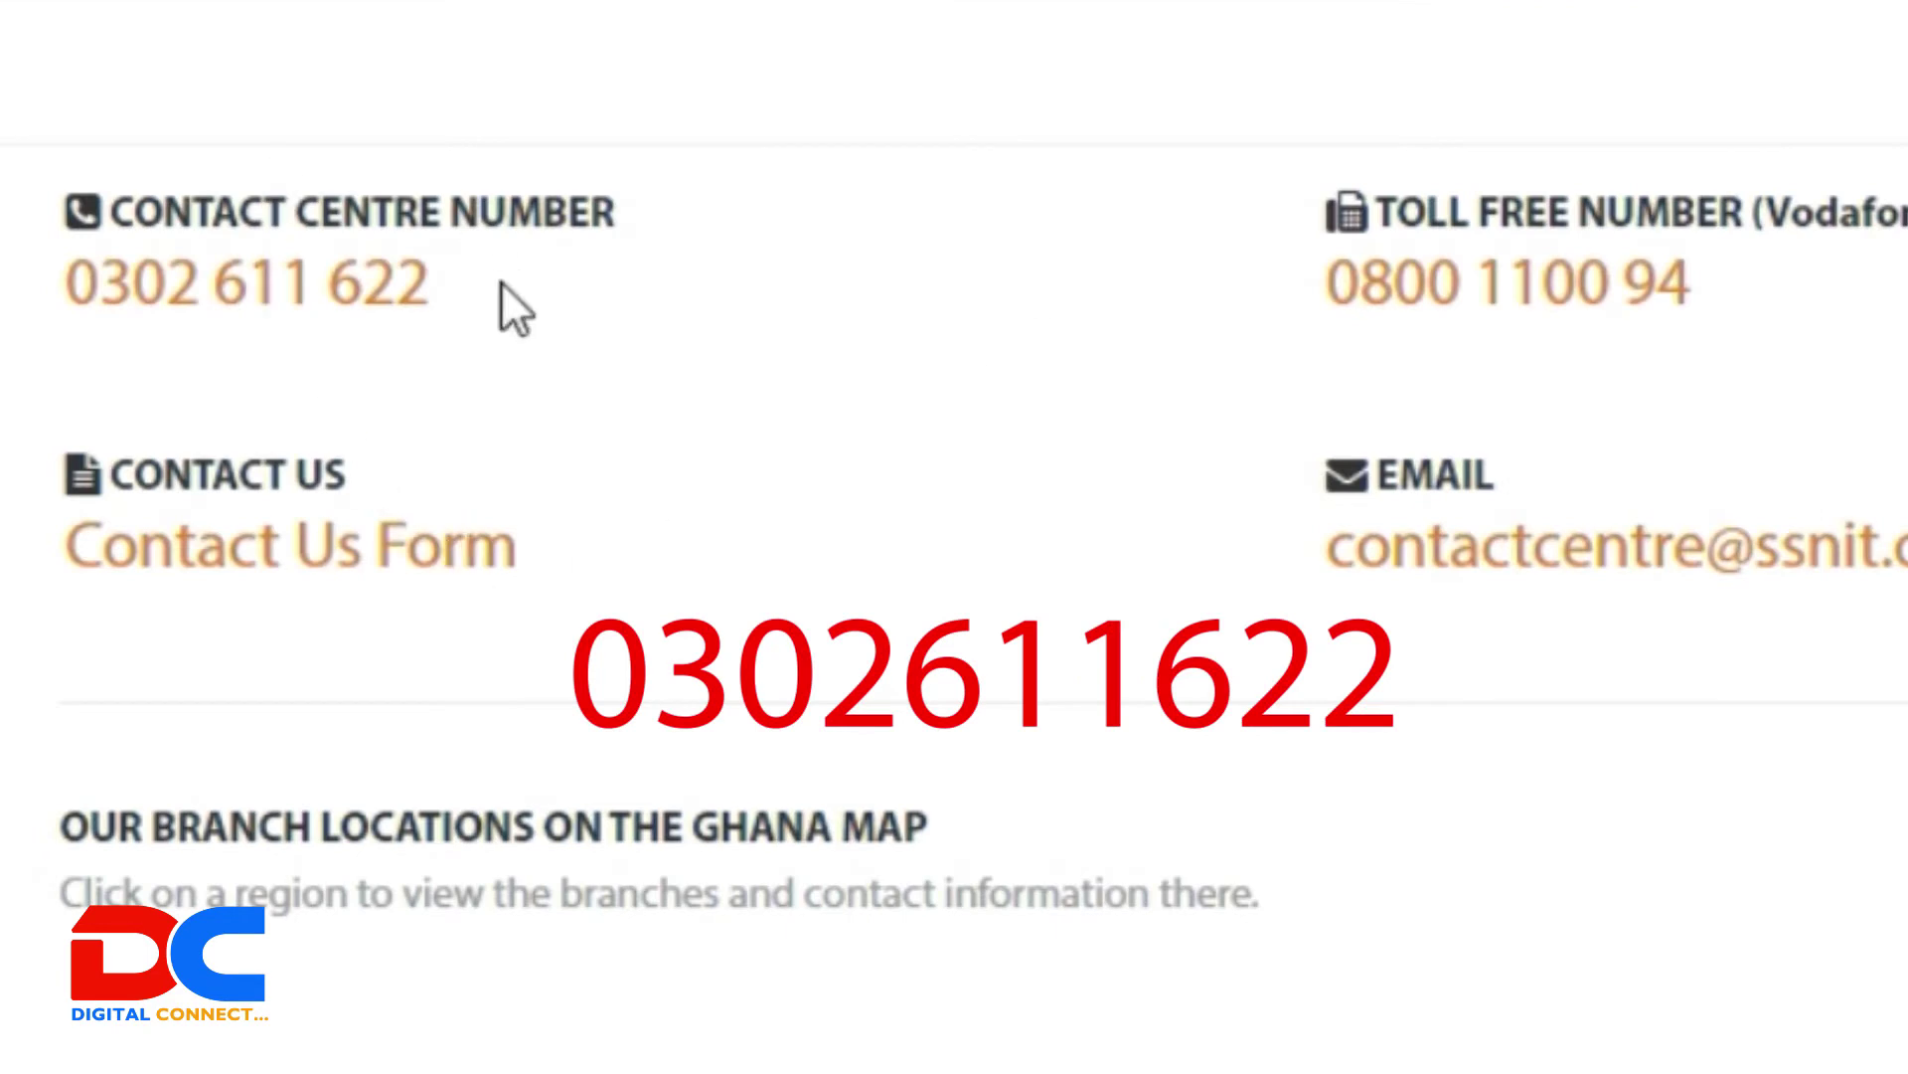
# Step: Highlight the SSNIT contact centre number on the page, then clear the selection
pyautogui.moveTo(503, 284); pyautogui.dragTo(50, 320)
pyautogui.click(940, 211)
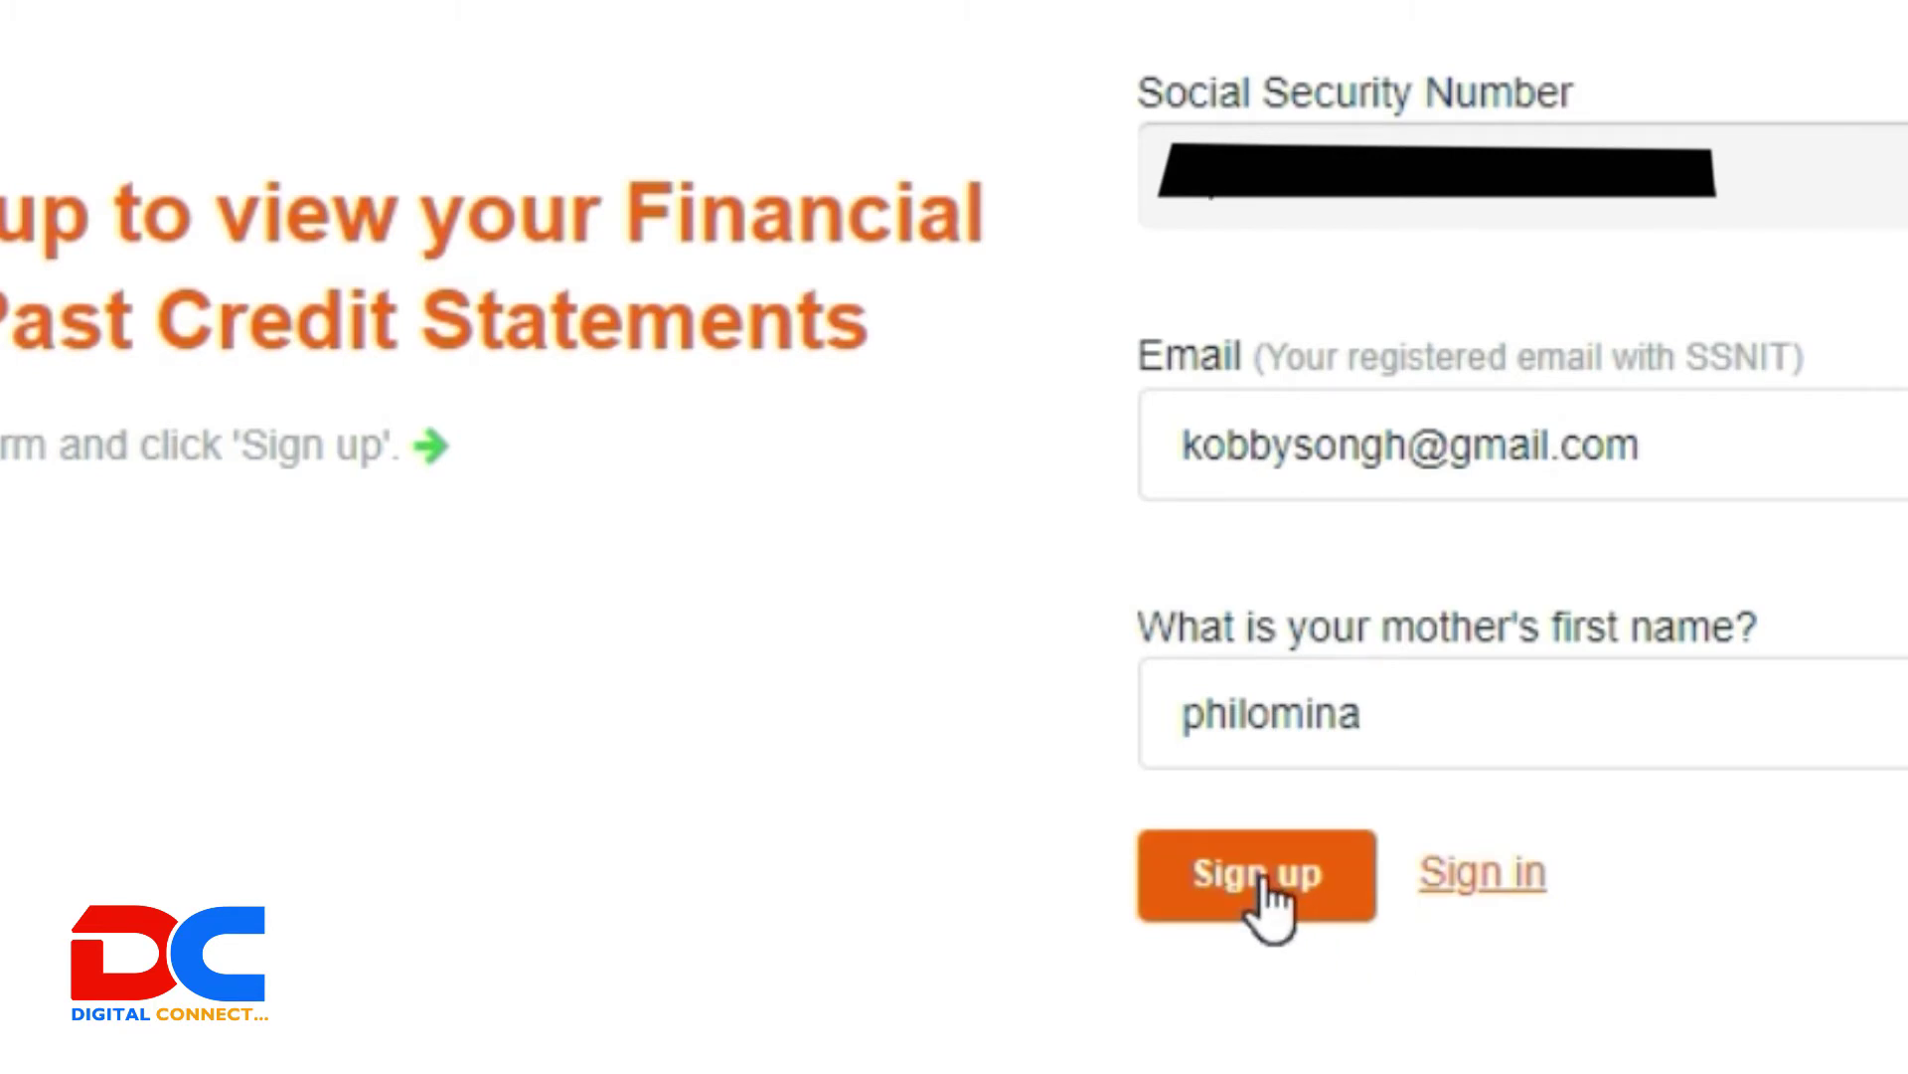
# Step: Submit the statement sign-up, dismiss the password-sent Success message, and open the SSNIT Statement Verification Code email
pyautogui.click(1273, 900)
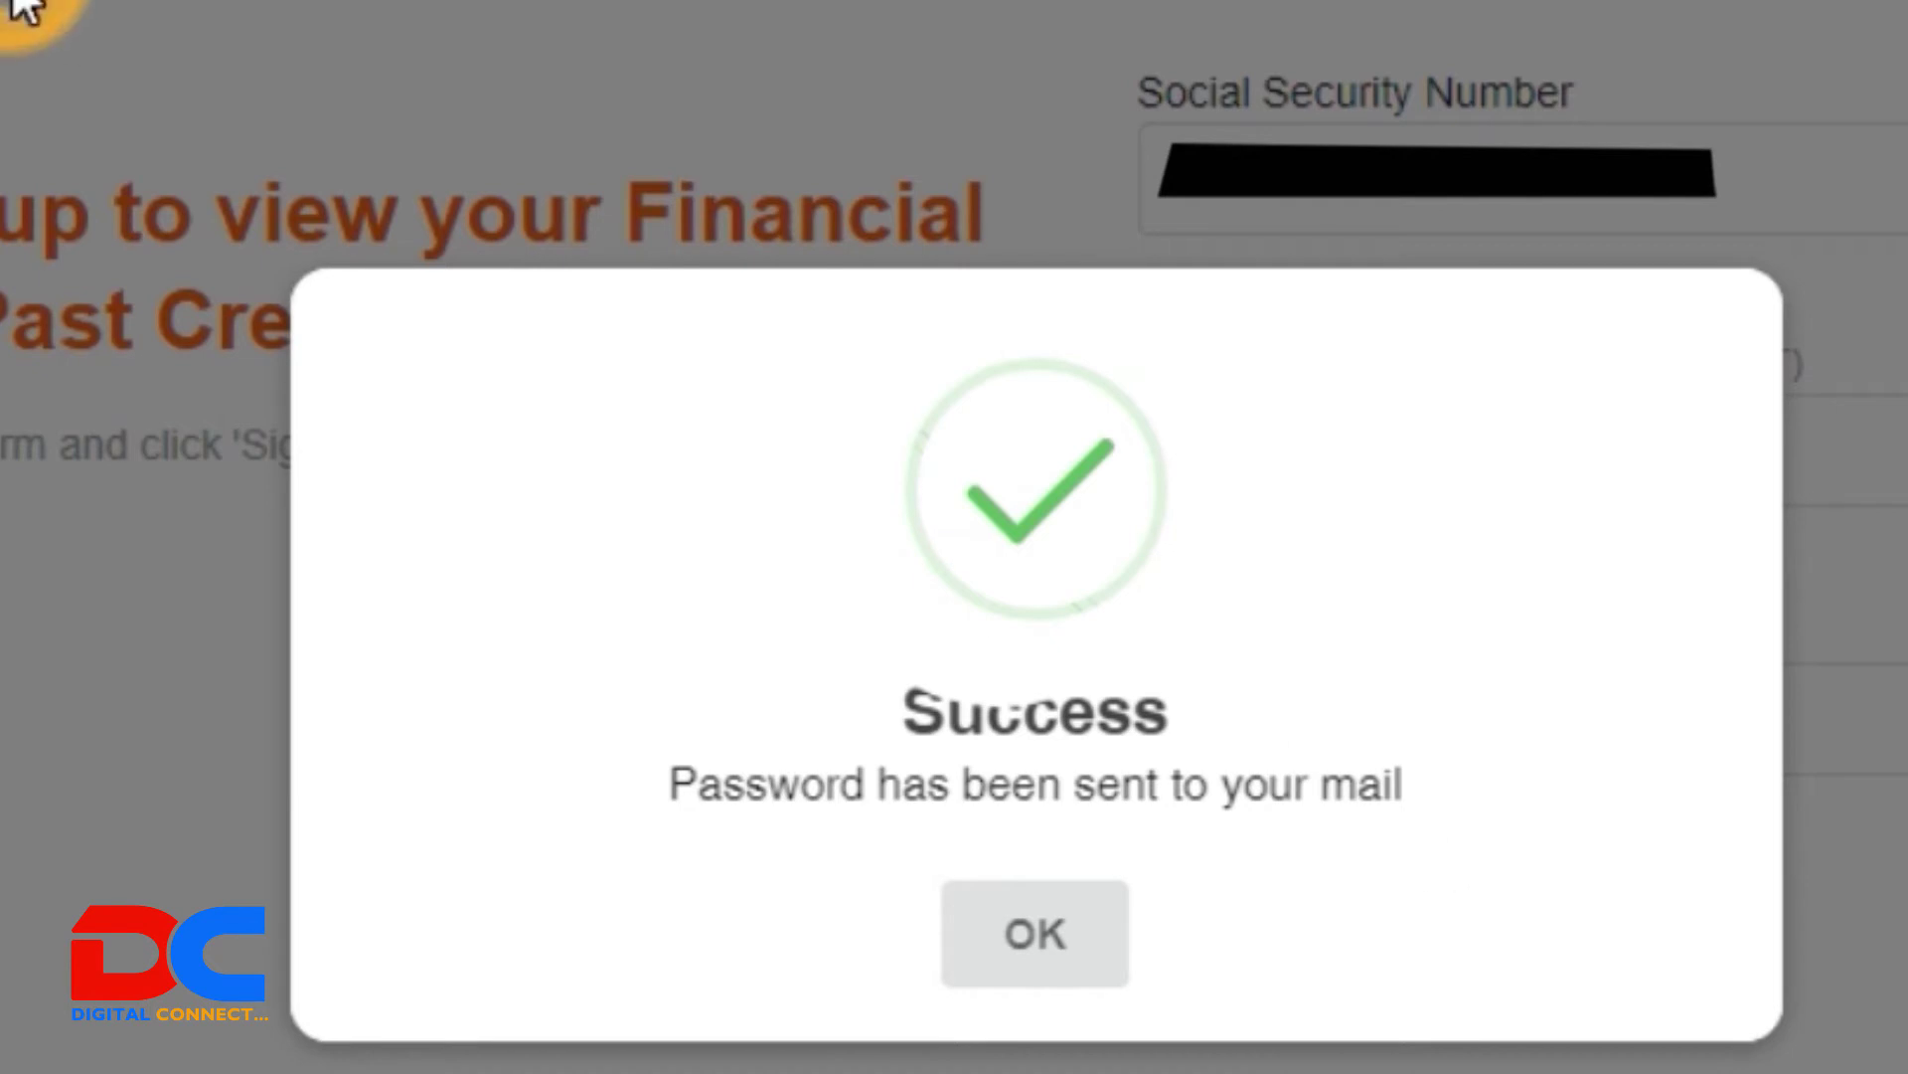
pyautogui.click(1078, 945)
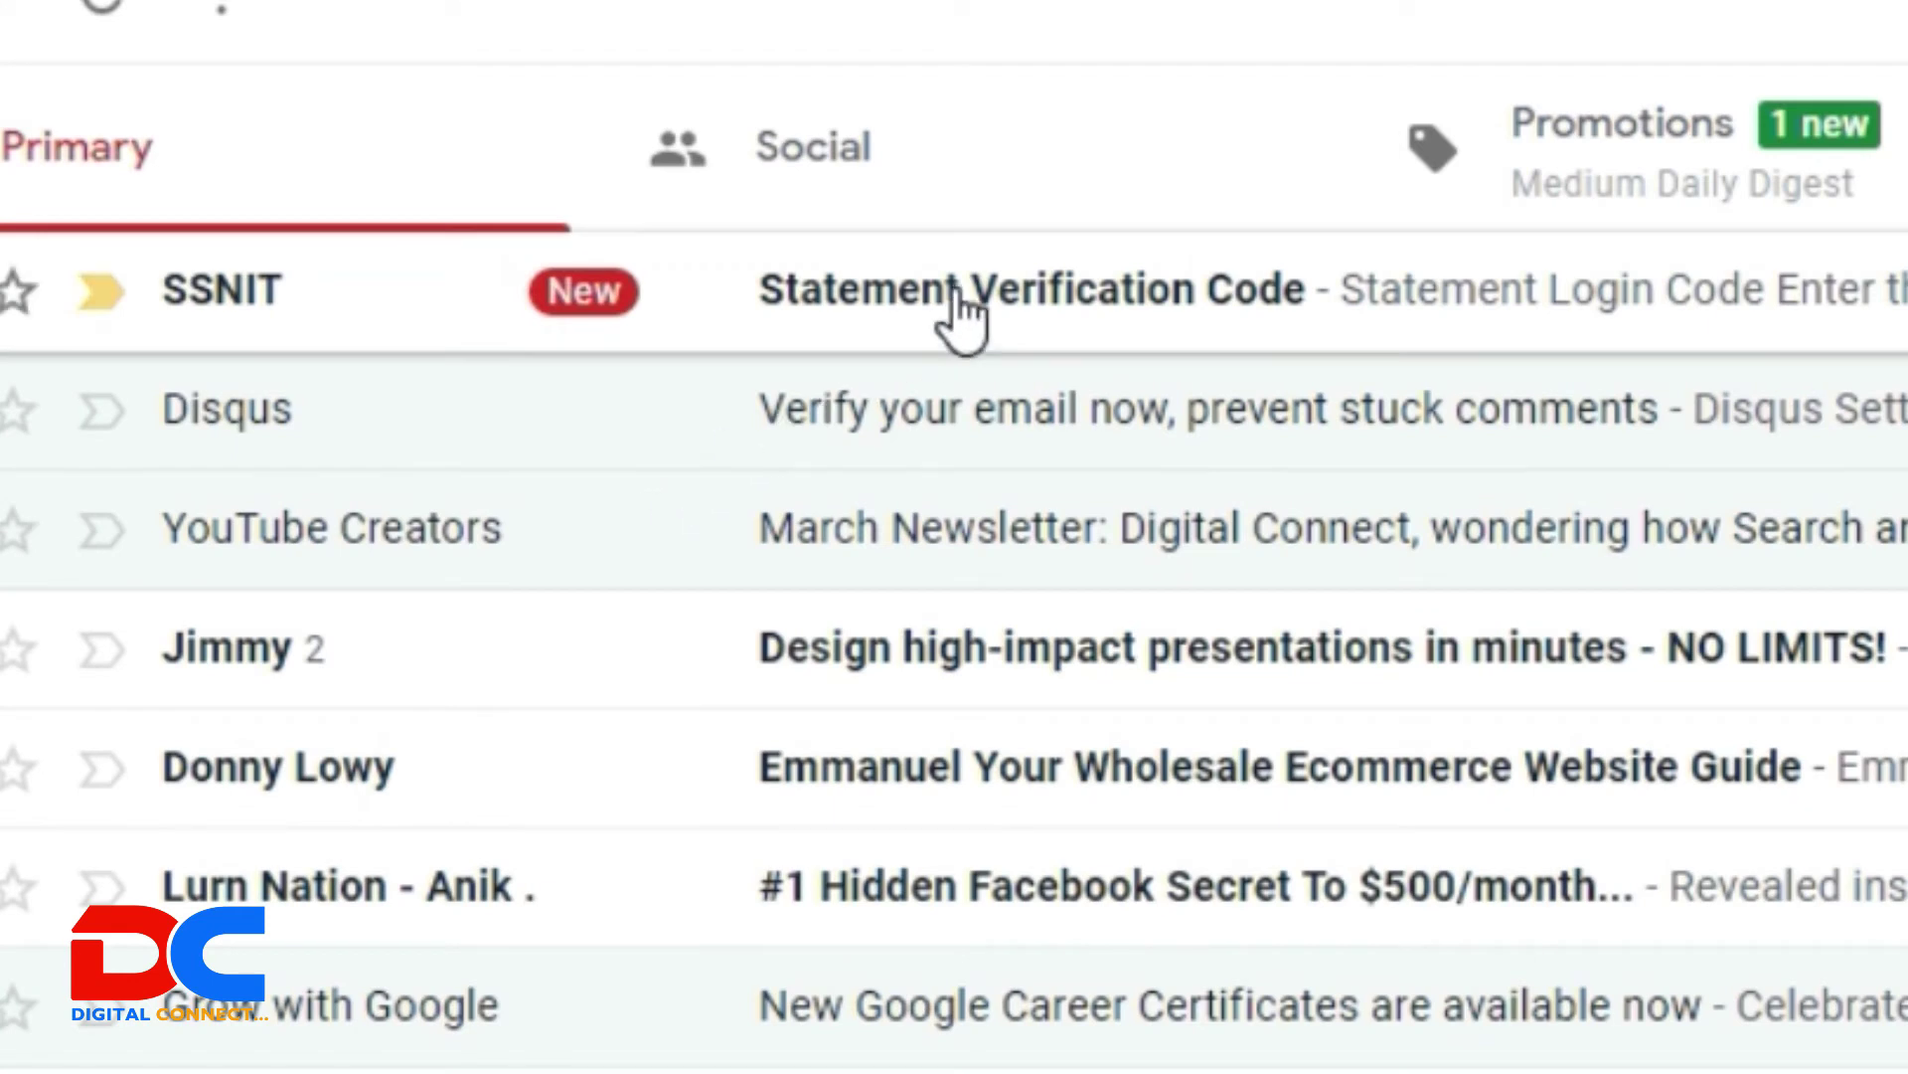
pyautogui.click(956, 290)
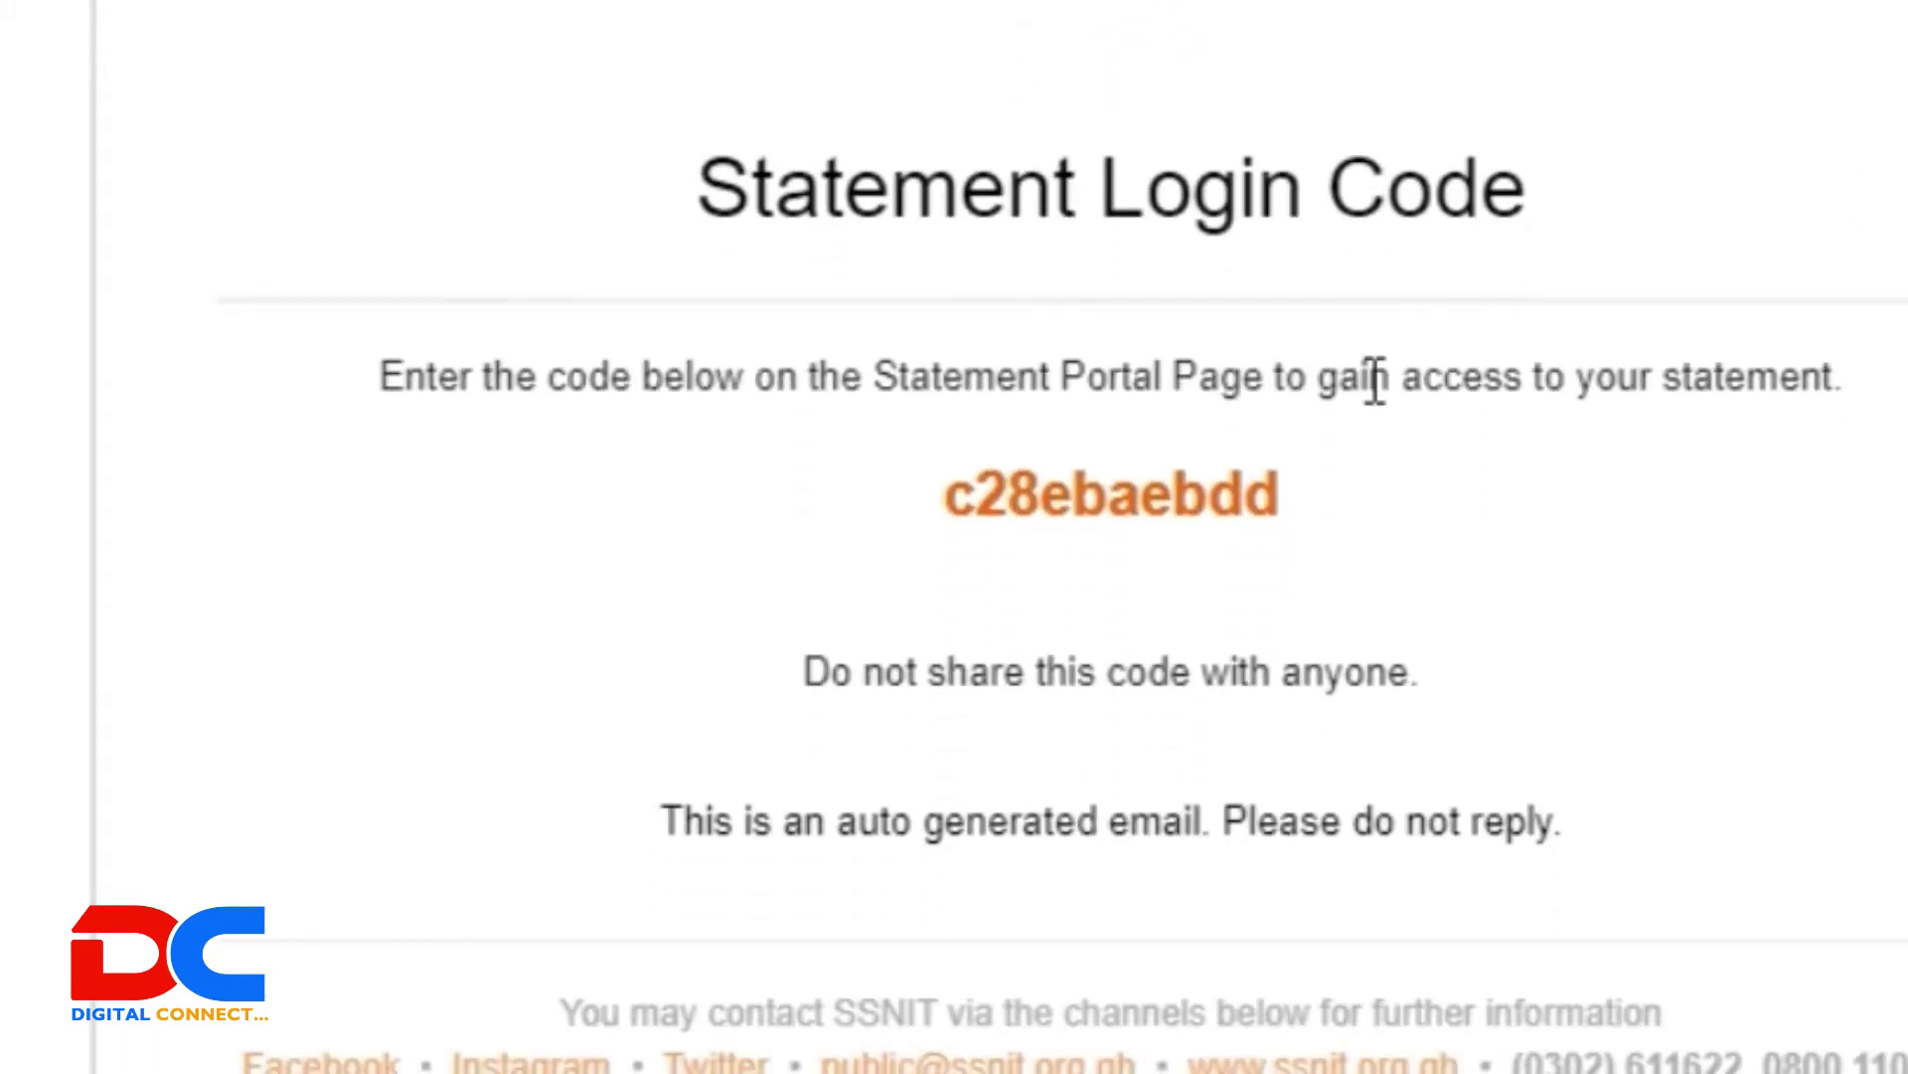
# Step: Select the whole login code in the SSNIT Statement Verification Code email
pyautogui.moveTo(1337, 492); pyautogui.dragTo(1280, 482)
pyautogui.moveTo(1290, 494); pyautogui.dragTo(950, 509)
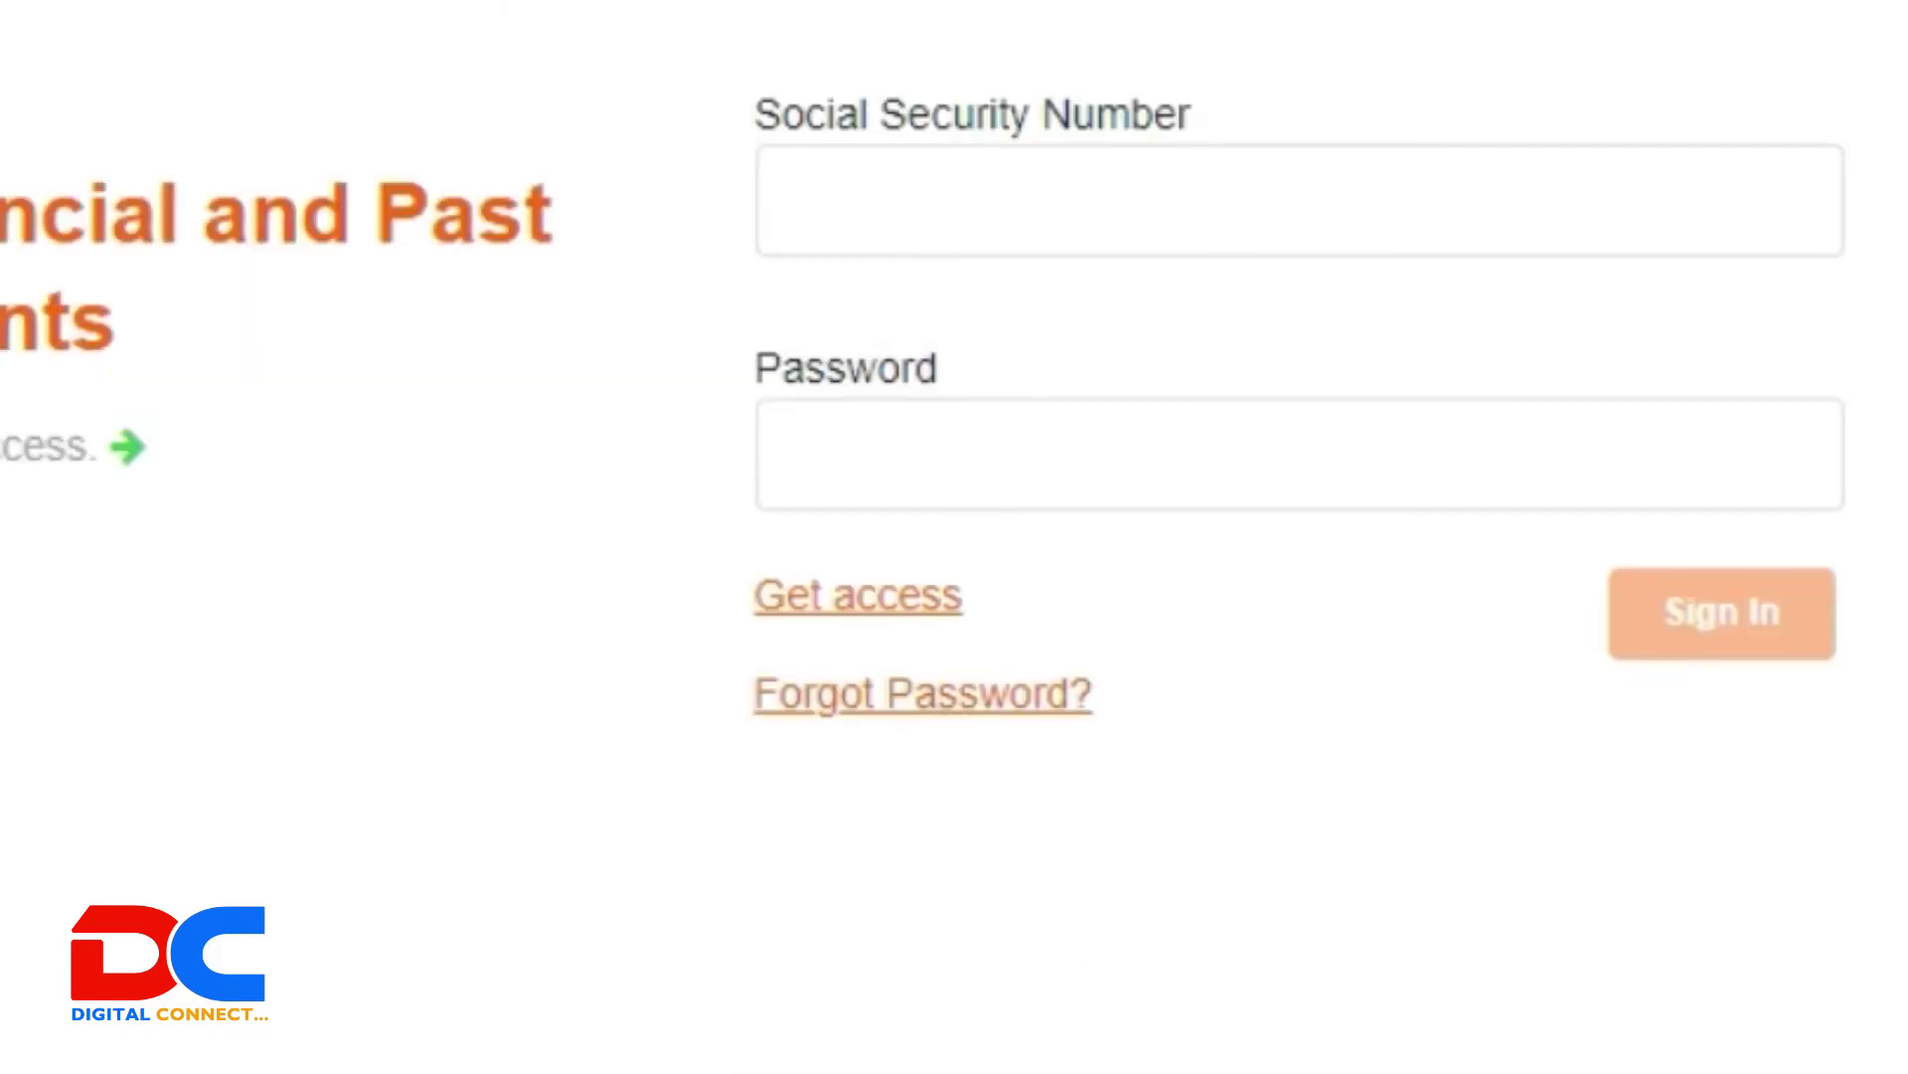
# Step: Paste the Social Security Number into the sign-in form, check it, and move to the Password field
pyautogui.click(963, 201)
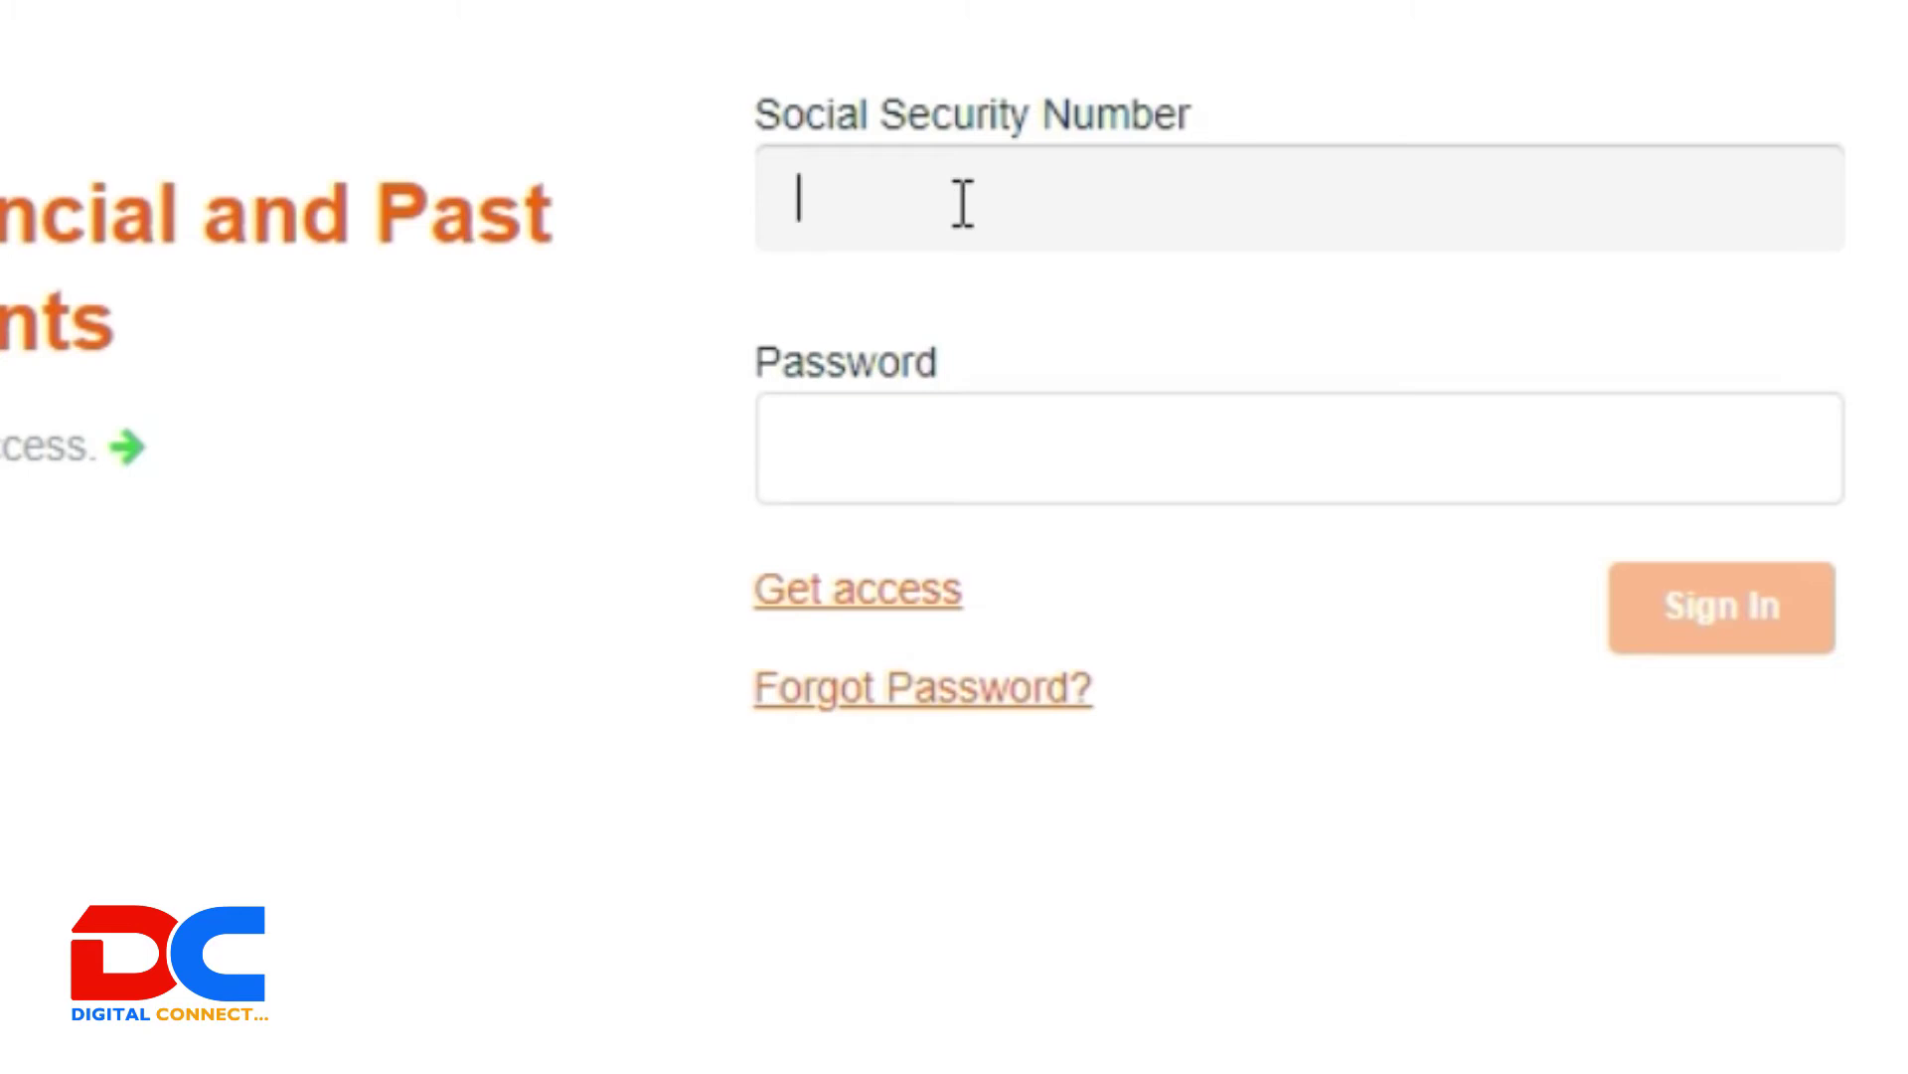
pyautogui.hotkey('ctrl', 'v')
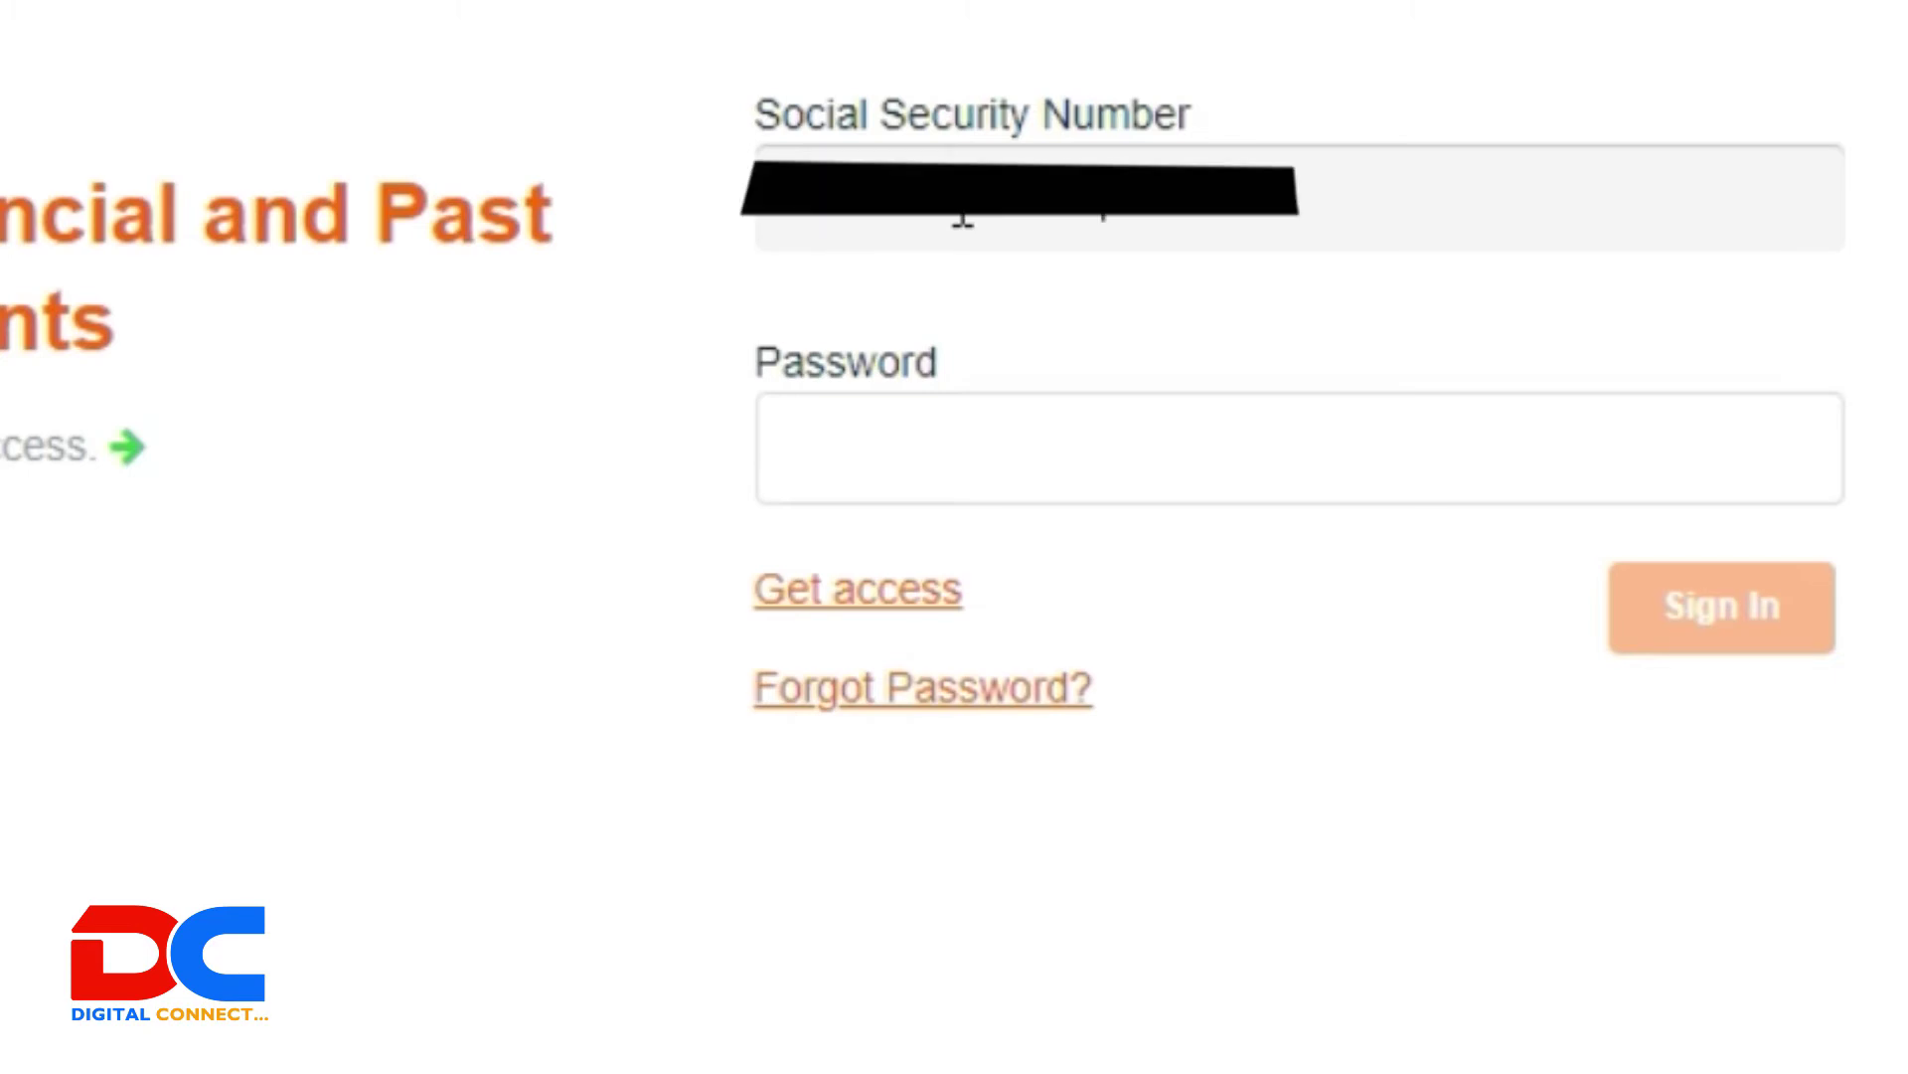
pyautogui.click(802, 199)
pyautogui.click(1196, 199)
pyautogui.moveTo(1108, 213); pyautogui.dragTo(762, 229)
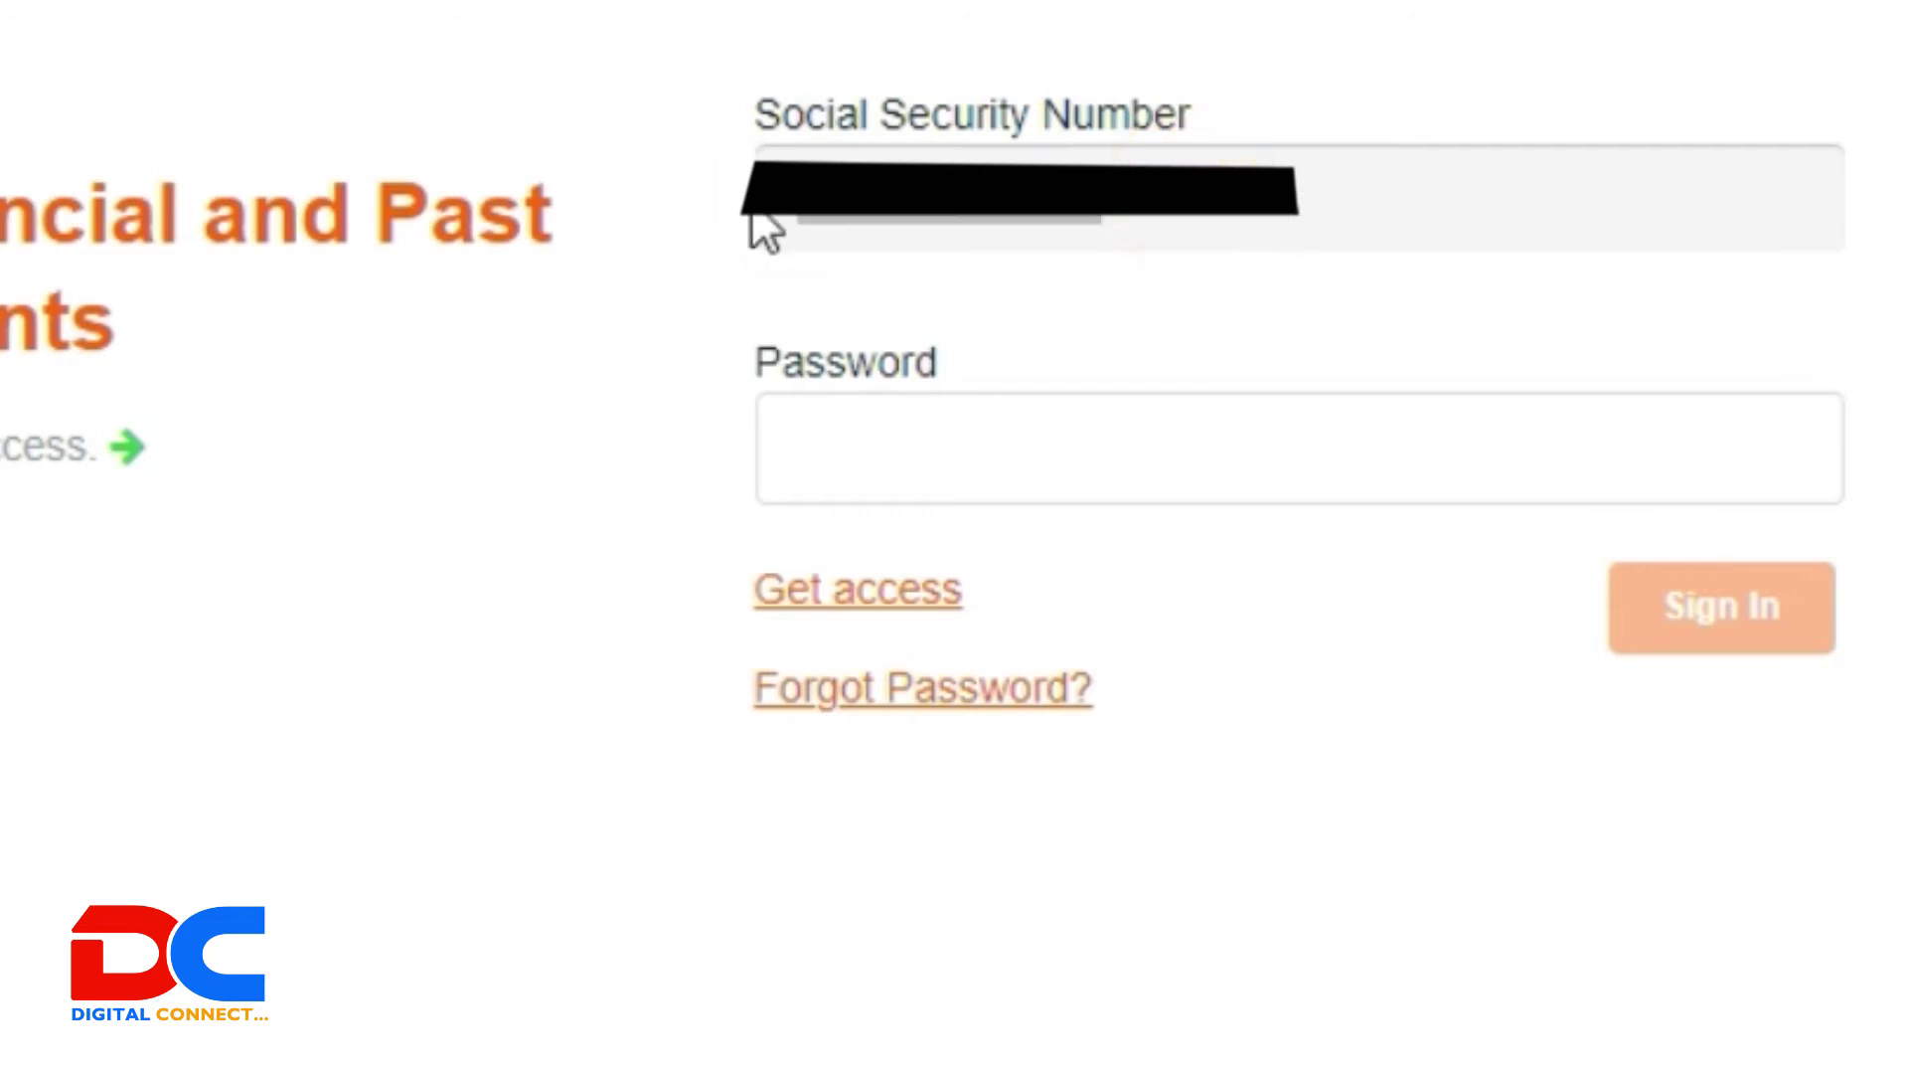
pyautogui.click(891, 419)
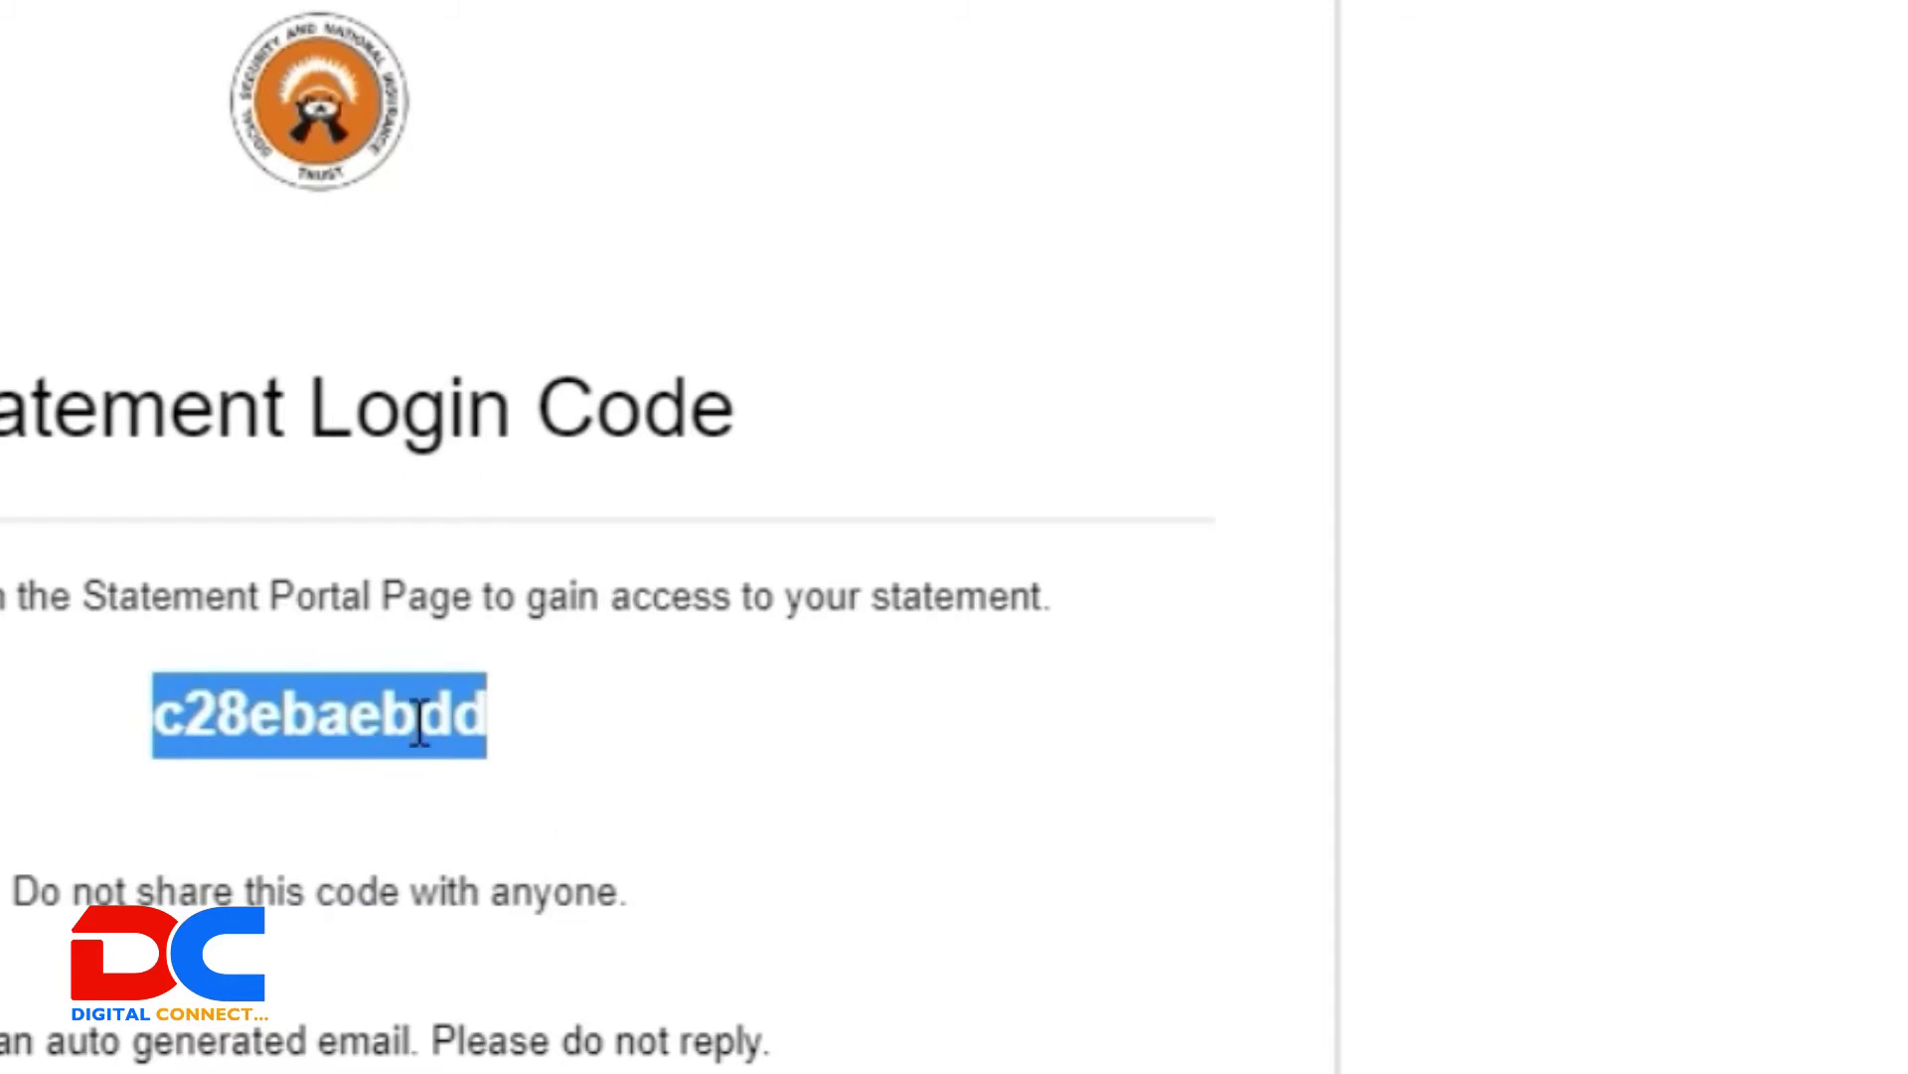
# Step: Copy the emailed login code using the right-click Copy option, then reselect it
pyautogui.rightClick(389, 708)
pyautogui.click(602, 736)
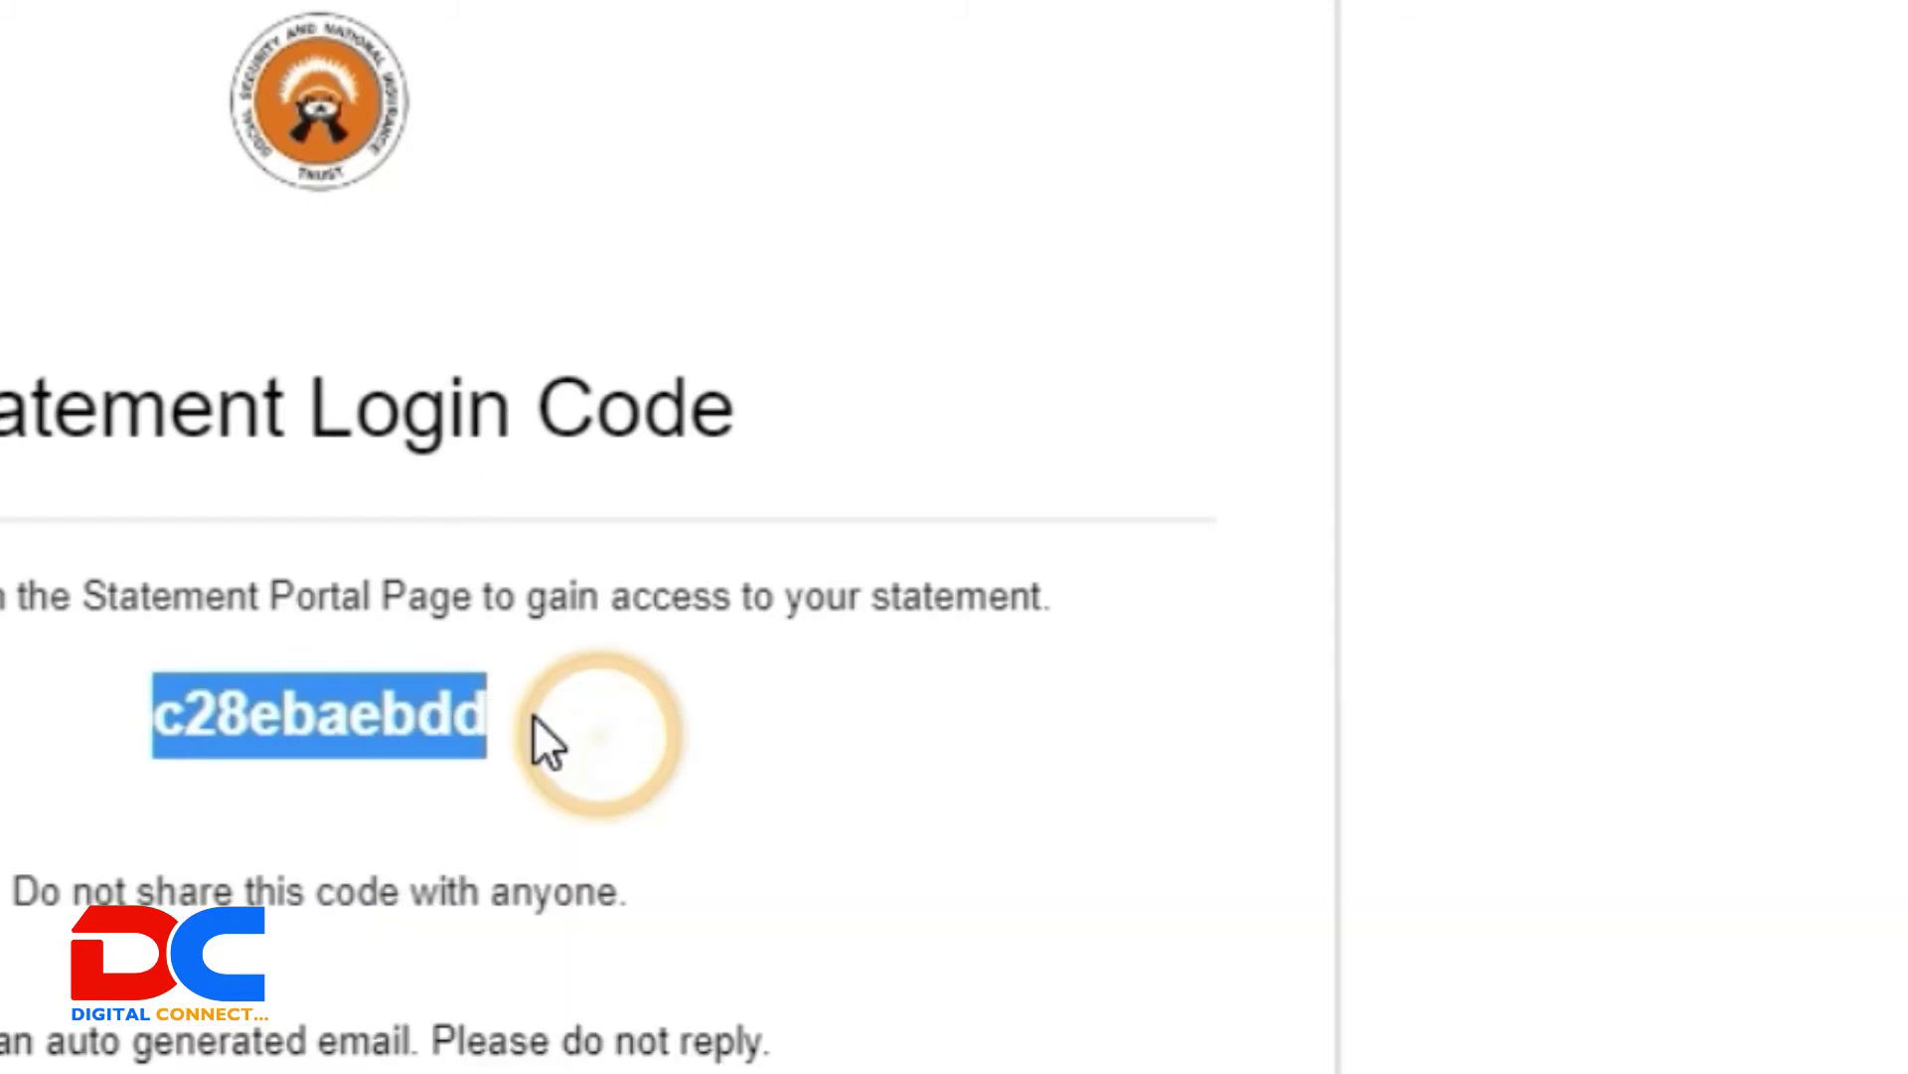
pyautogui.click(537, 721)
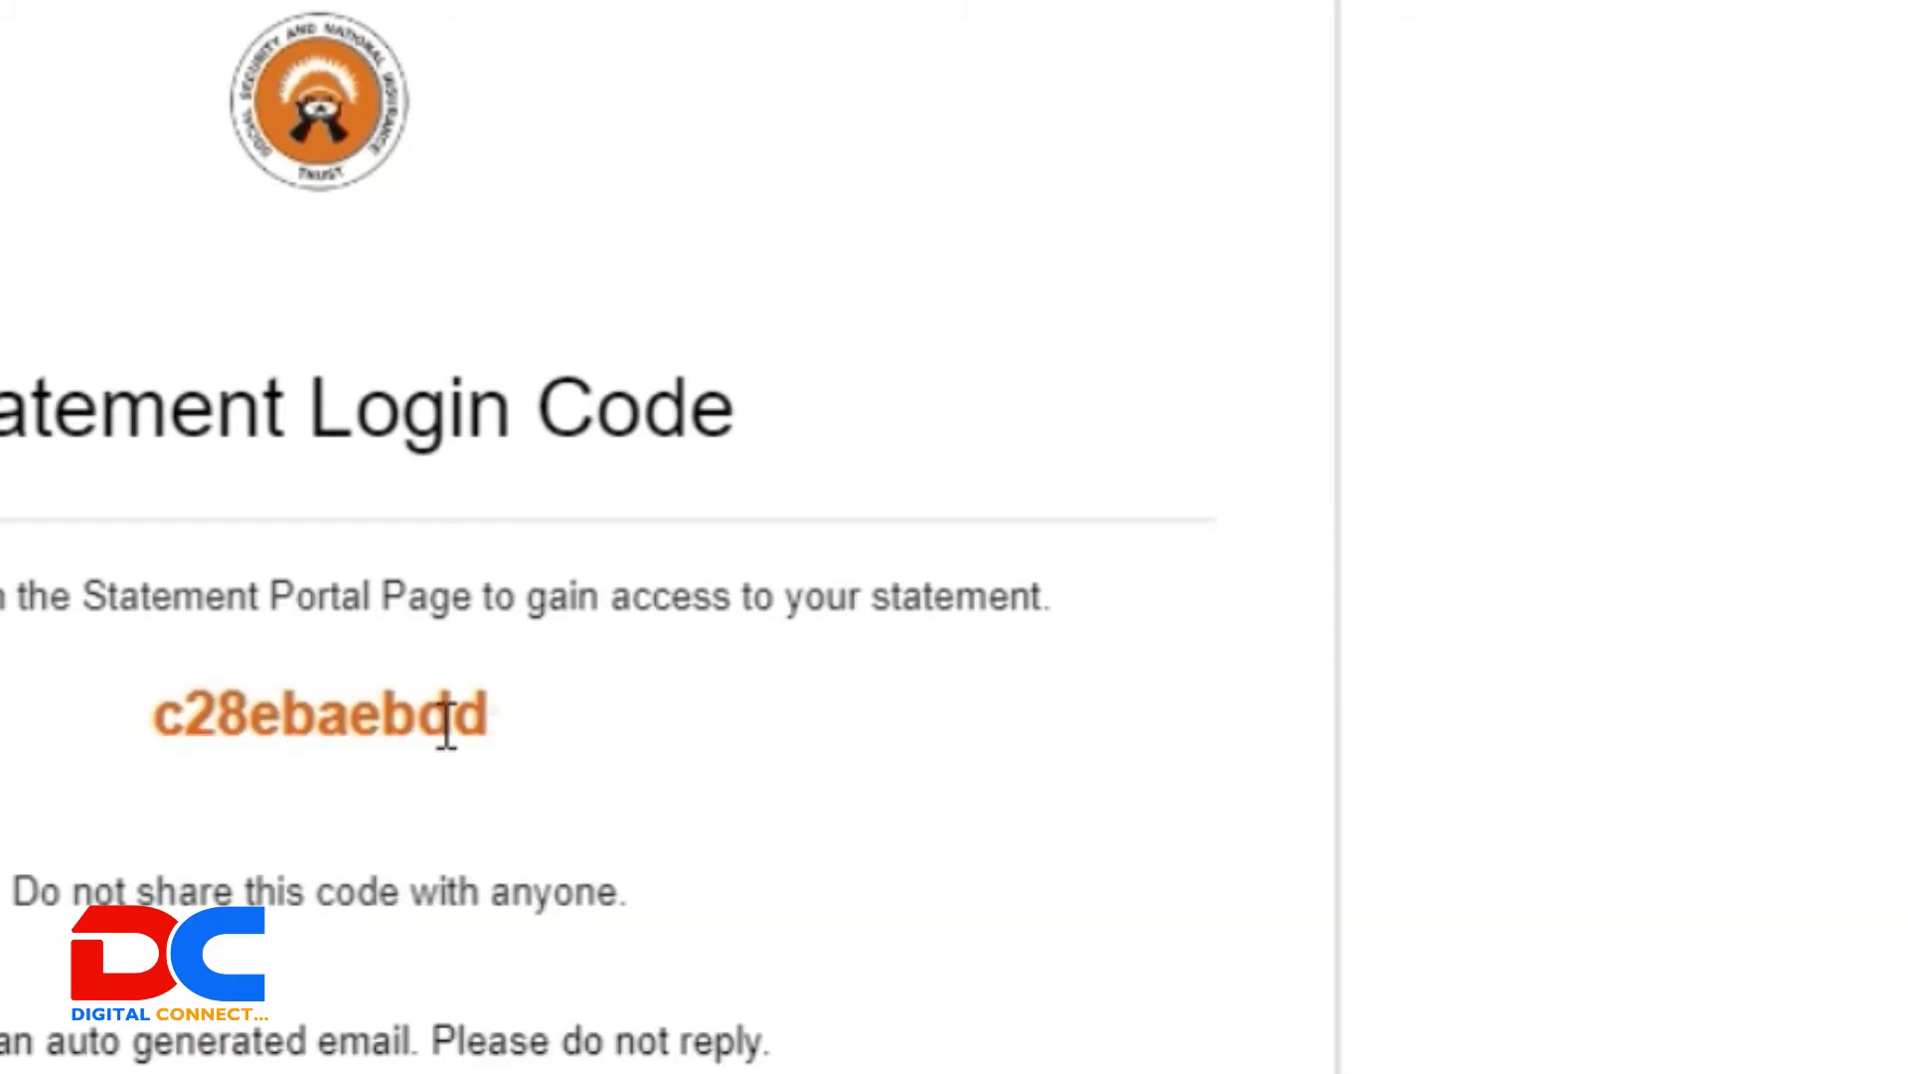
pyautogui.moveTo(487, 714); pyautogui.dragTo(134, 729)
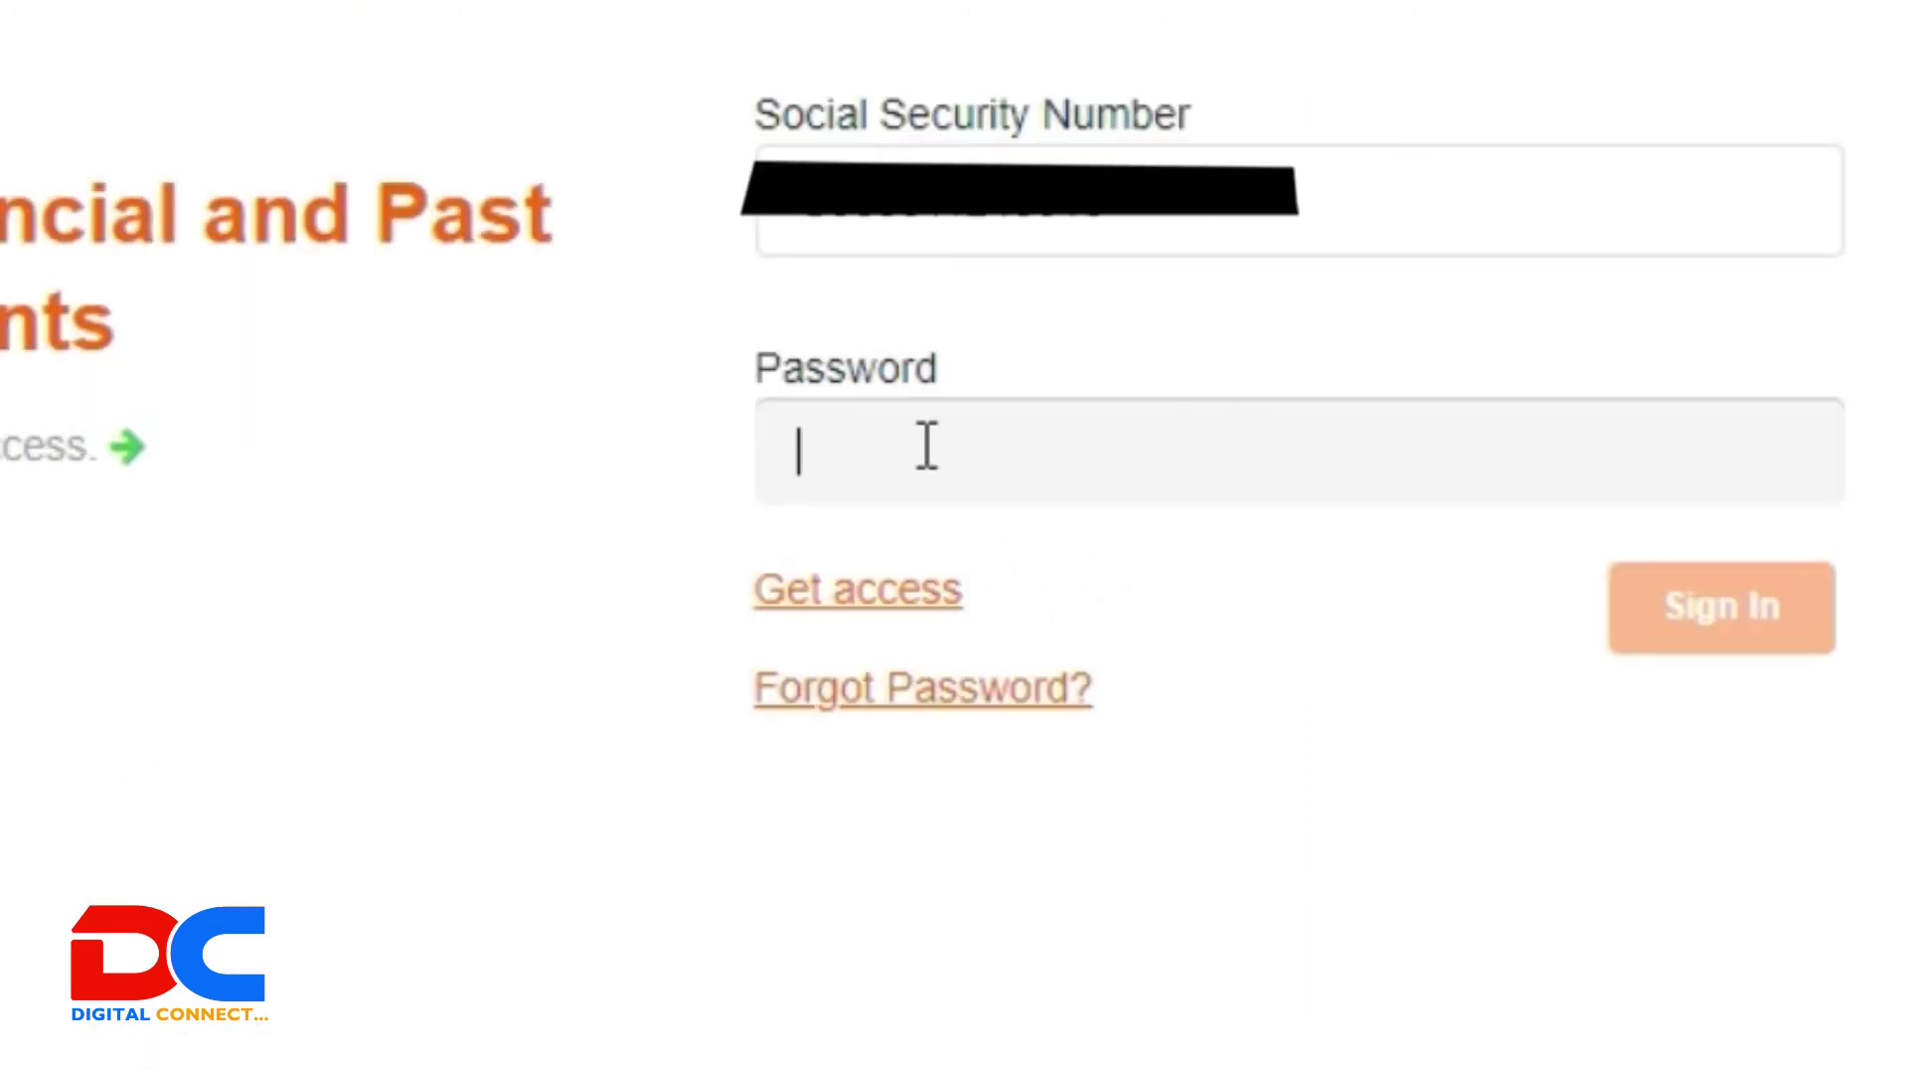
# Step: Paste the emailed login code as the password and sign in to the statement portal
pyautogui.click(922, 443)
pyautogui.hotkey('ctrl', 'v')
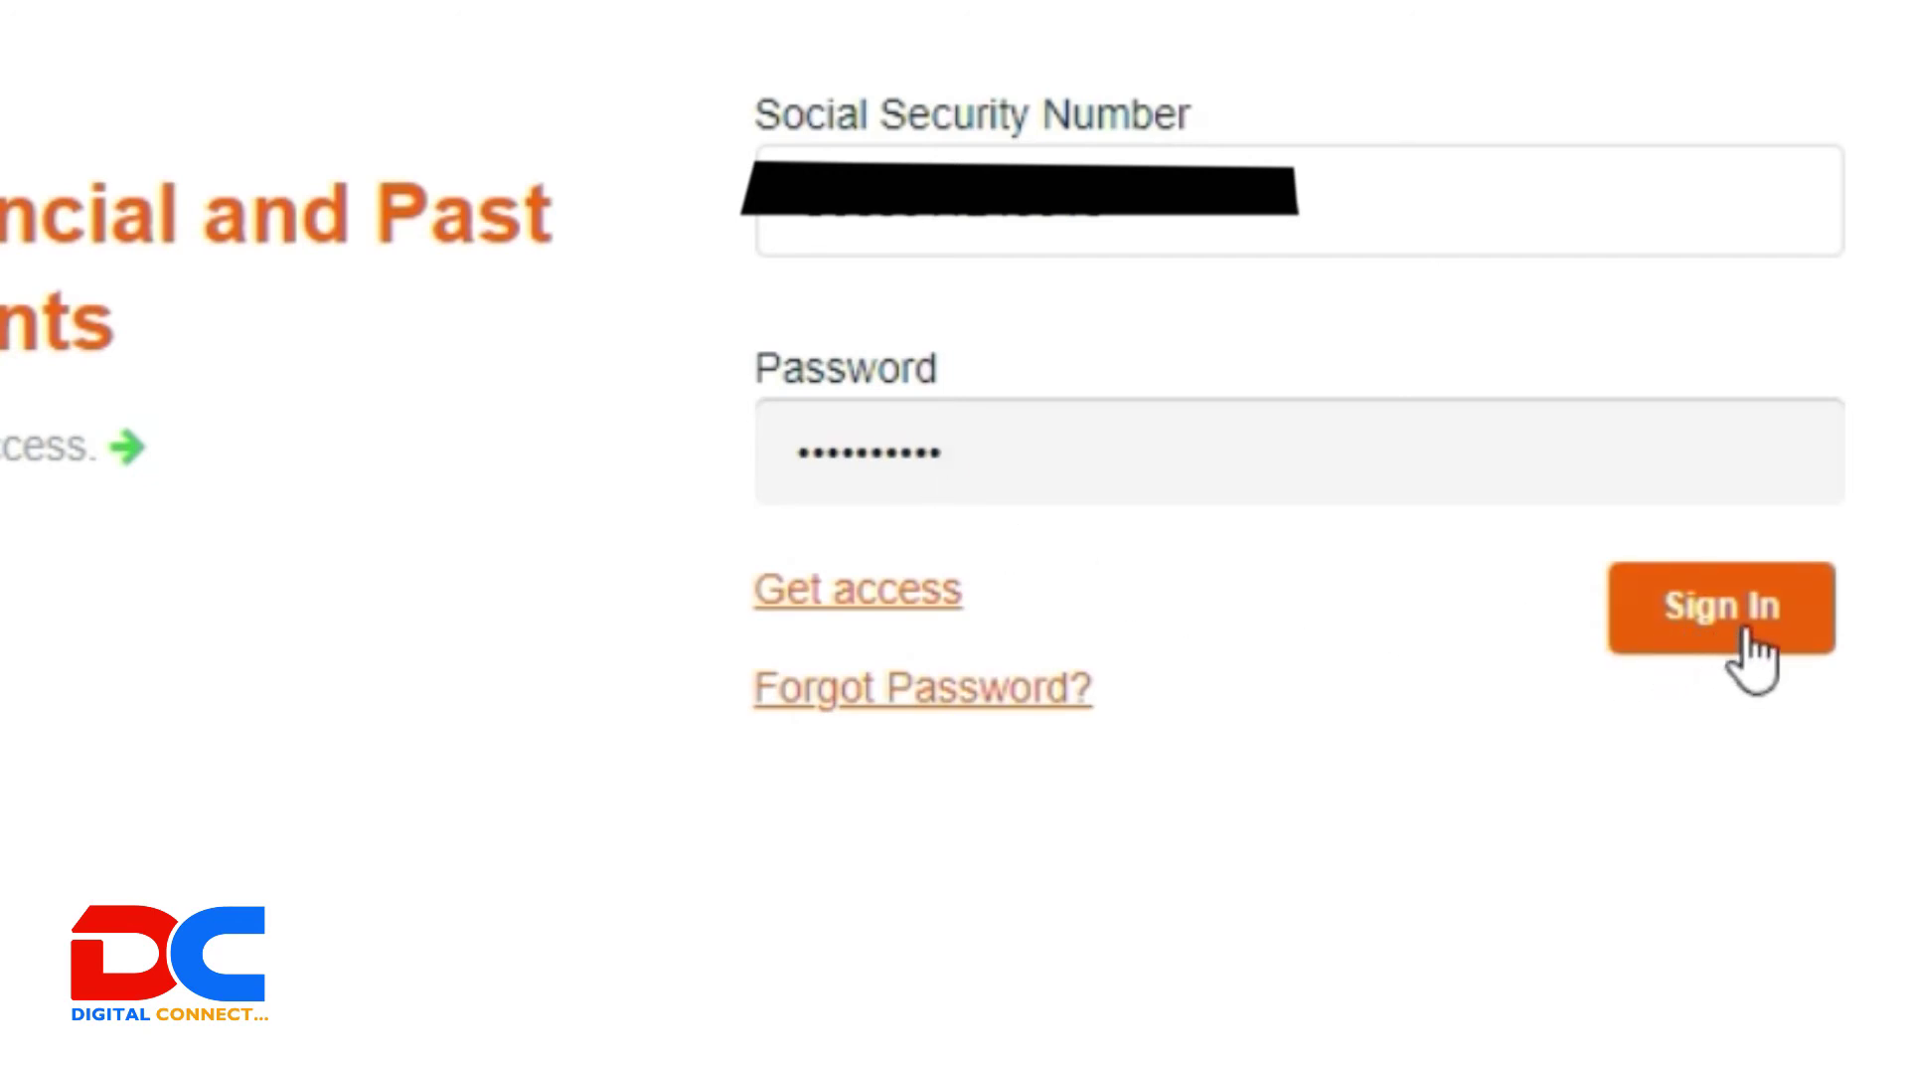
pyautogui.click(1775, 656)
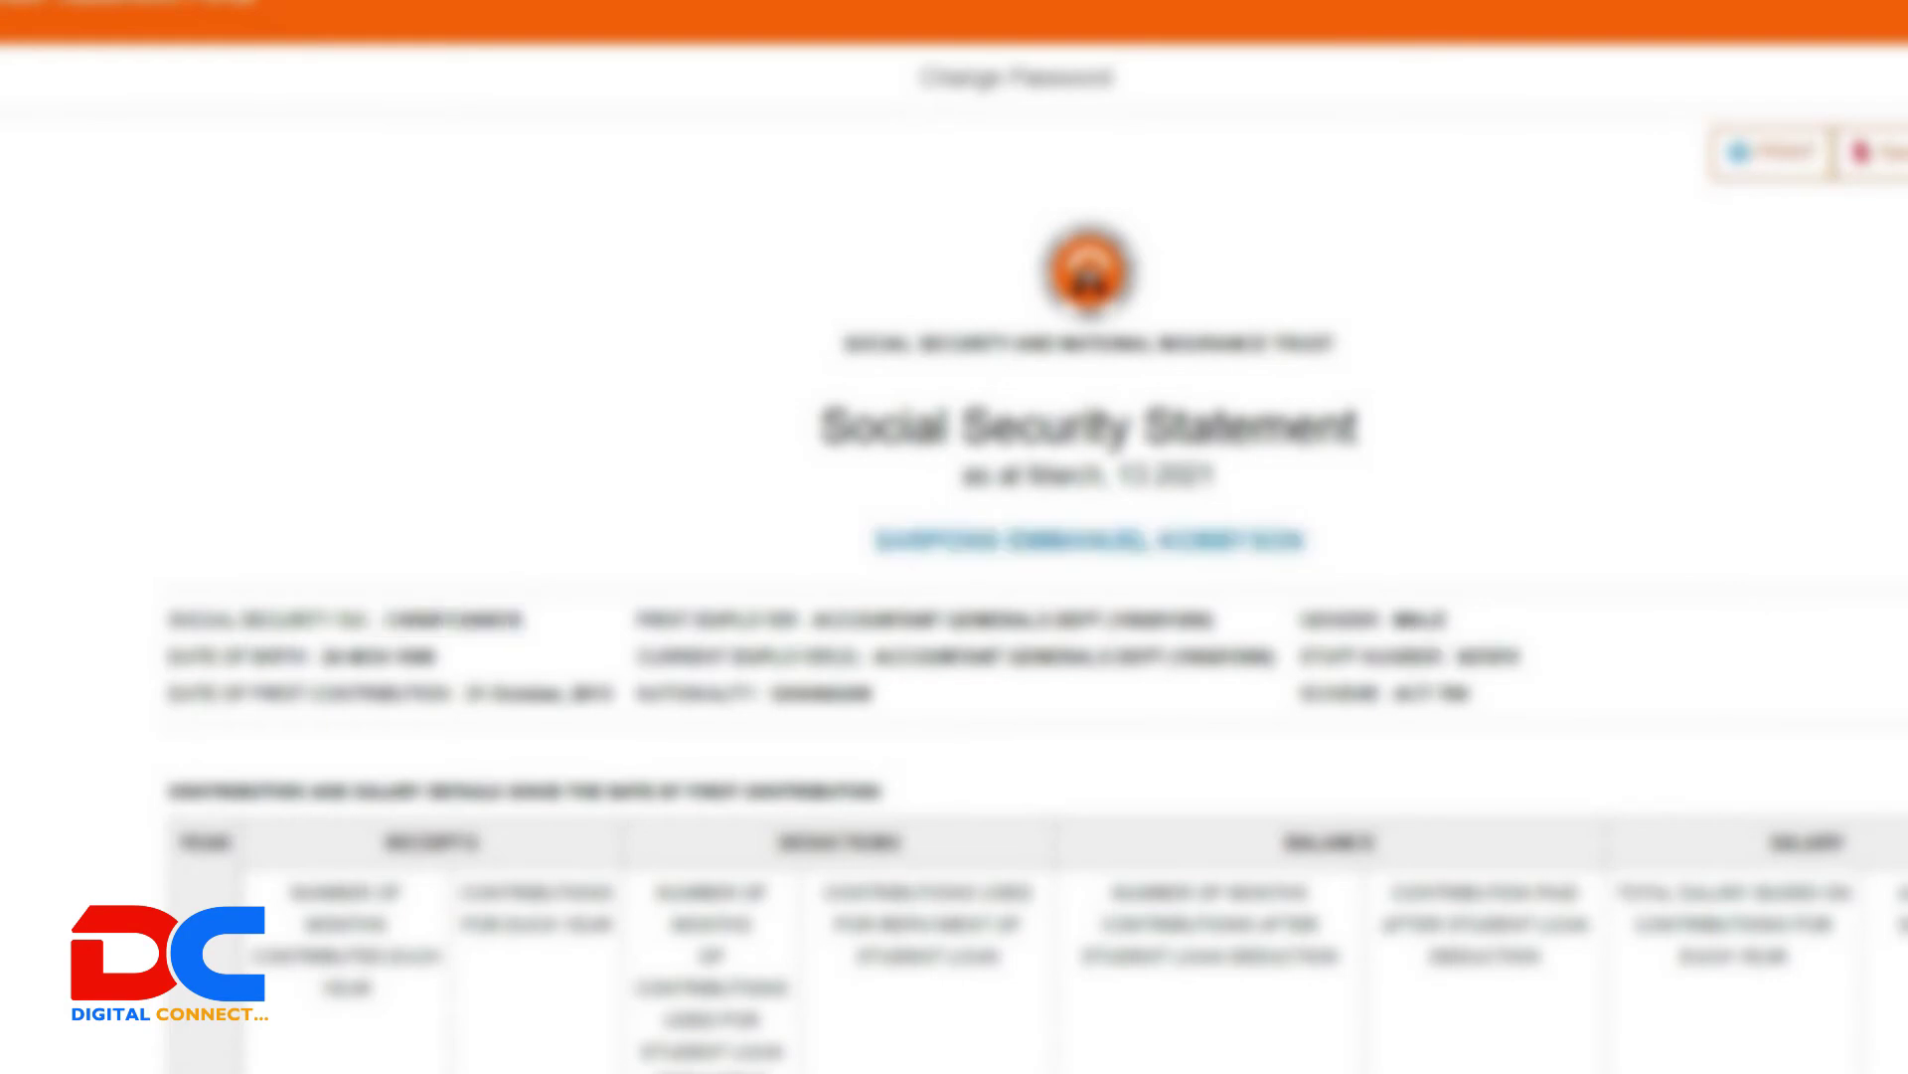
pyautogui.scroll(-3, 1035, 590)
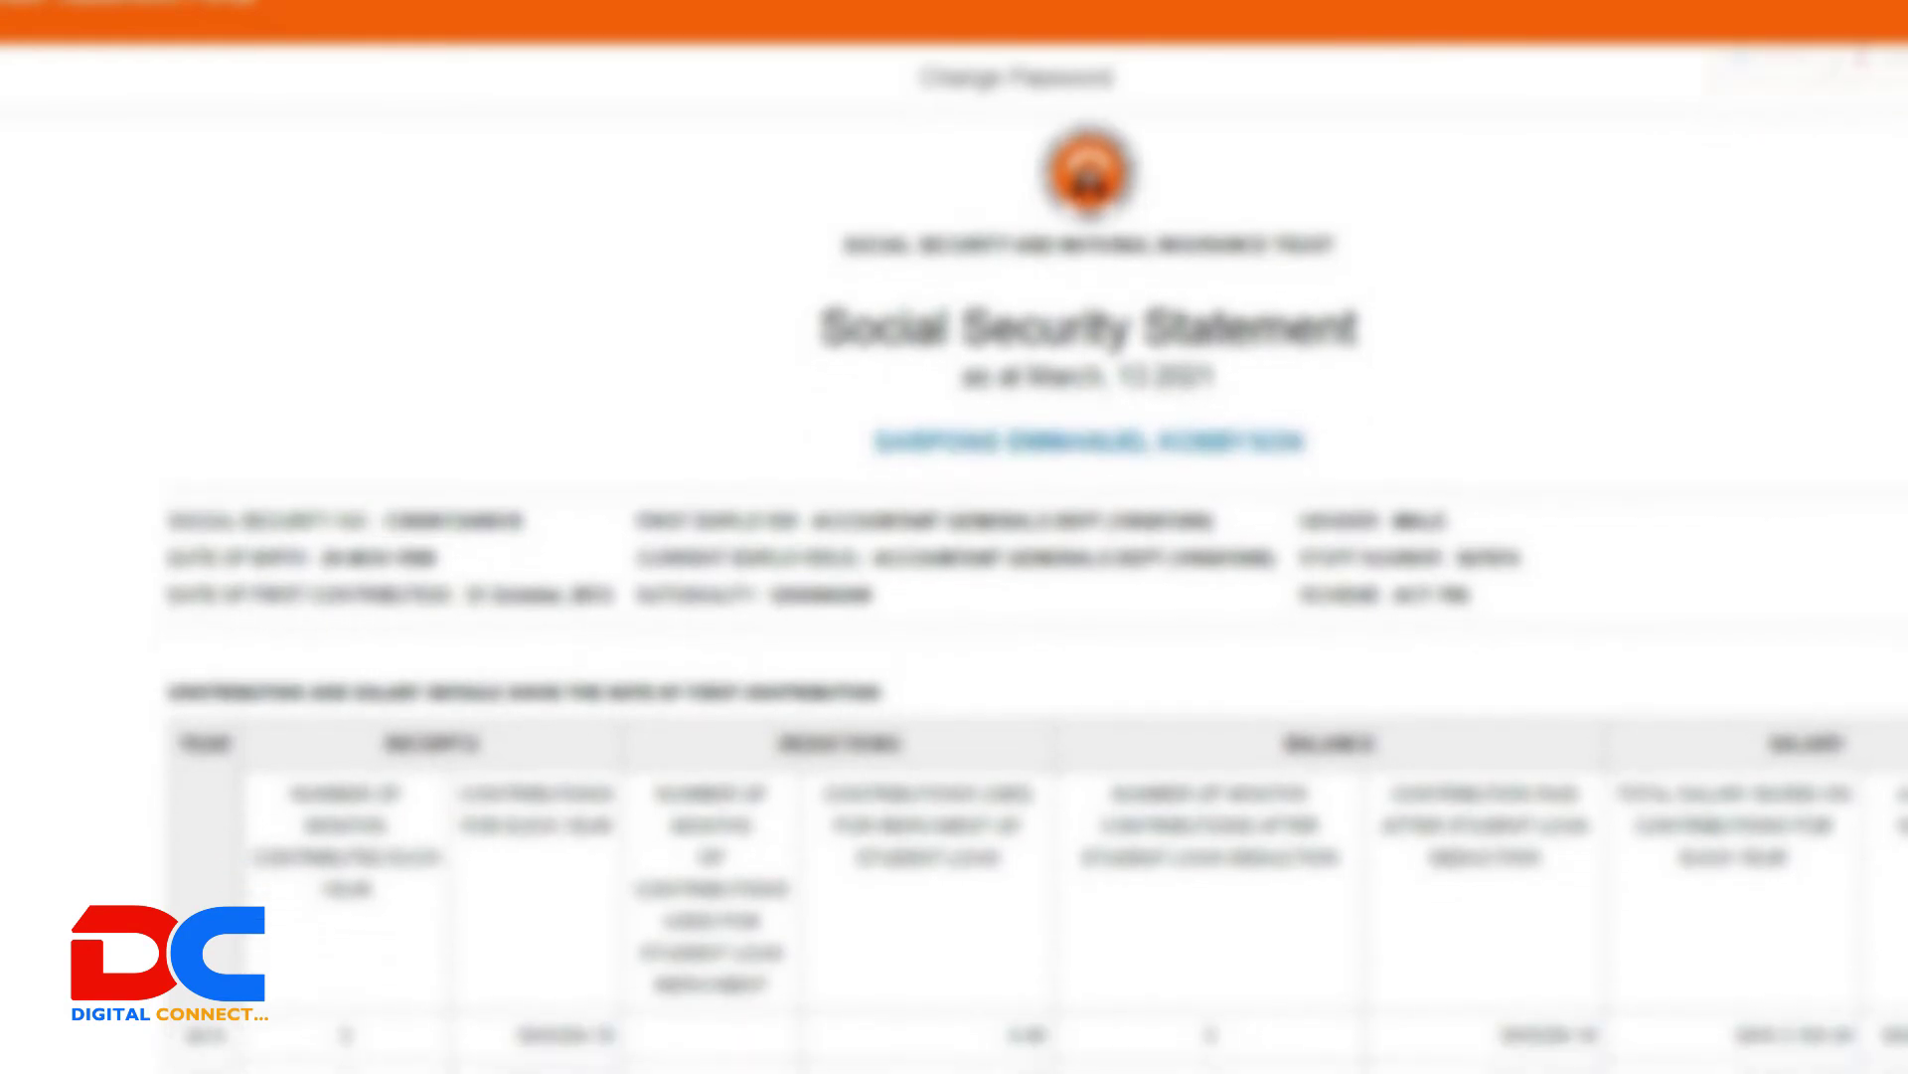
pyautogui.scroll(-3, 1035, 591)
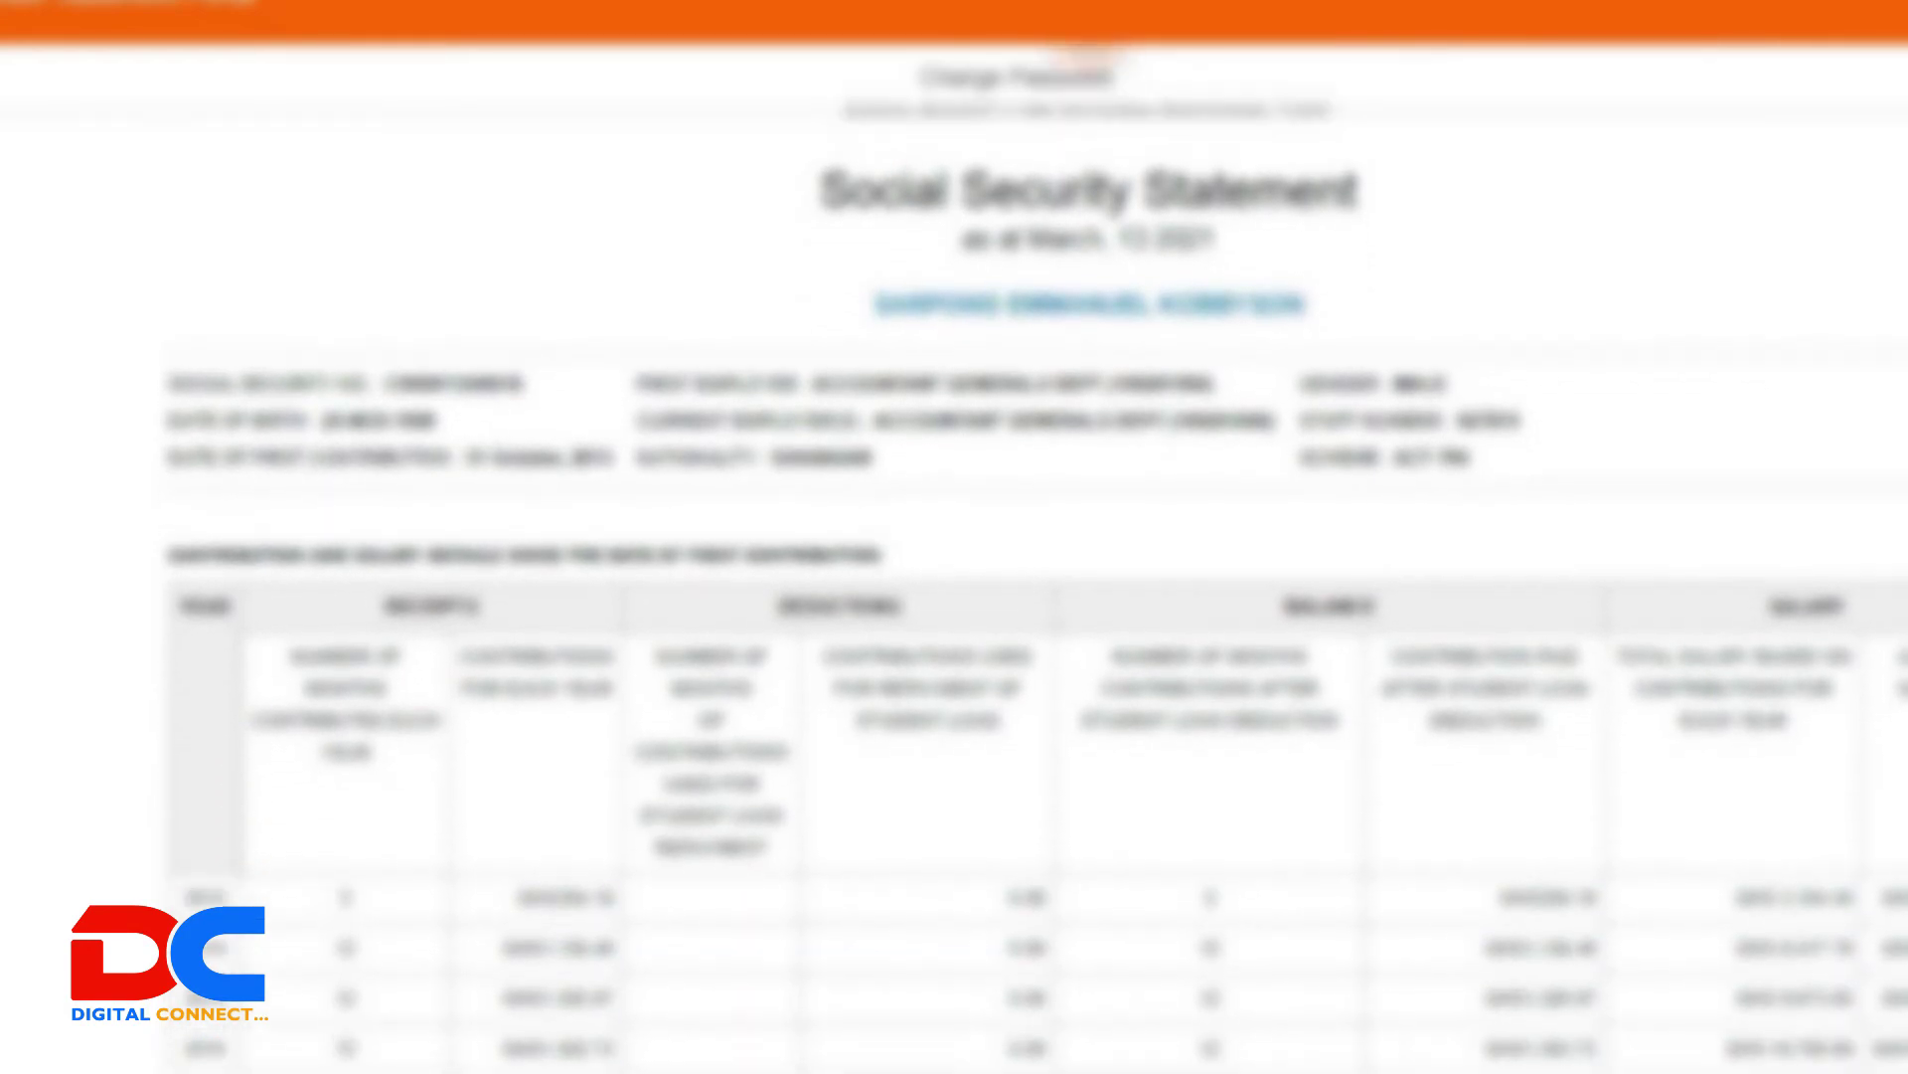
pyautogui.scroll(-3, 1035, 590)
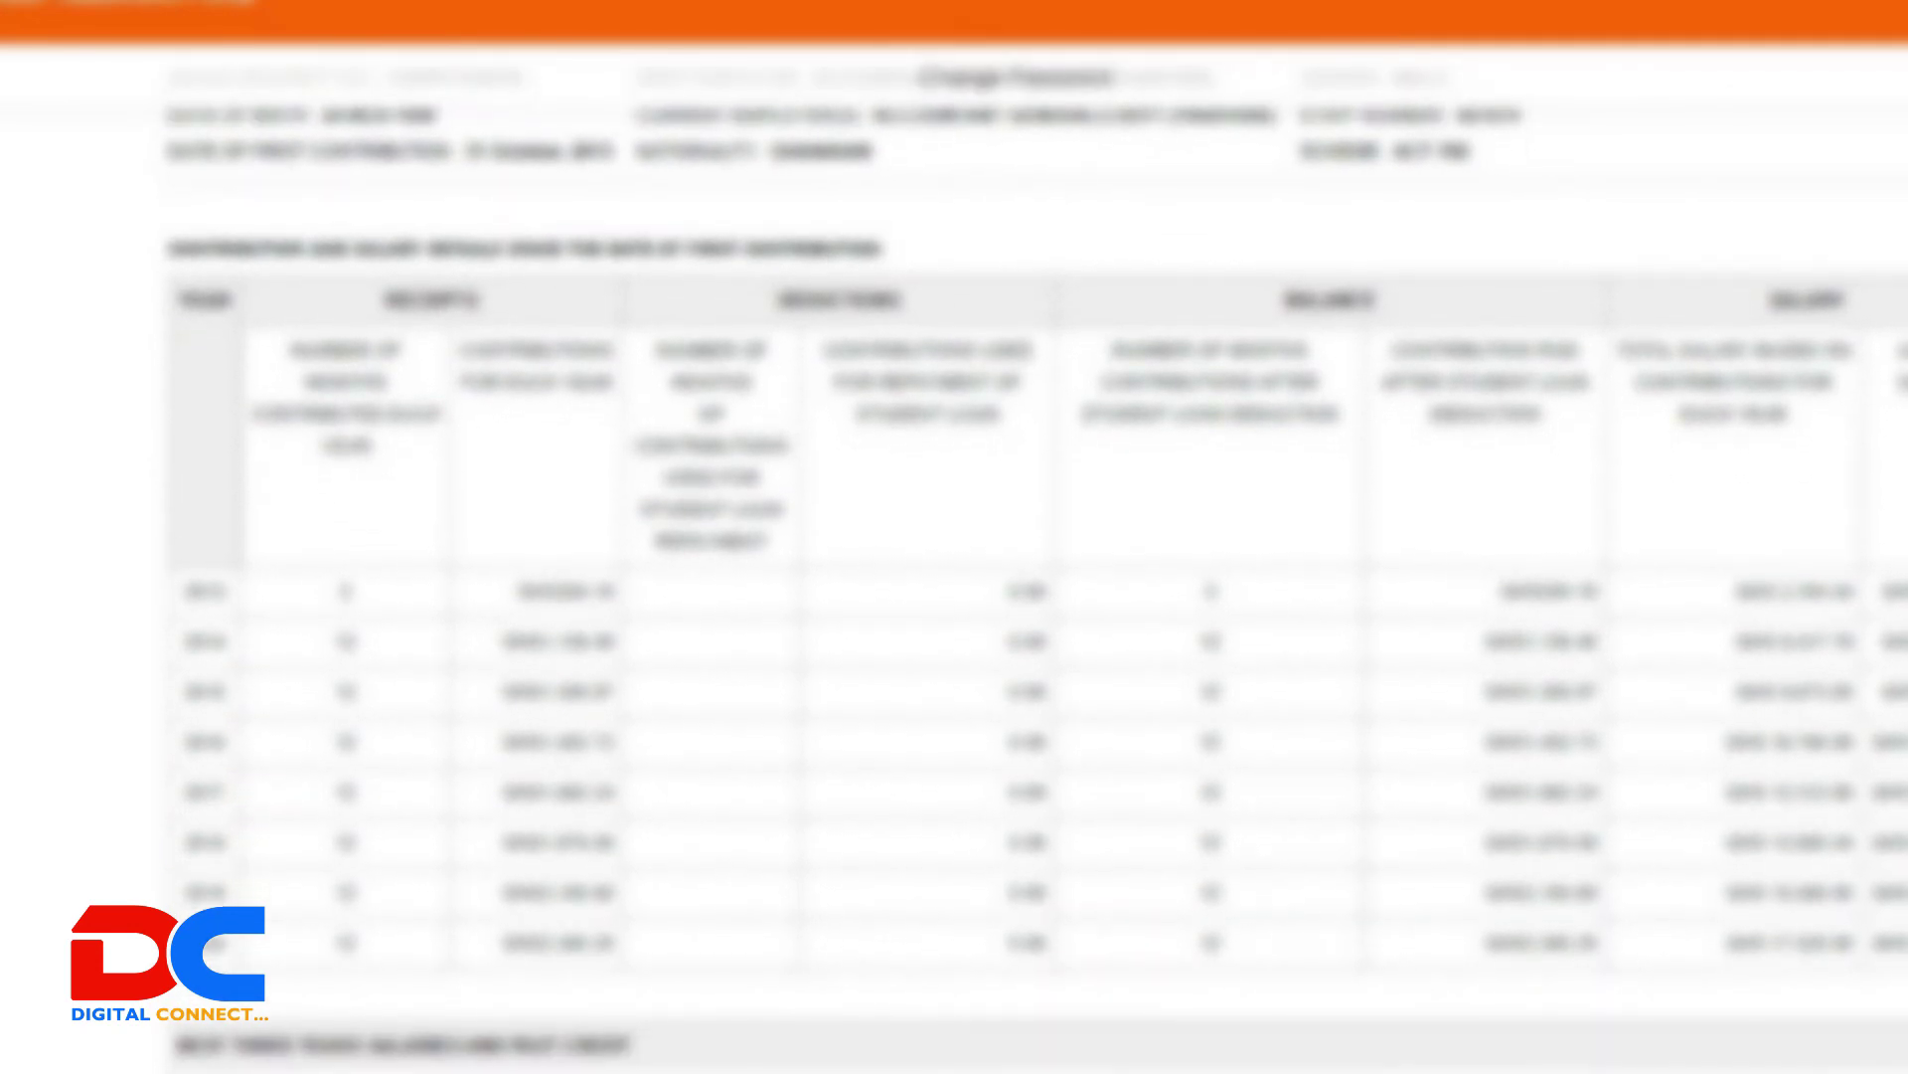
pyautogui.scroll(-3, 1034, 590)
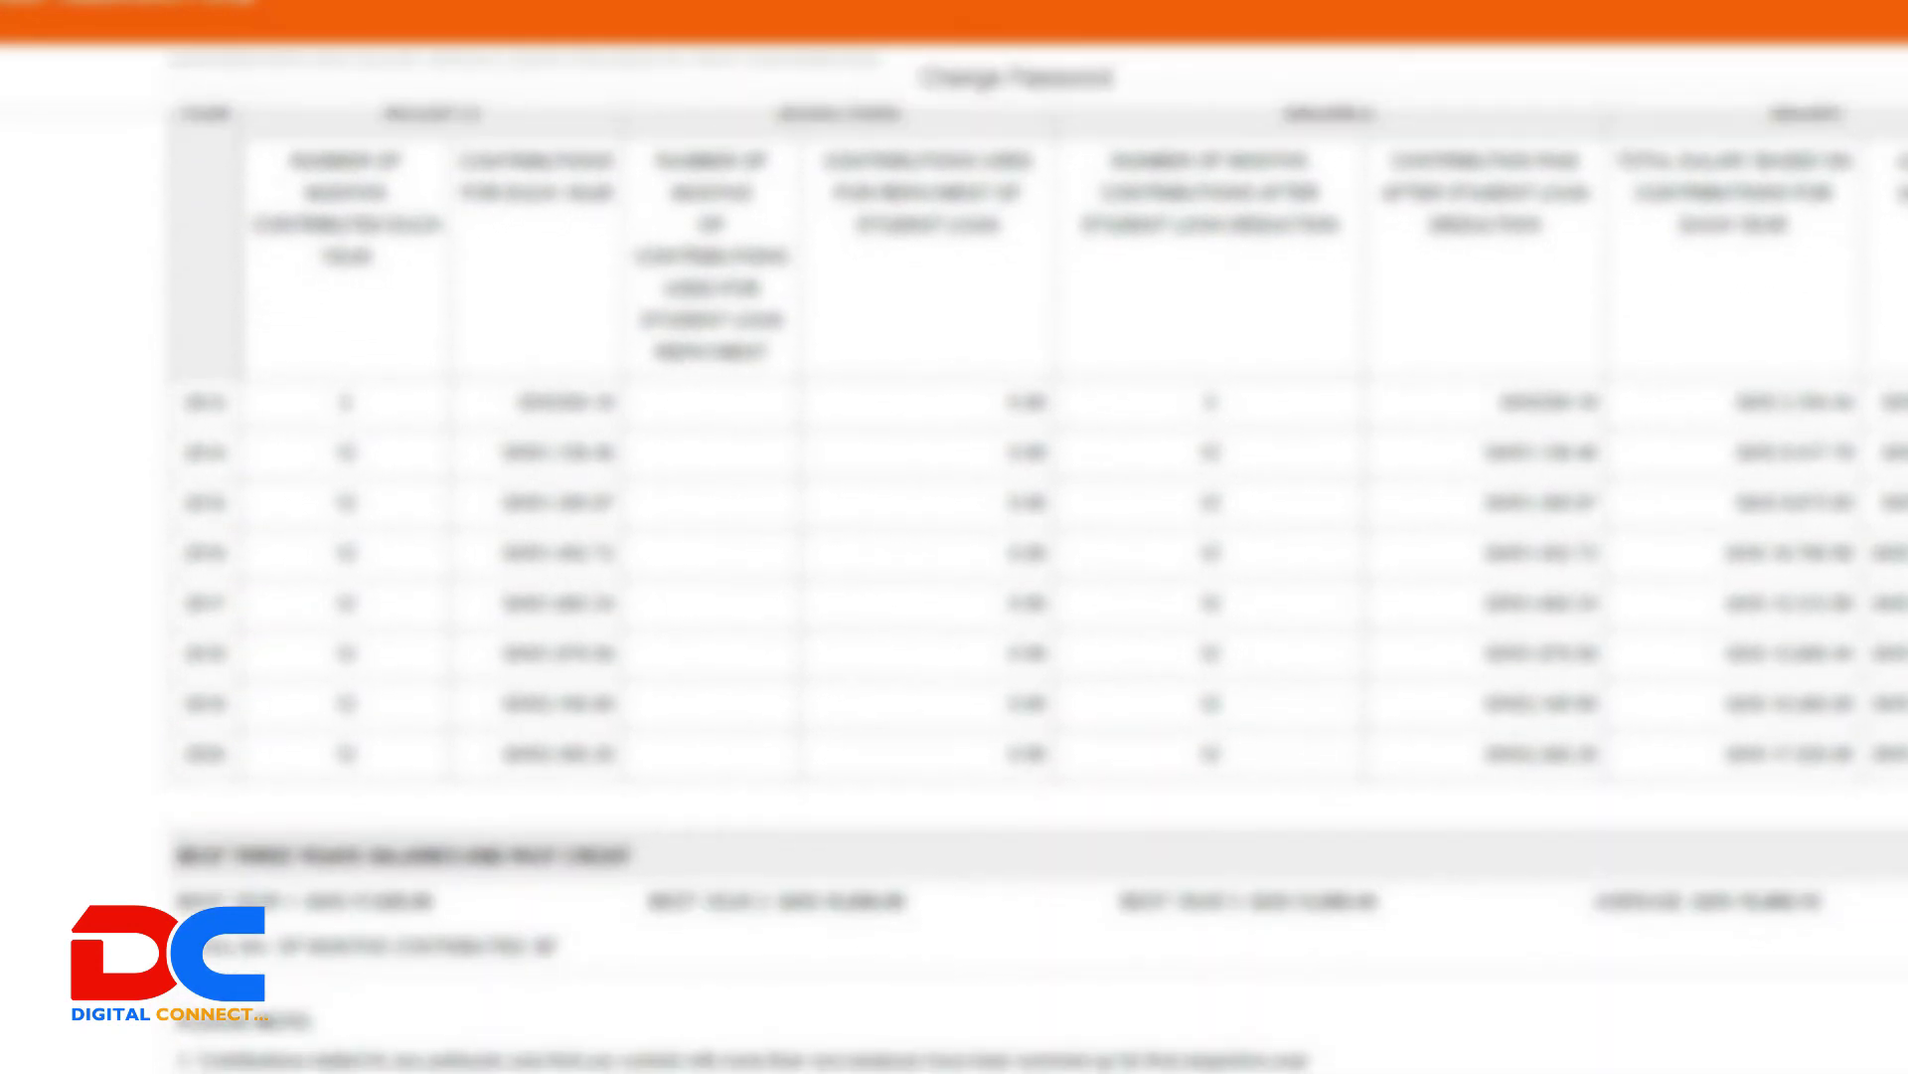
pyautogui.scroll(6, 1034, 591)
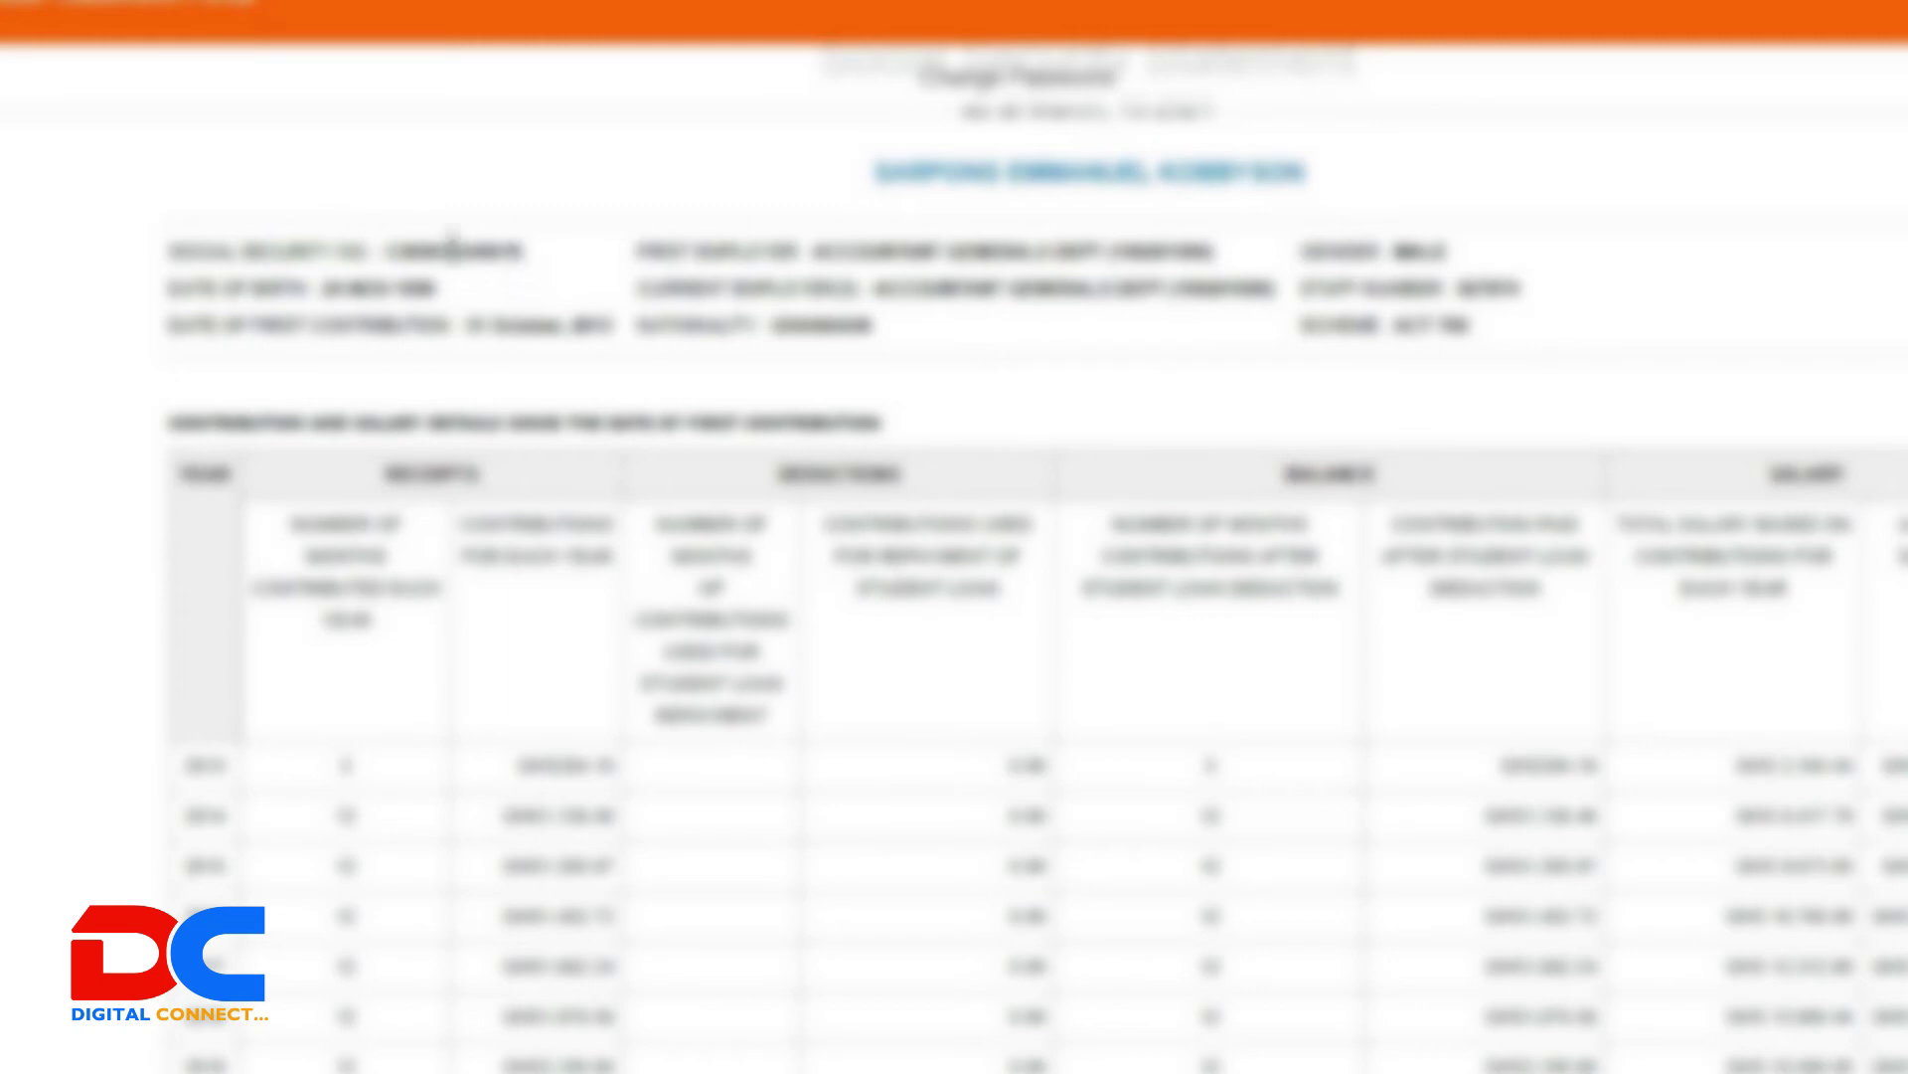
pyautogui.doubleClick(449, 249)
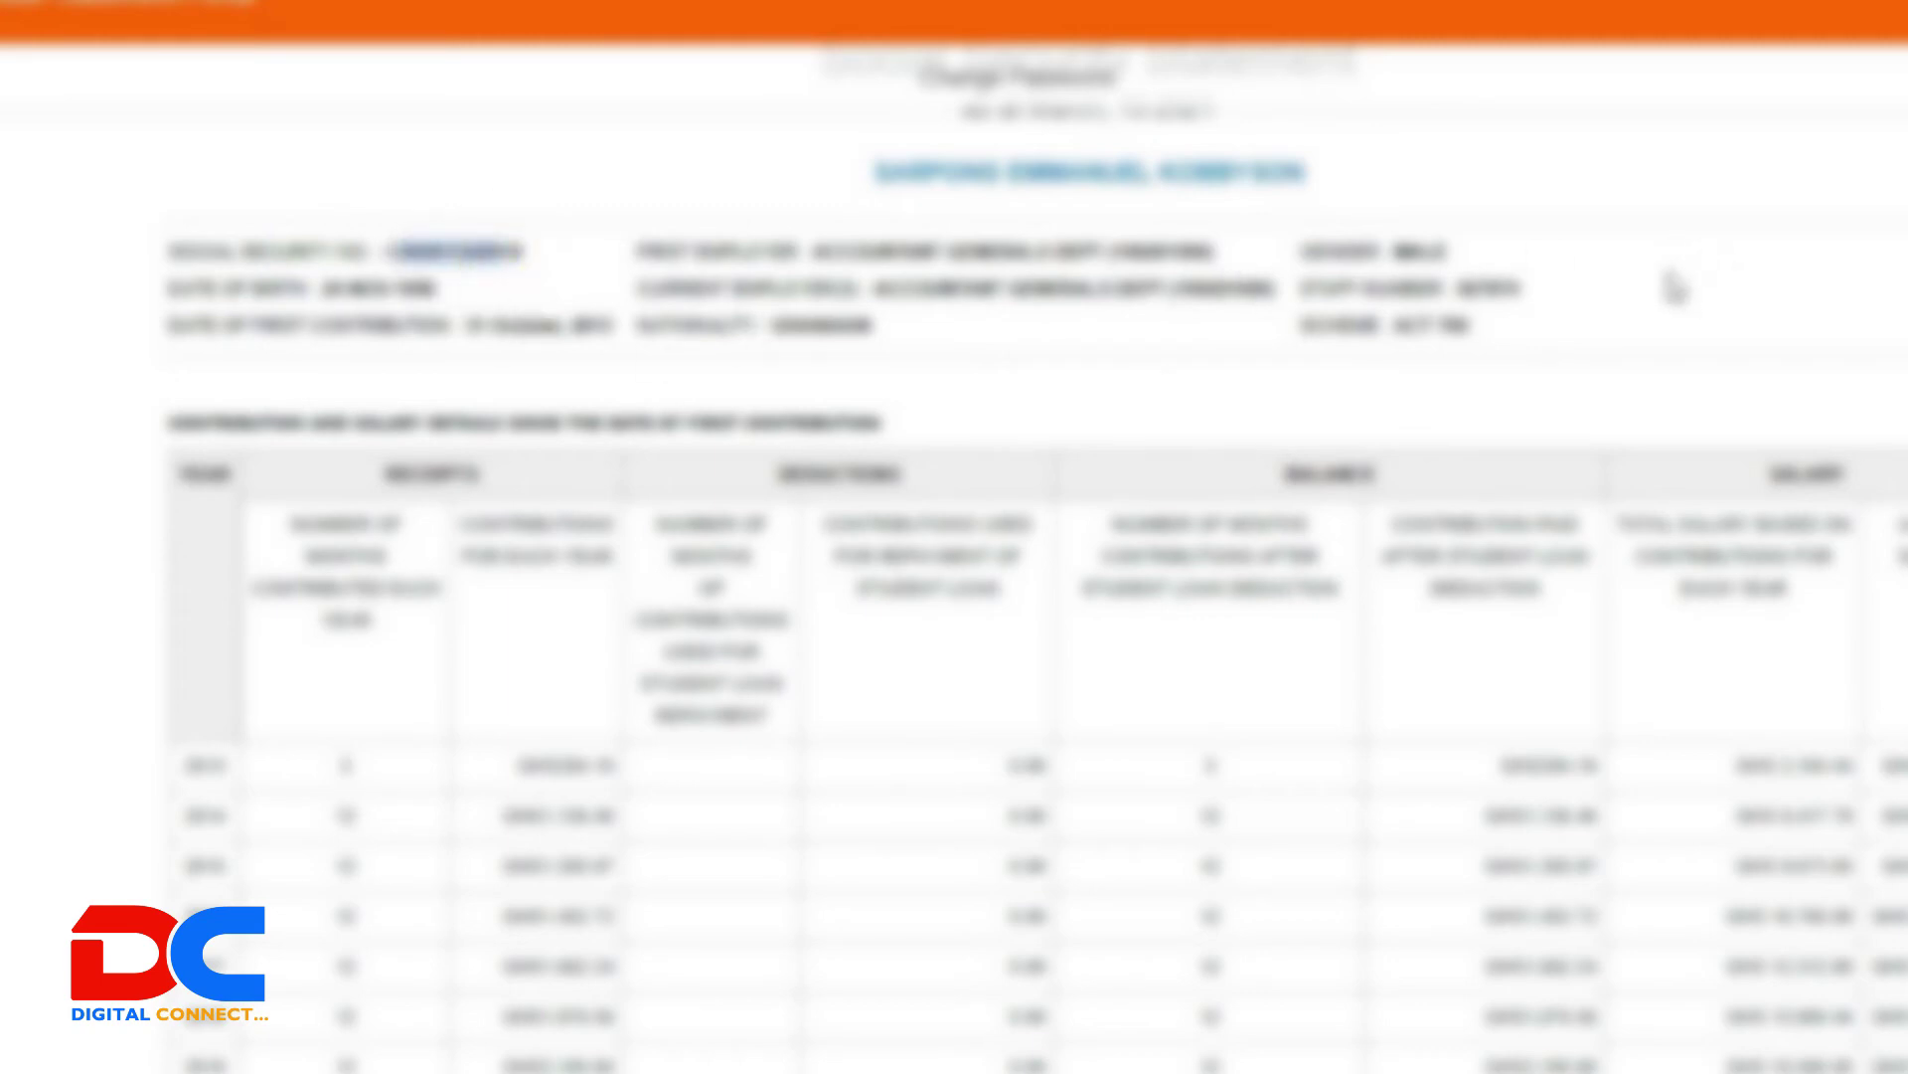
pyautogui.doubleClick(1554, 283)
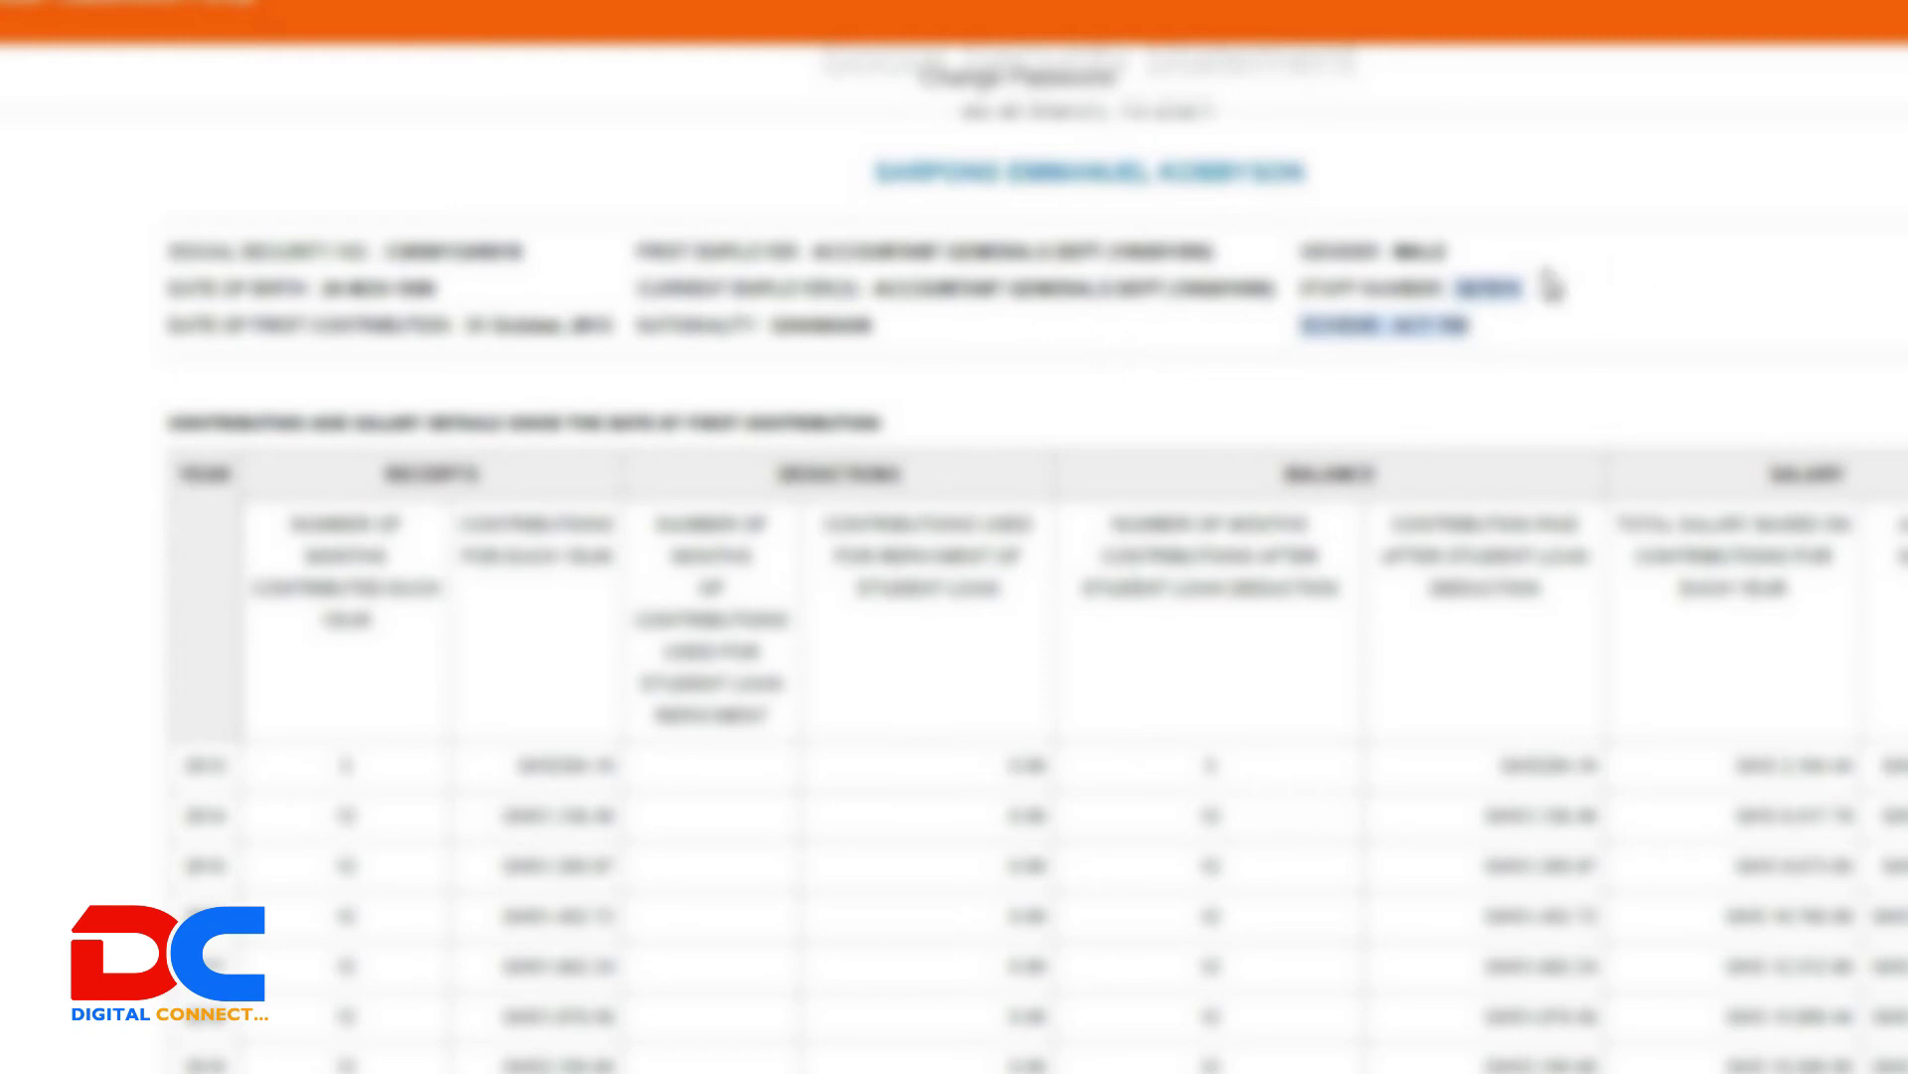
pyautogui.scroll(-3, 1034, 556)
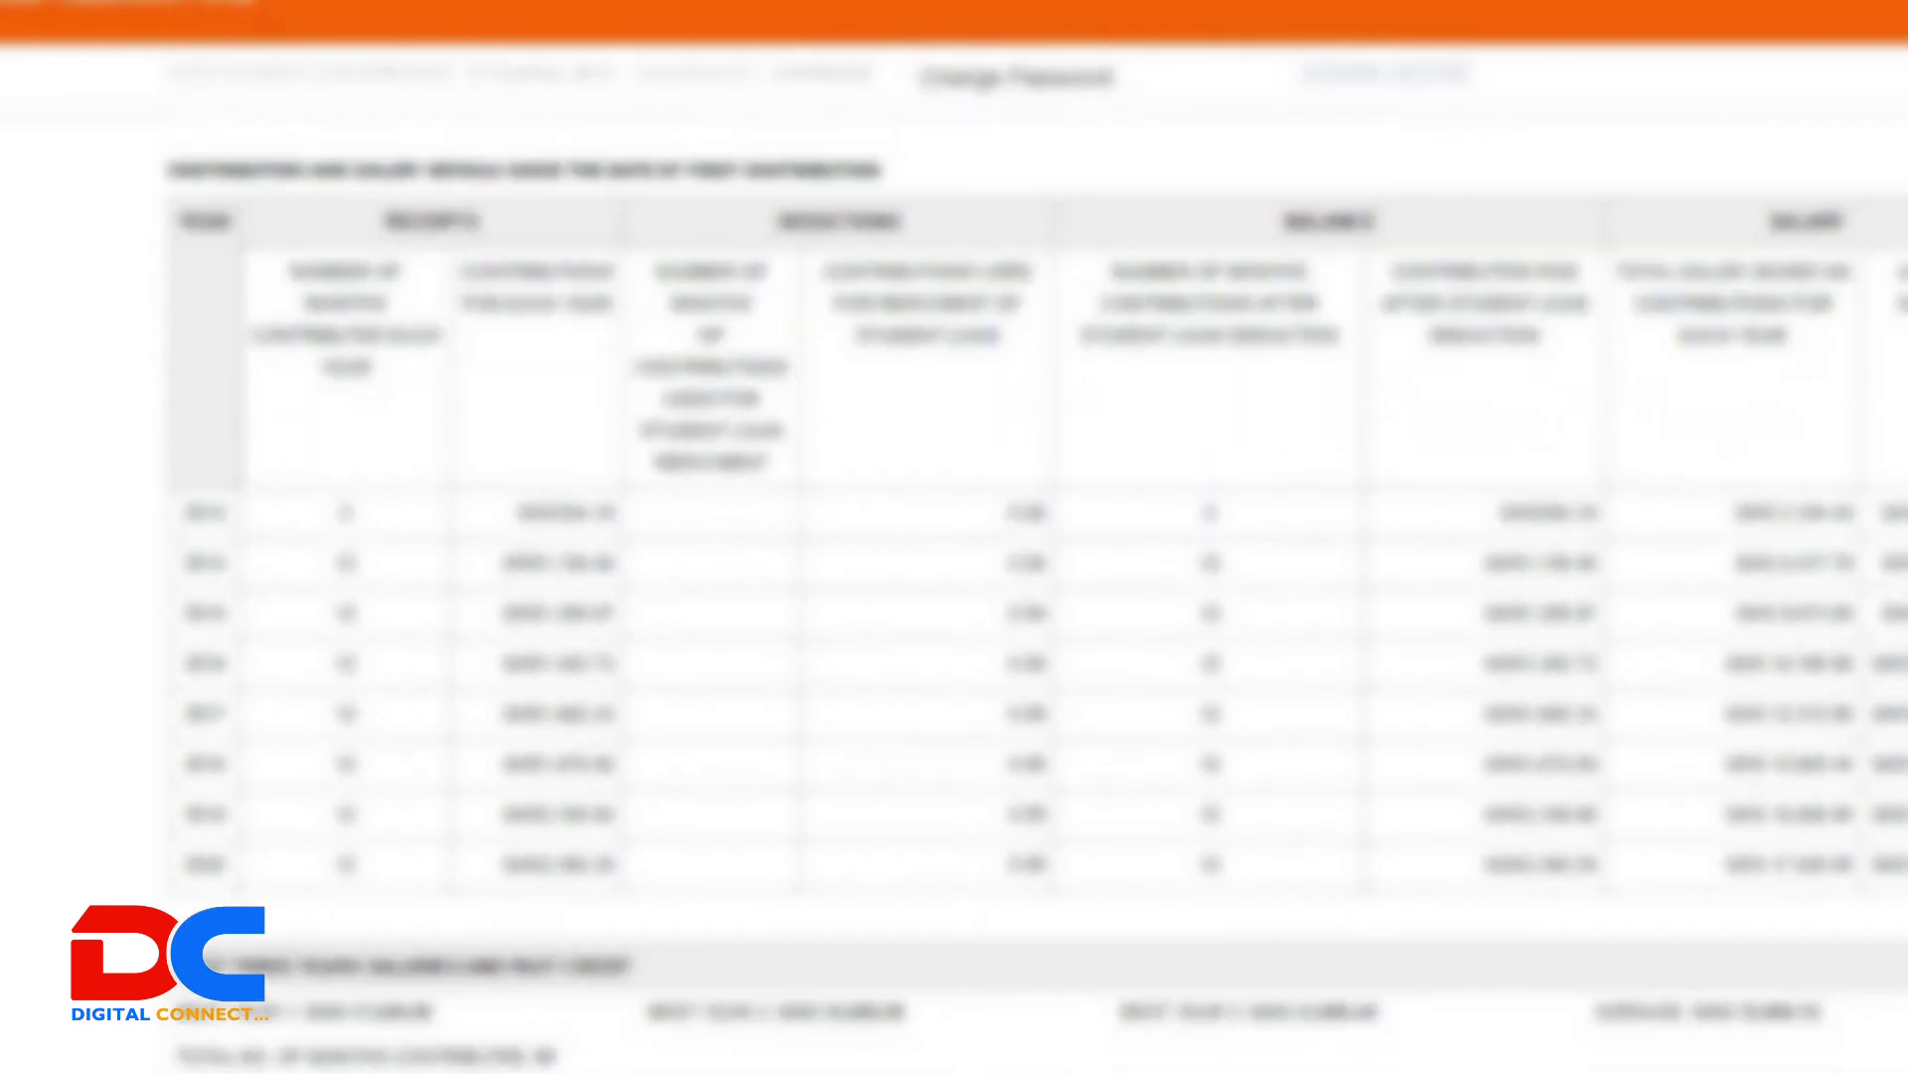
pyautogui.scroll(2, 1034, 556)
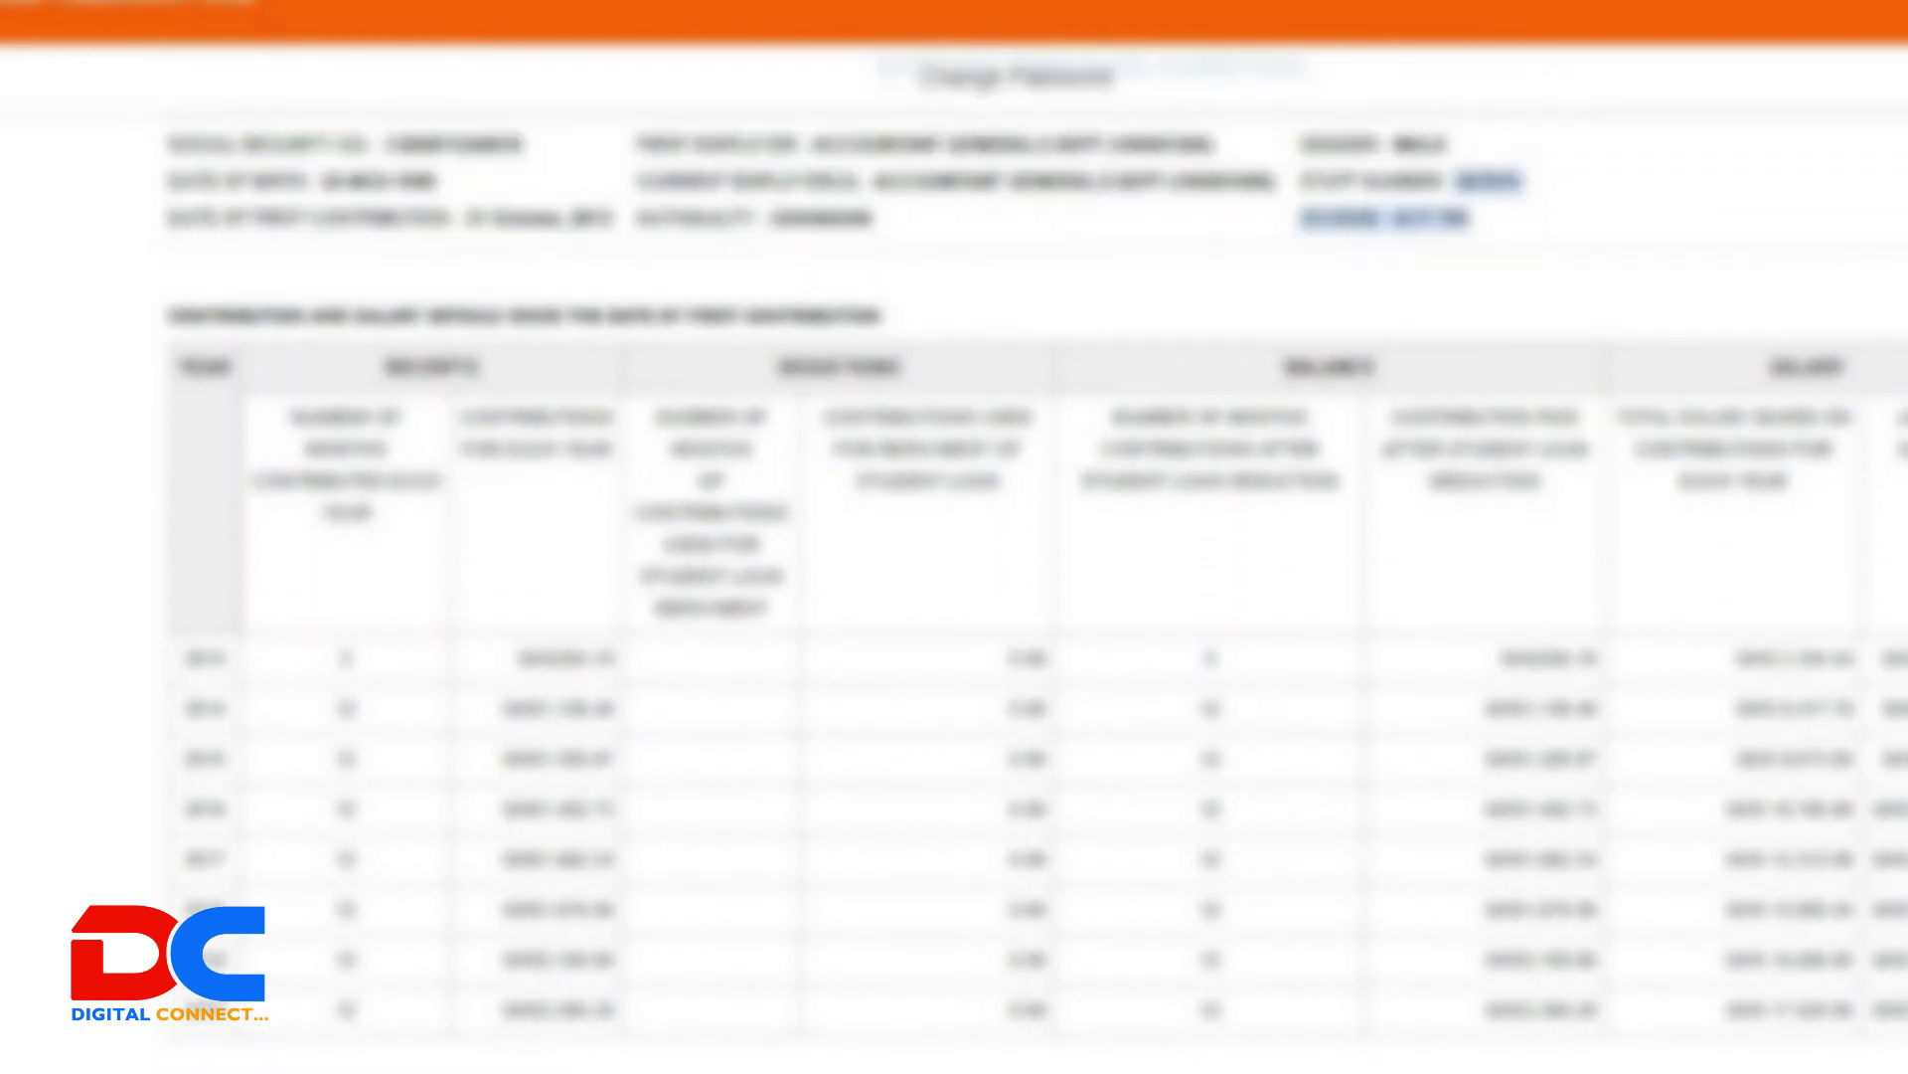
pyautogui.scroll(-3, 1033, 557)
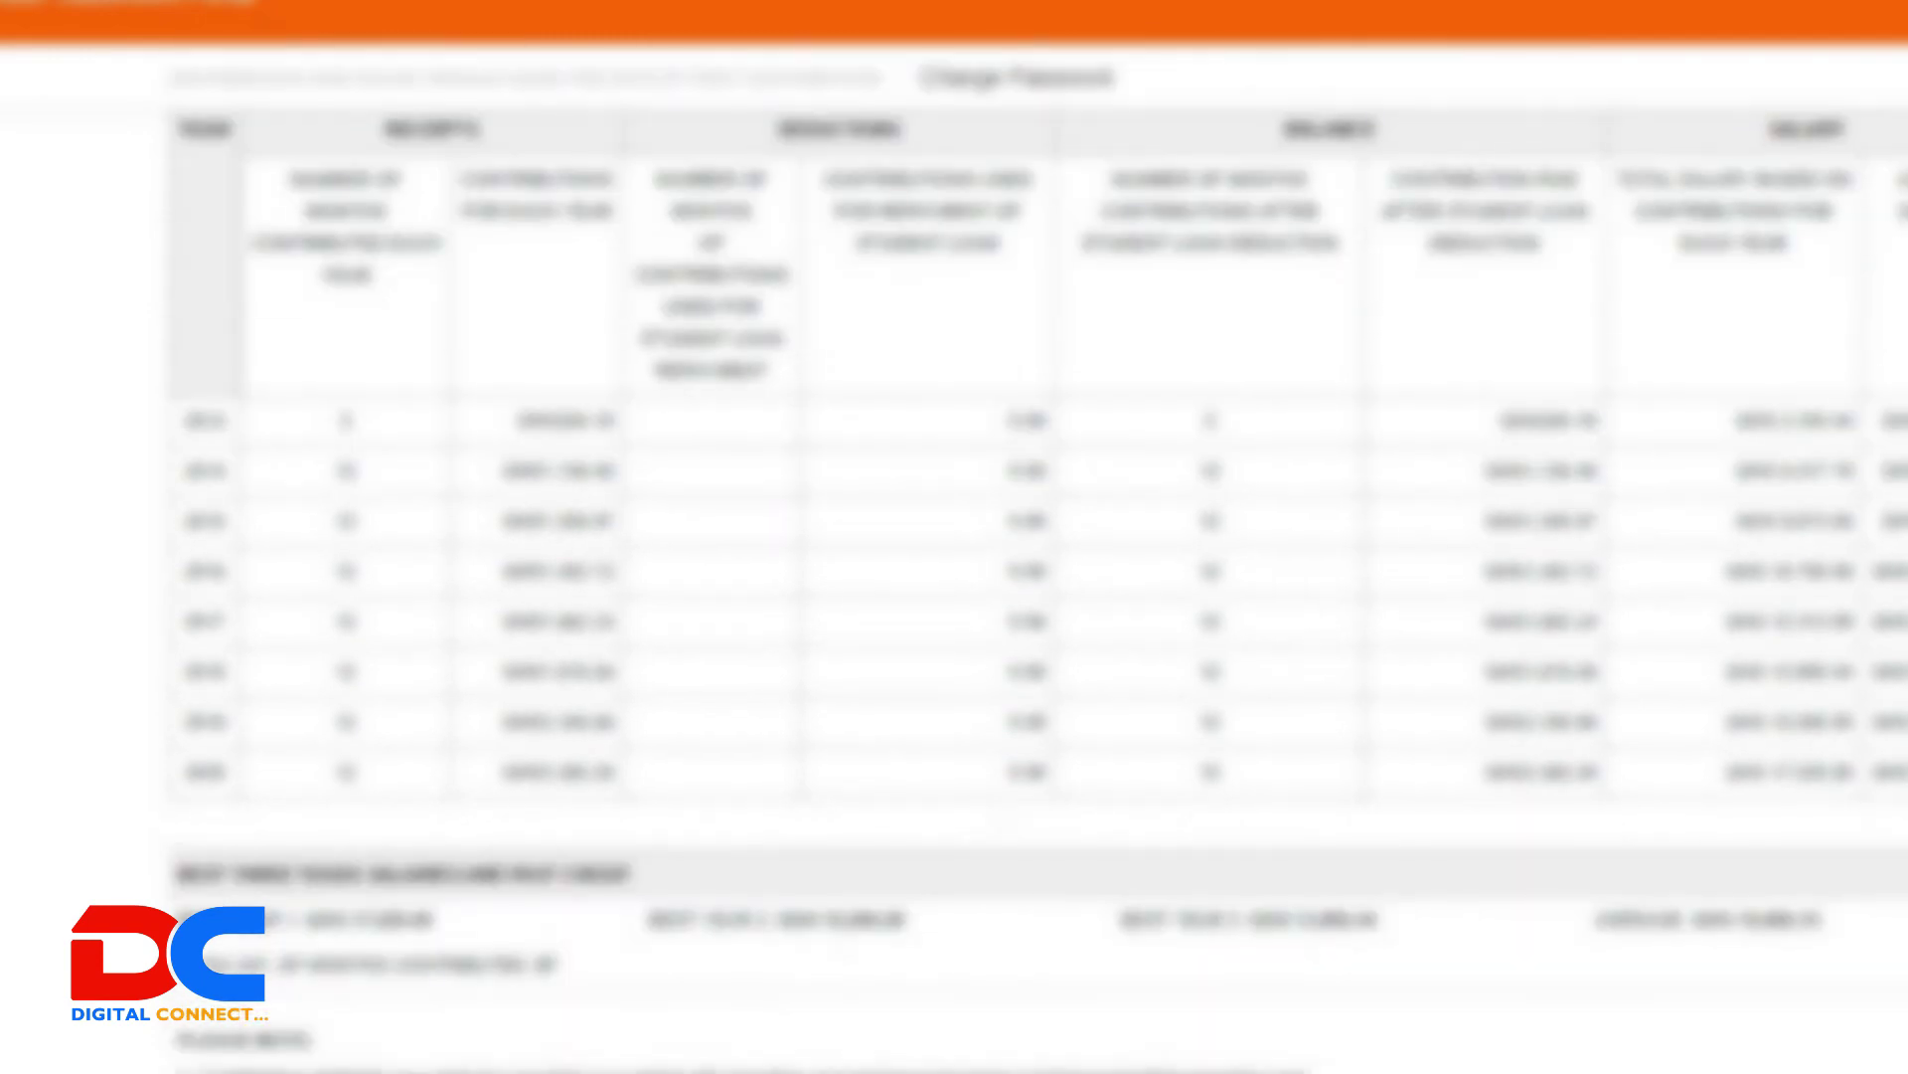
pyautogui.scroll(-2, 1033, 557)
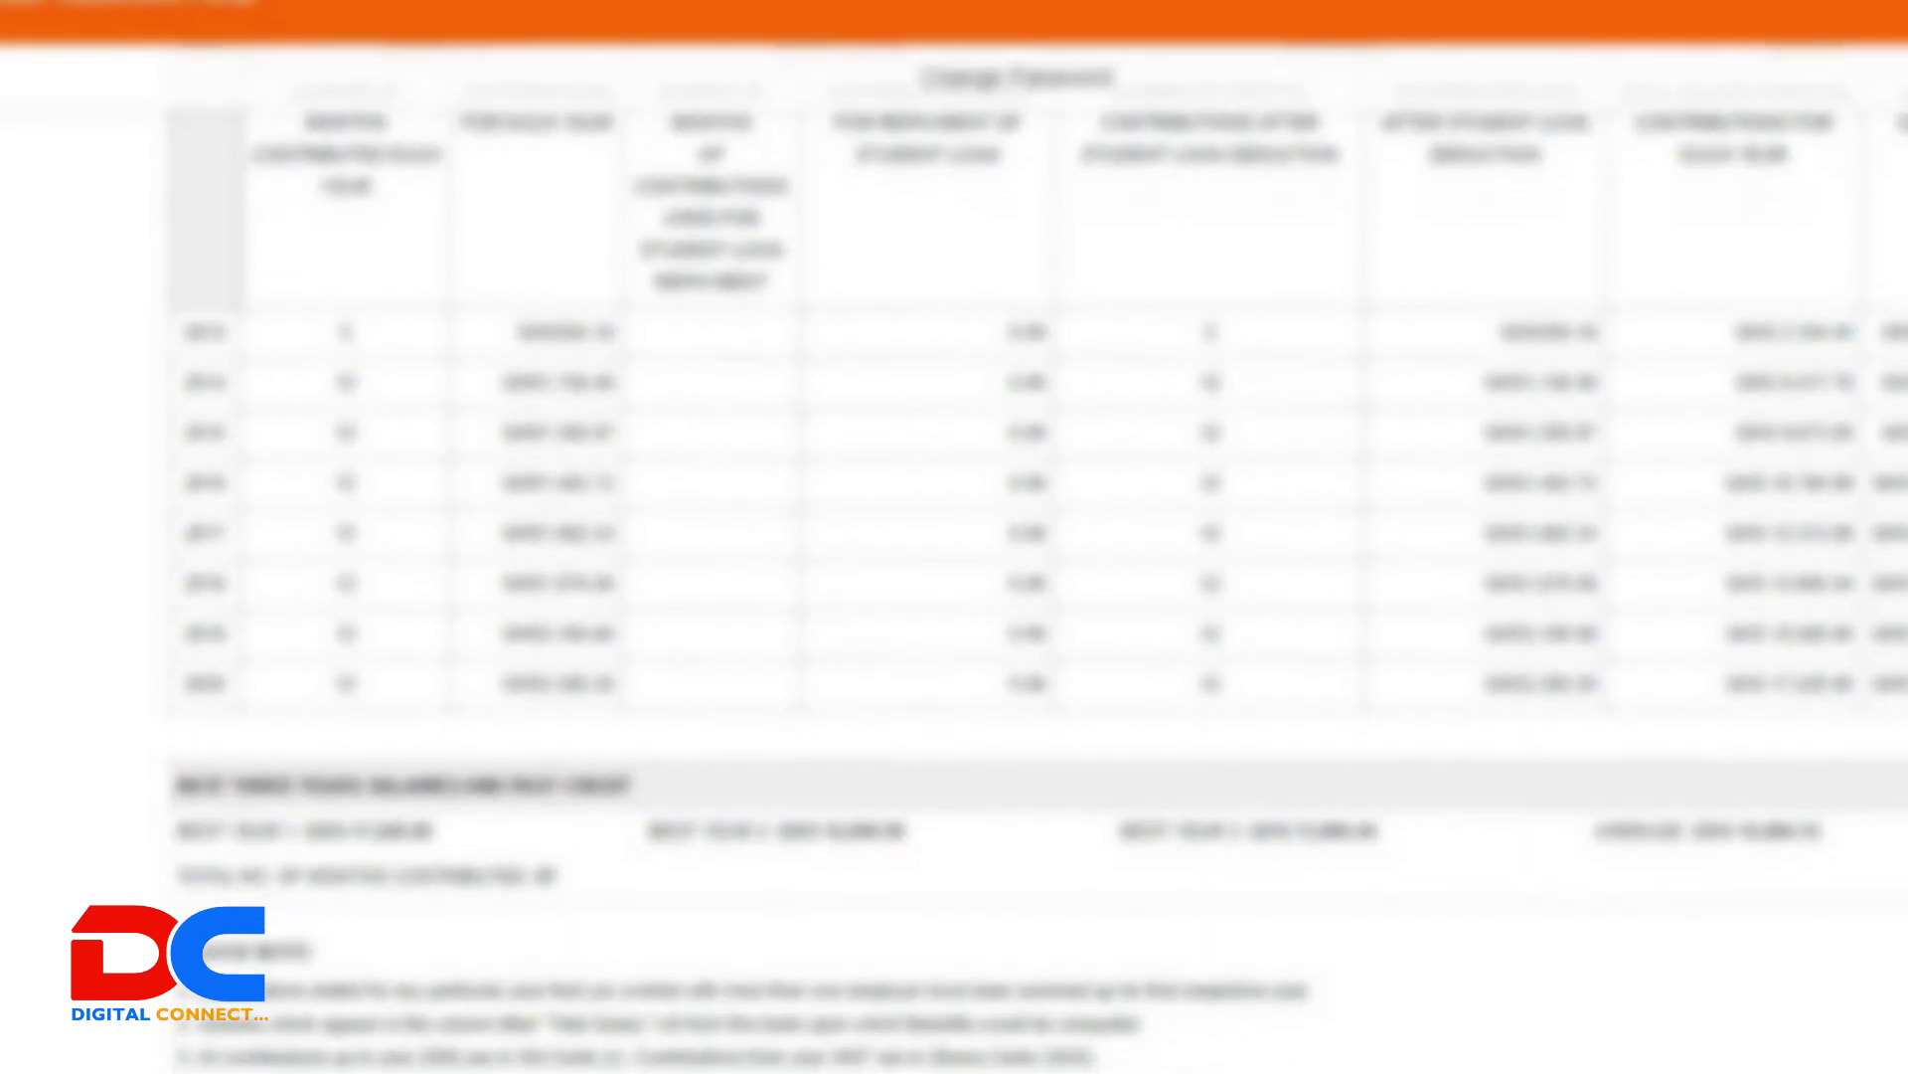
pyautogui.scroll(-1, 1034, 557)
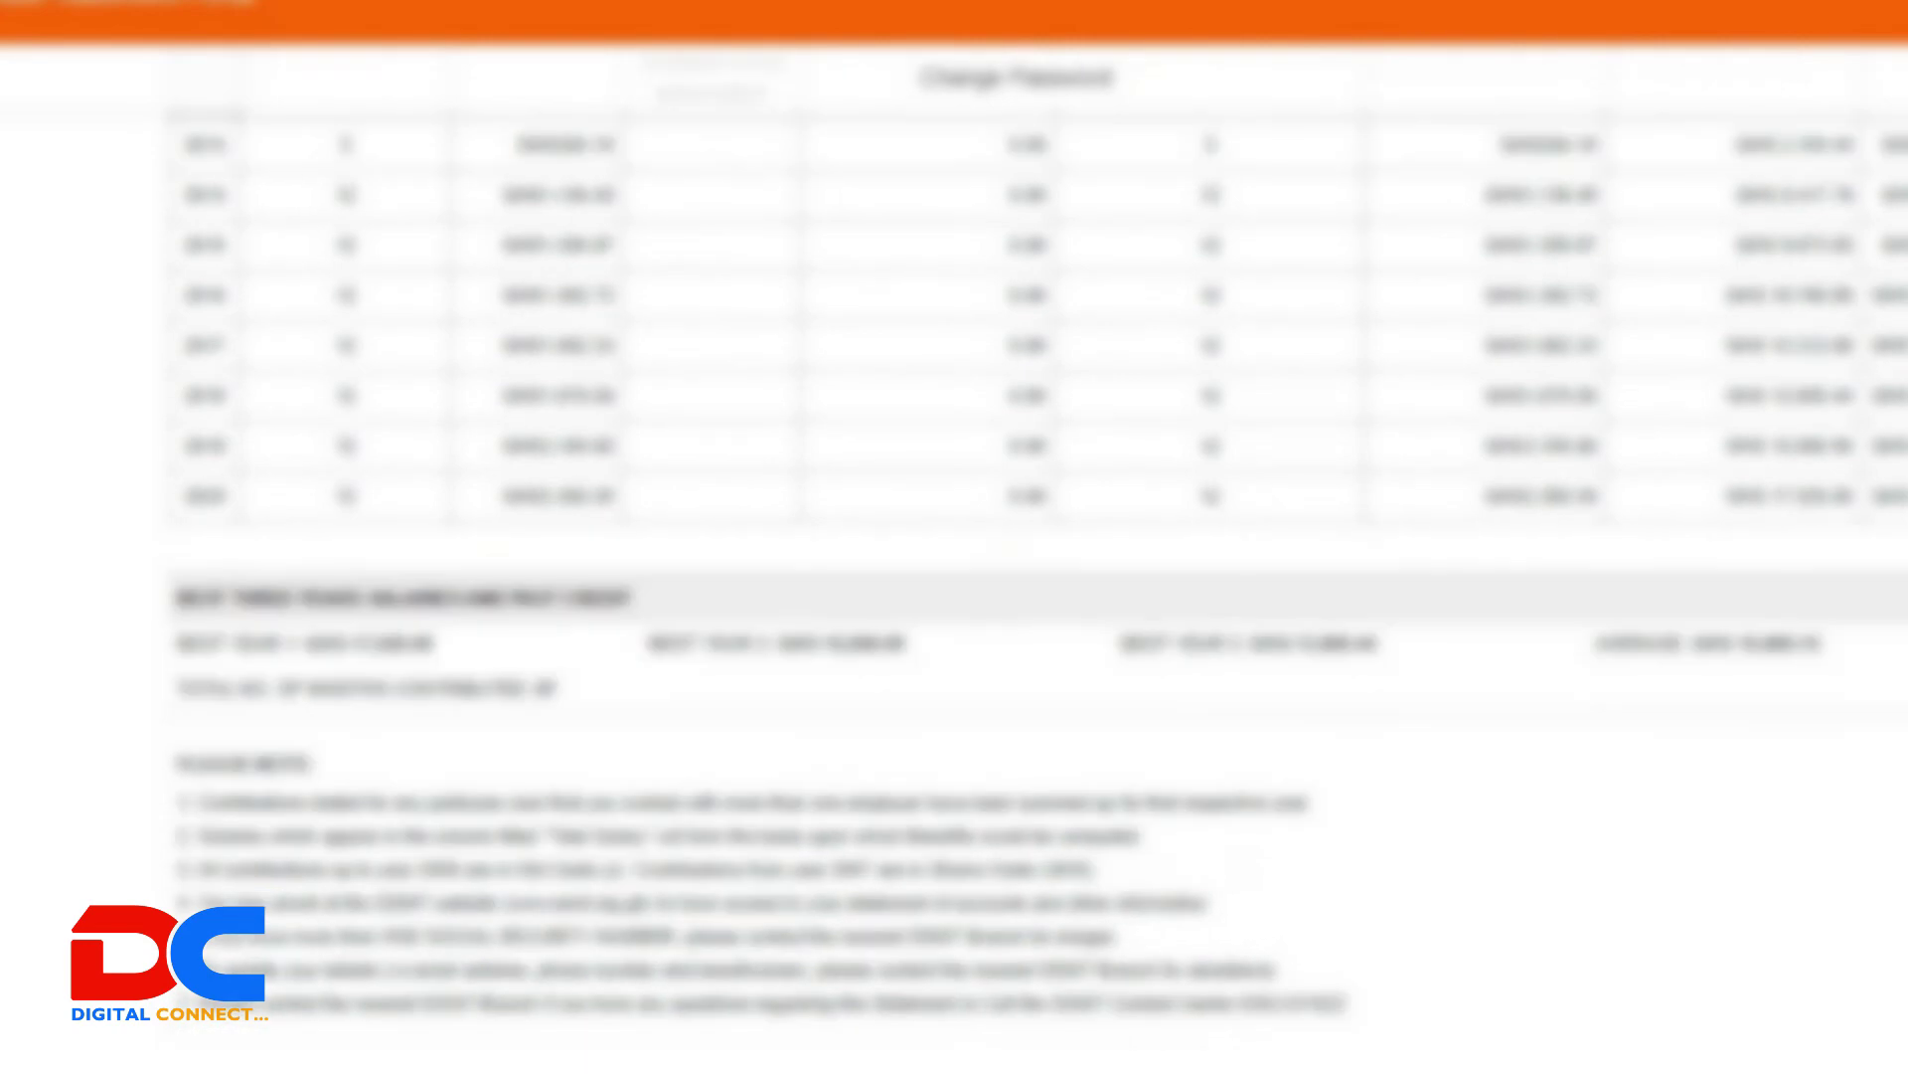
pyautogui.scroll(10, 1033, 556)
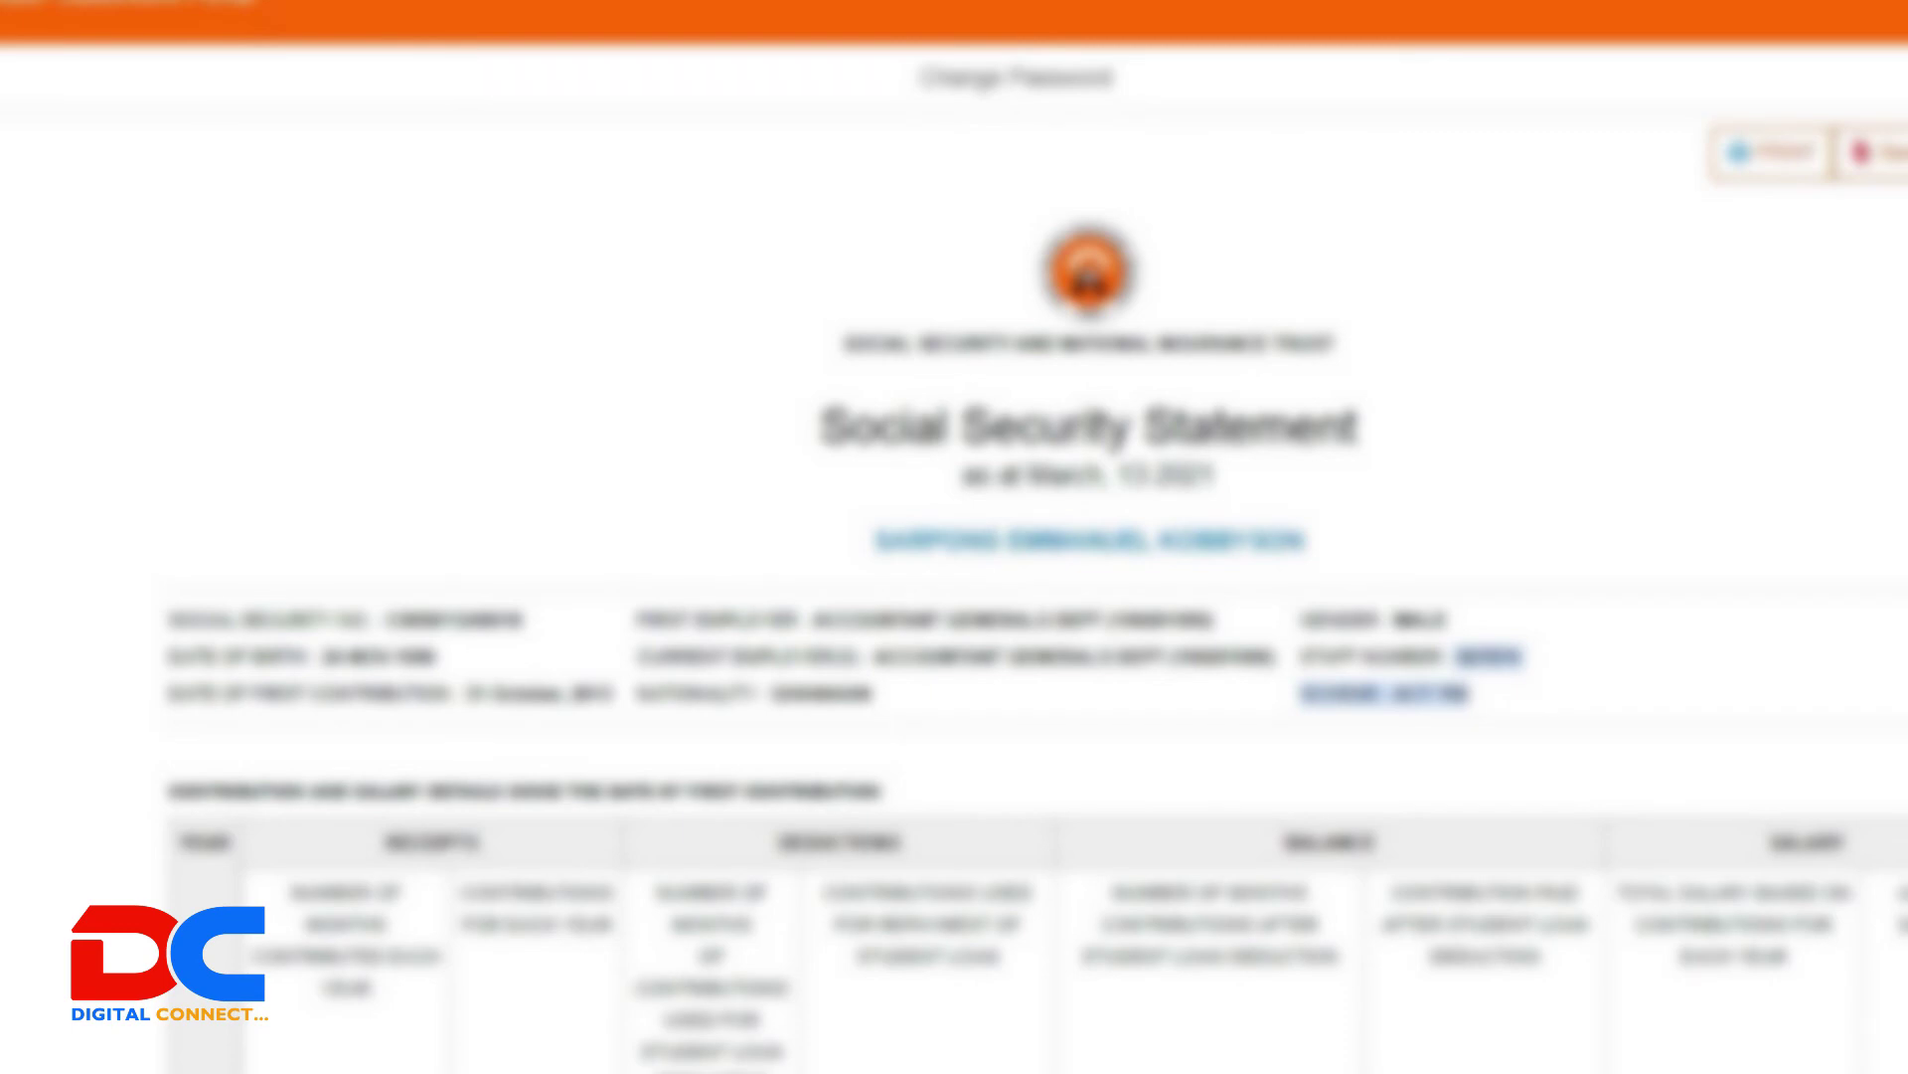
# Step: Scroll down through the contribution statement table and back up to the header
pyautogui.scroll(-7, 1034, 567)
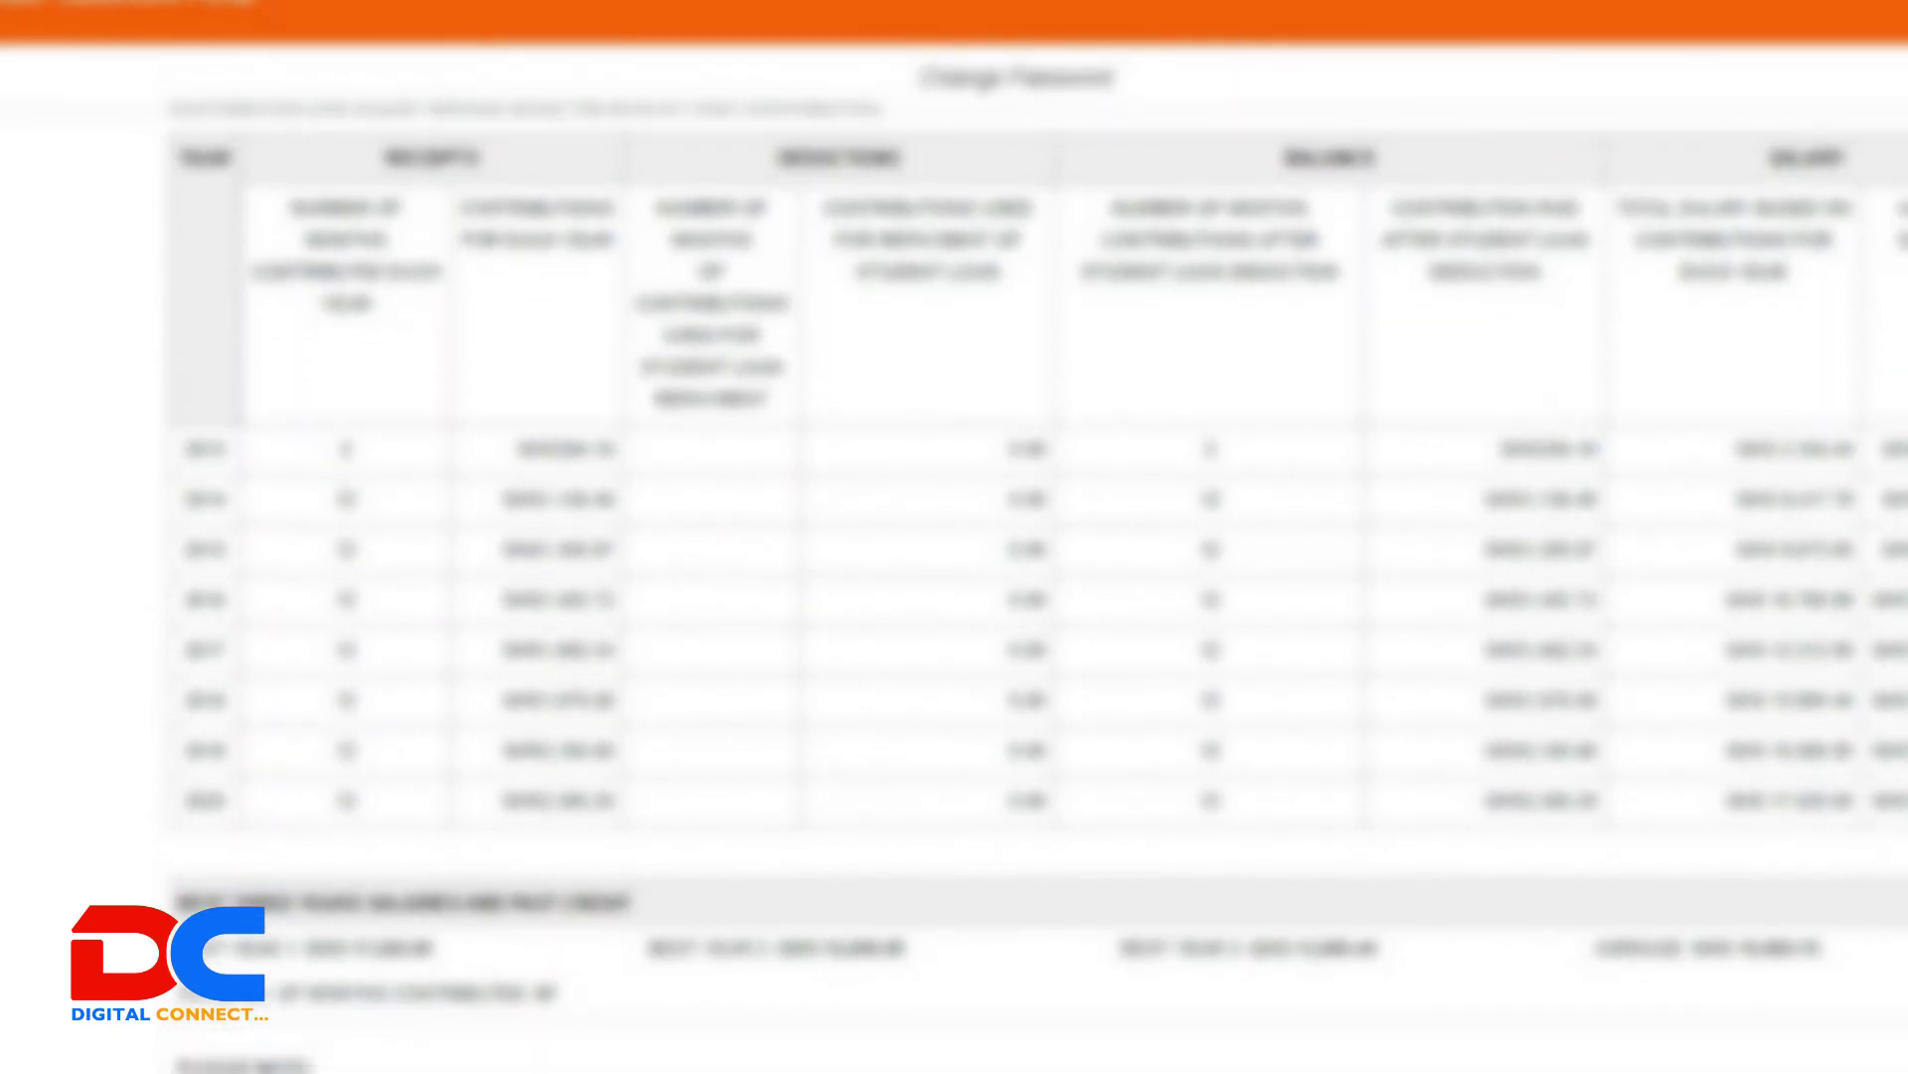
pyautogui.scroll(-4, 1034, 567)
pyautogui.scroll(9, 1033, 567)
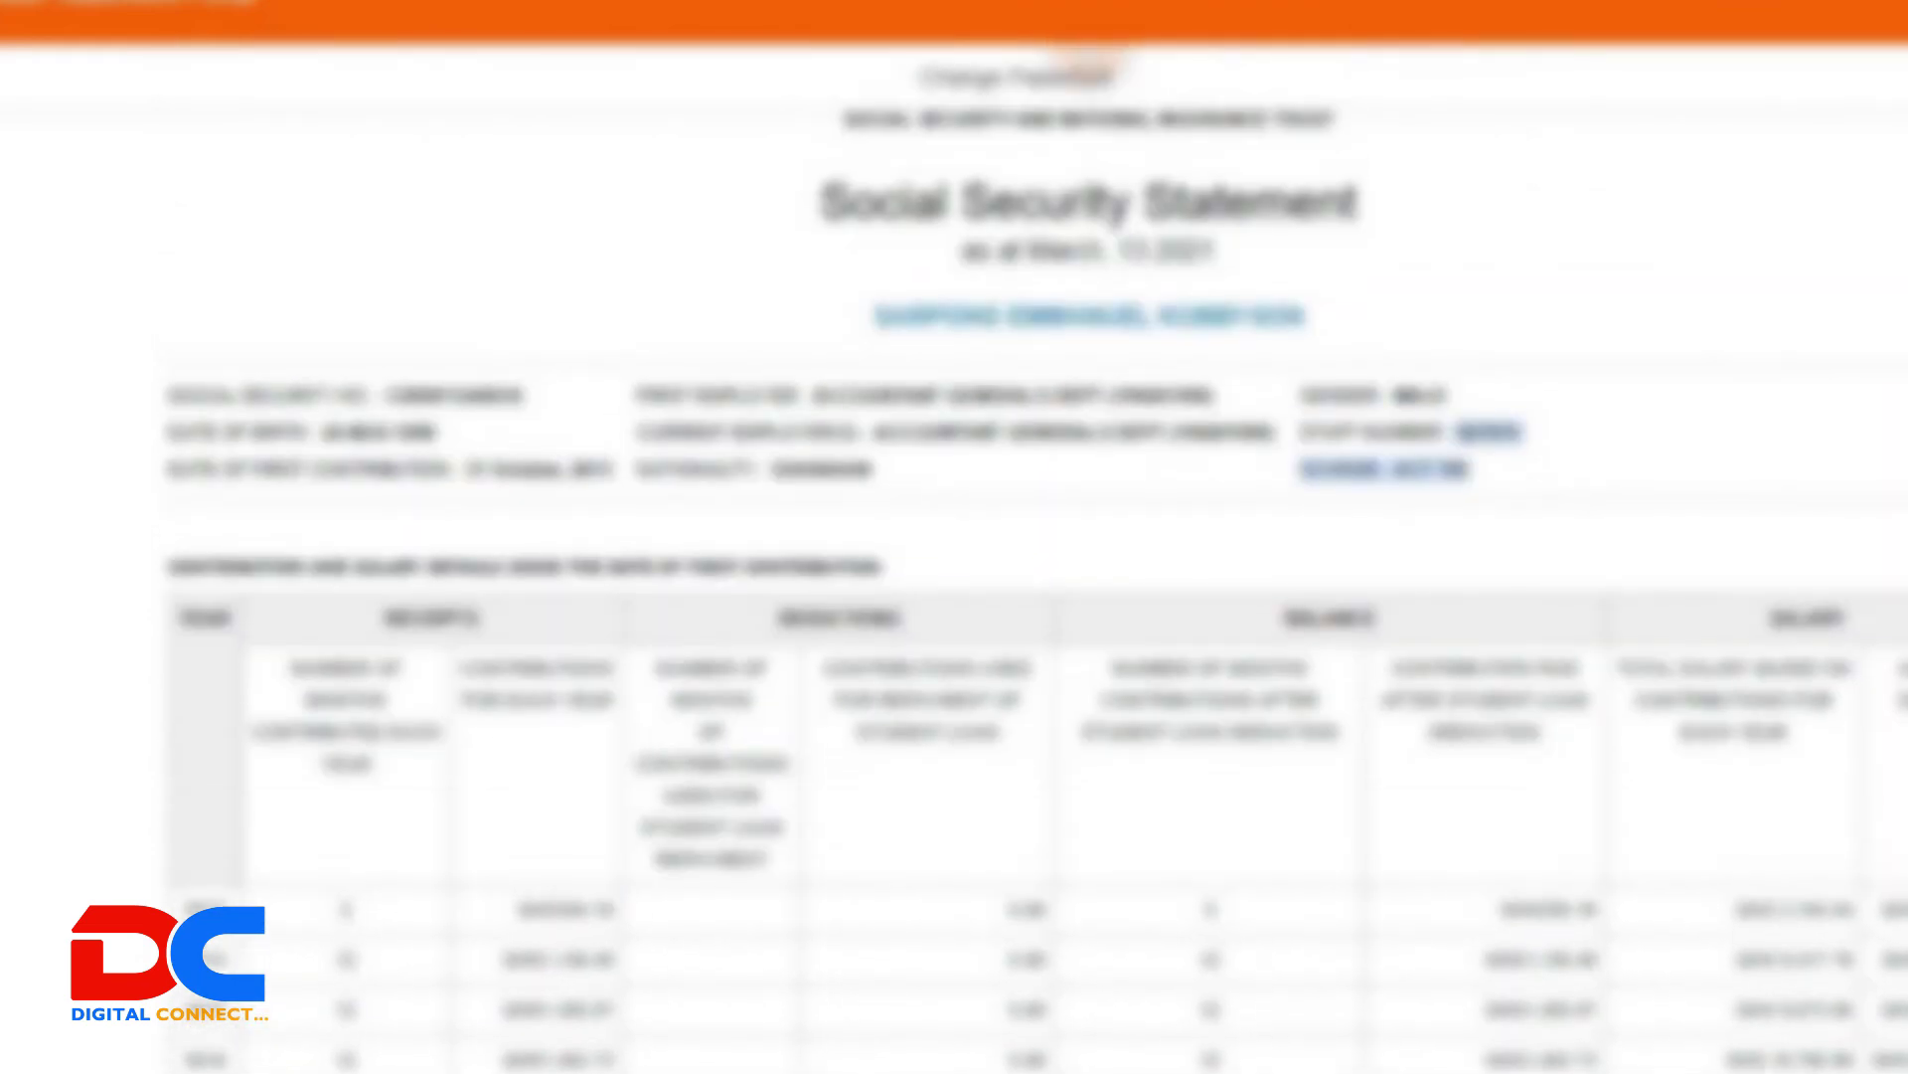
pyautogui.scroll(-6, 1034, 567)
pyautogui.scroll(4, 1034, 567)
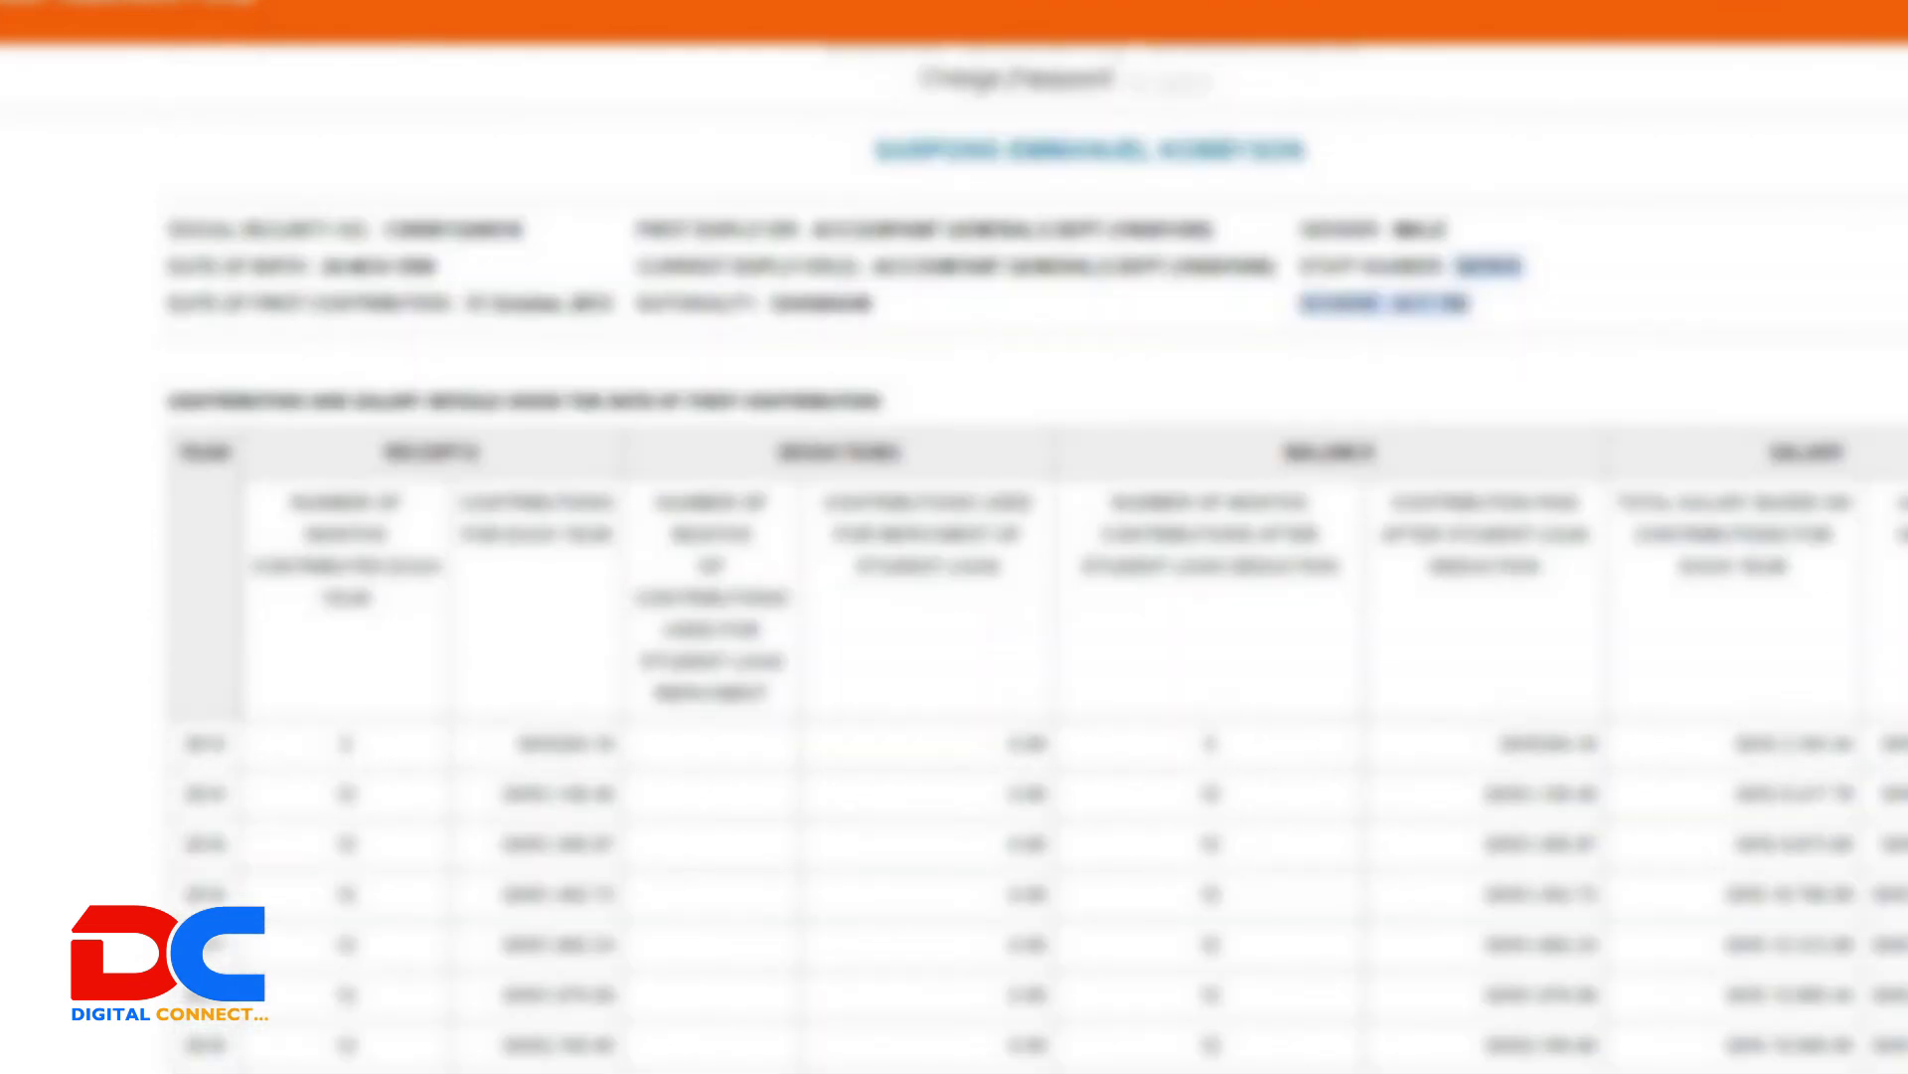
pyautogui.scroll(1, 1034, 566)
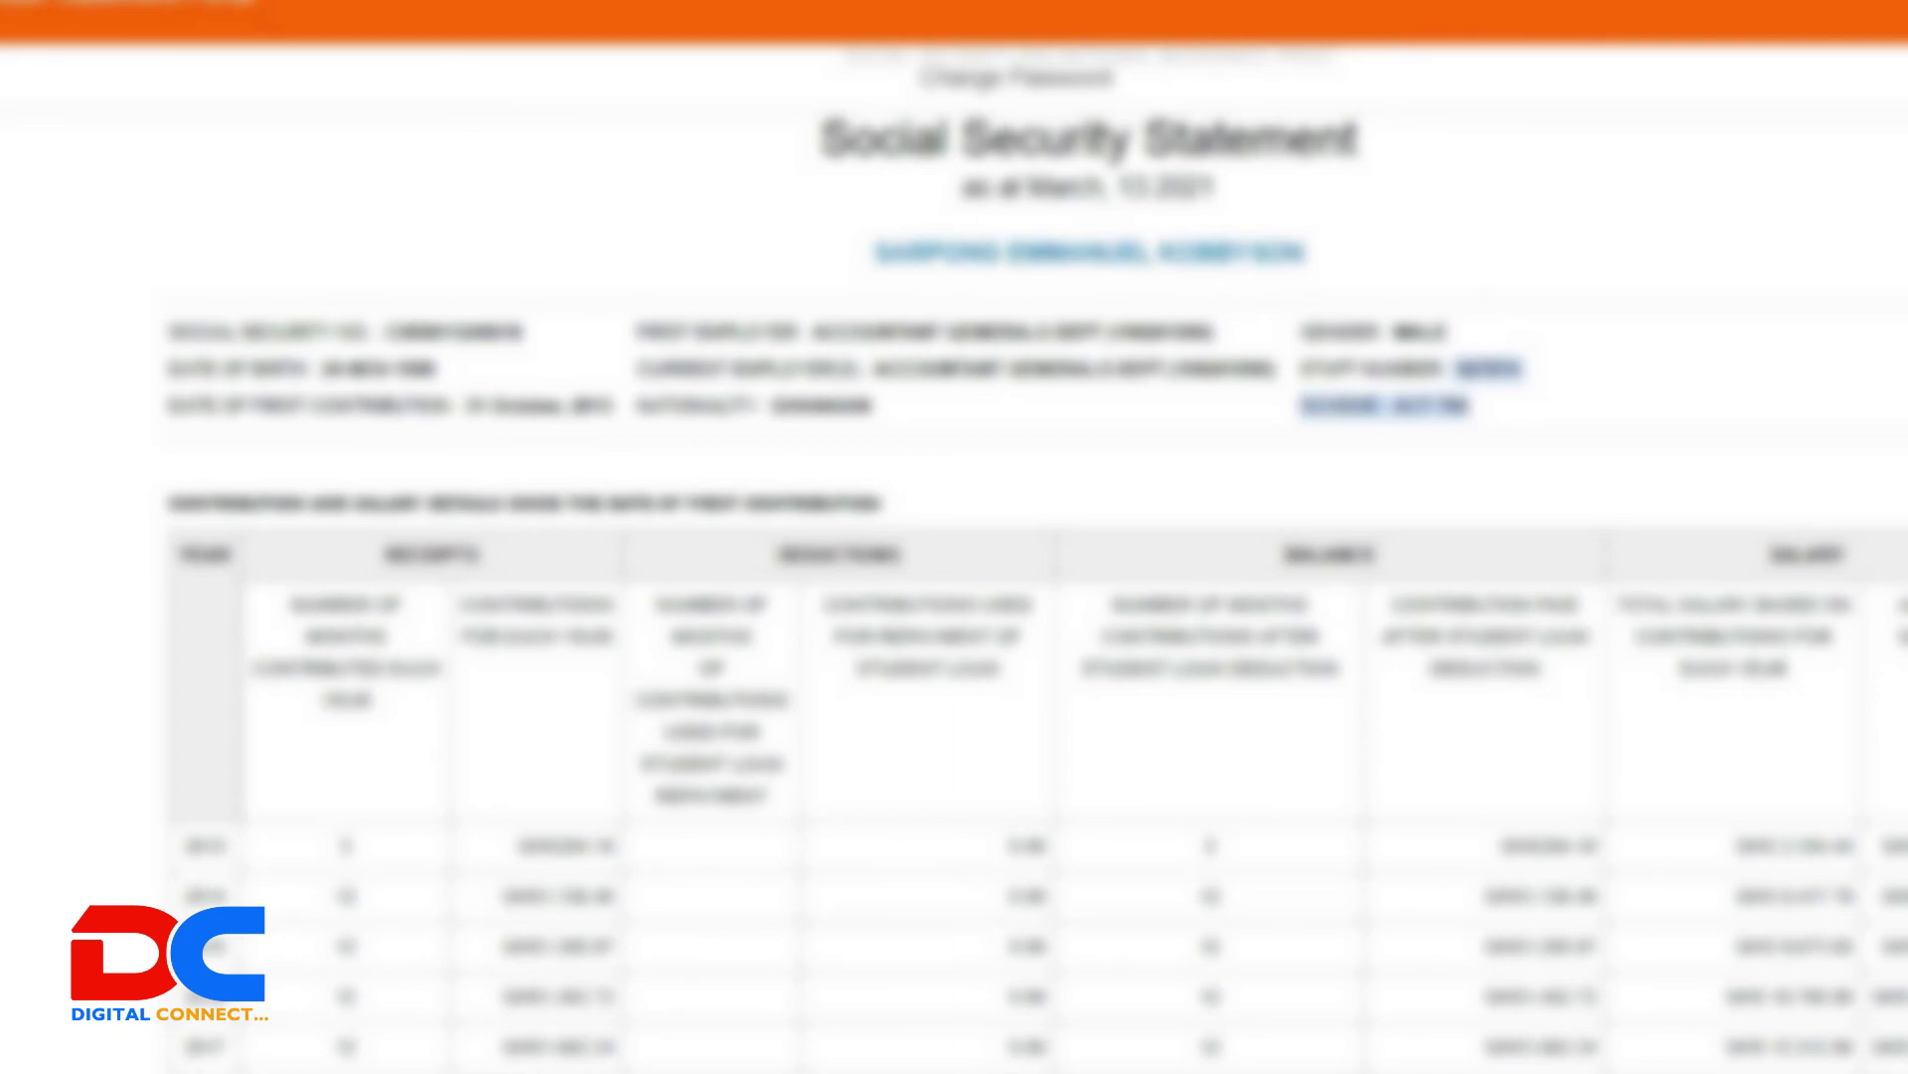
pyautogui.scroll(-4, 1034, 557)
pyautogui.scroll(-1, 1034, 556)
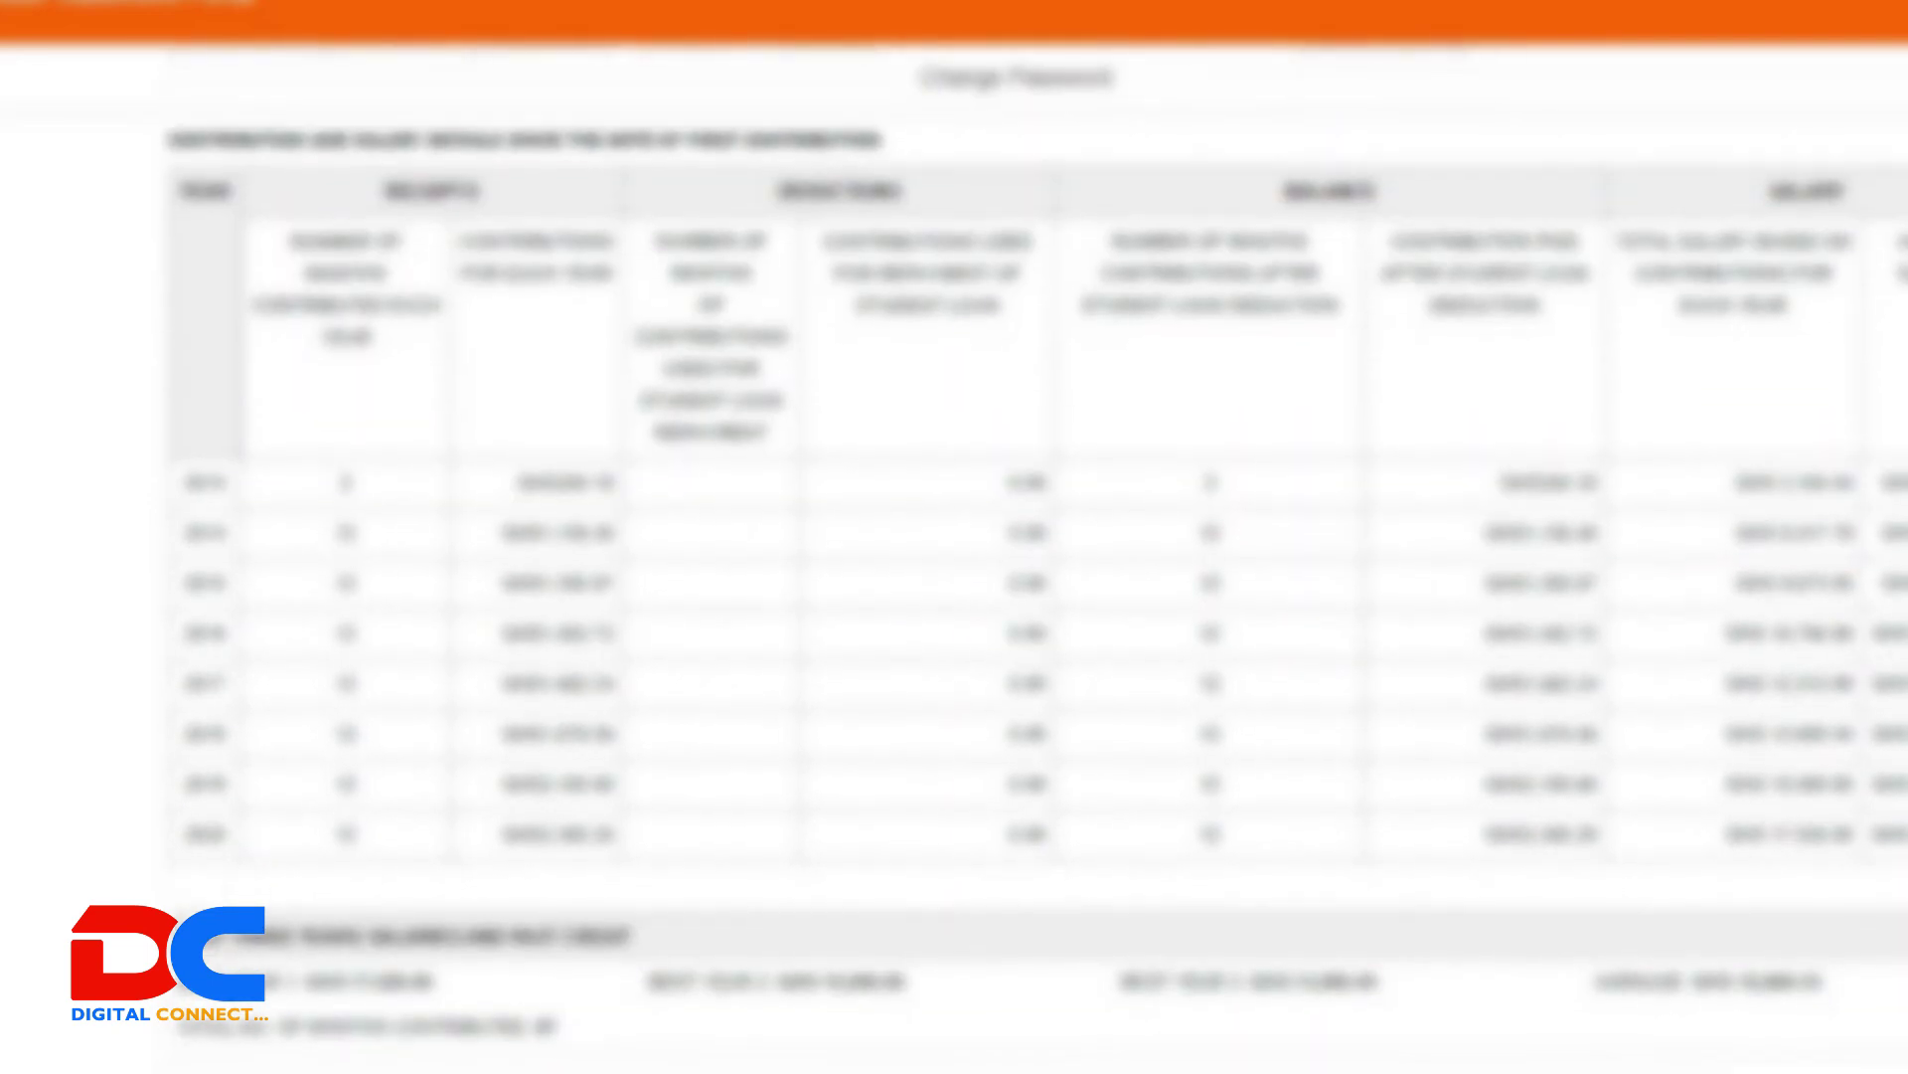
pyautogui.scroll(5, 1034, 557)
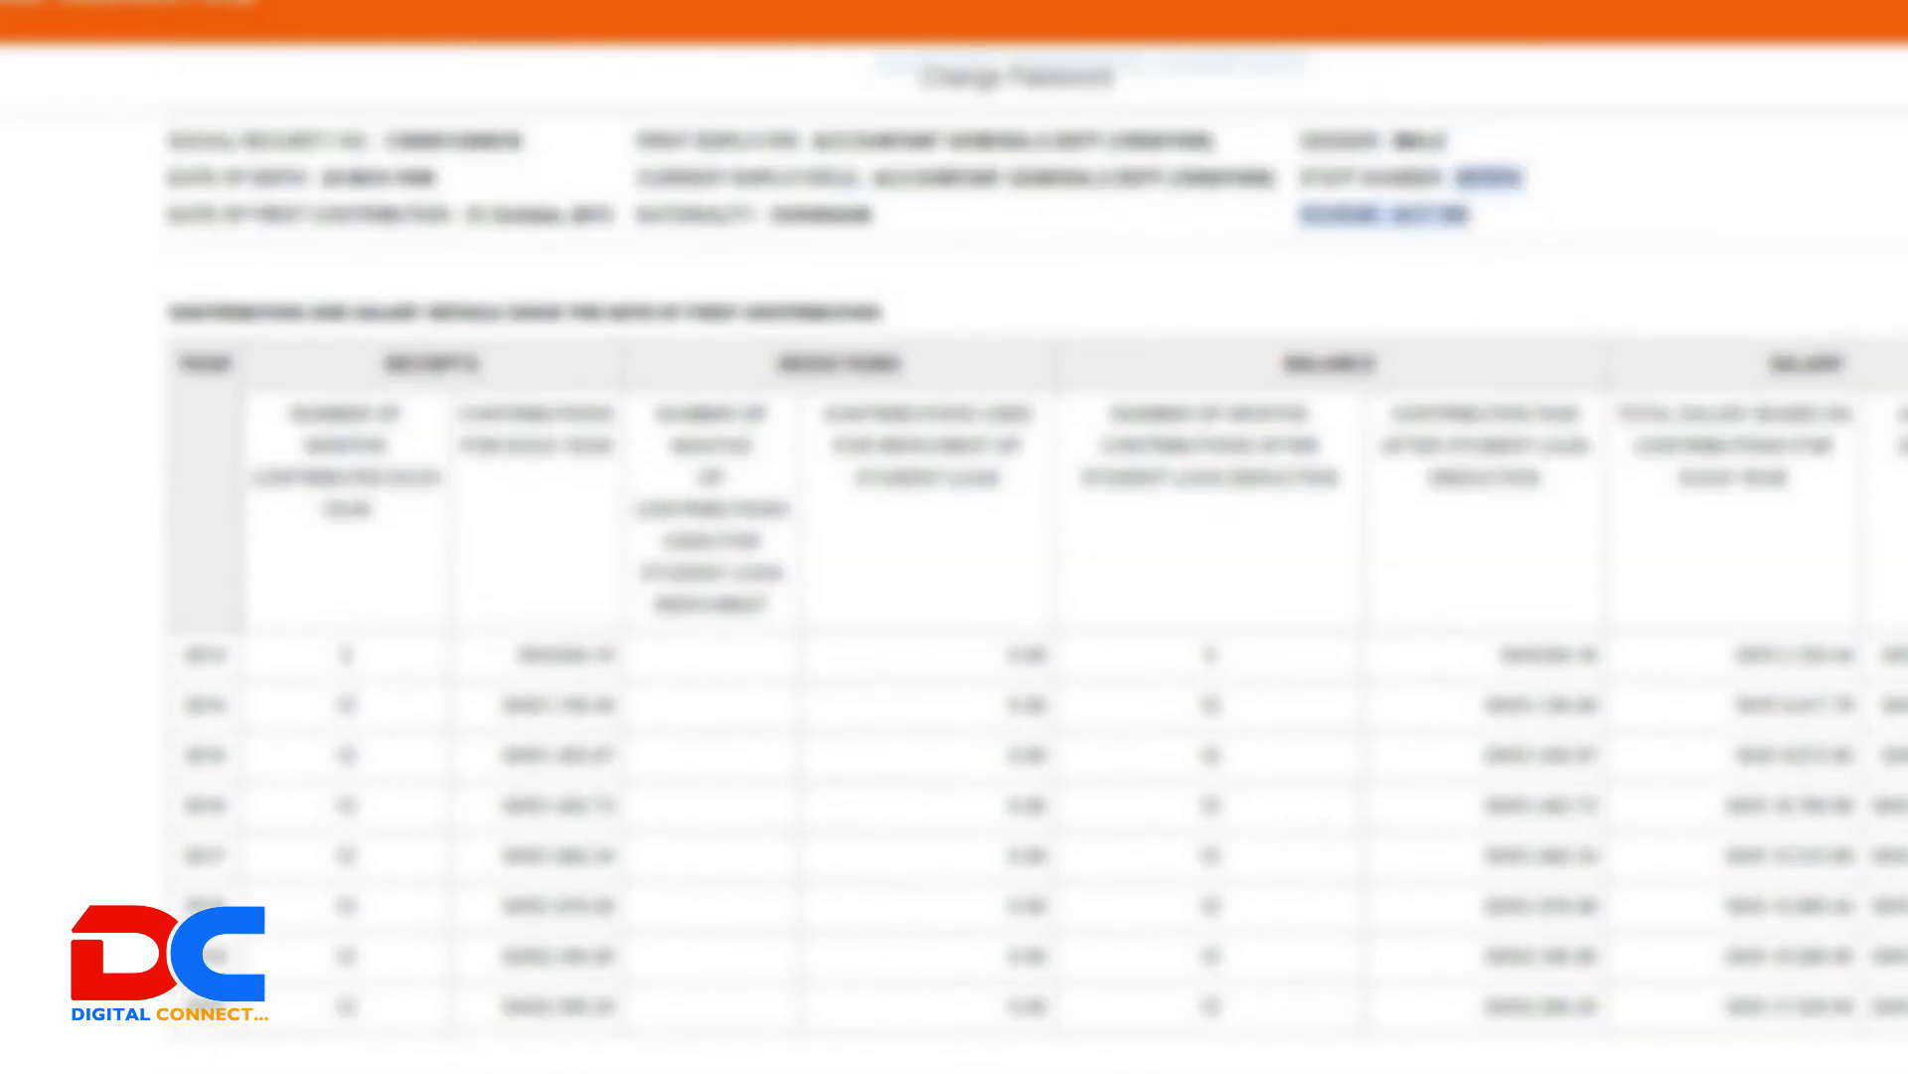
pyautogui.scroll(2, 1034, 557)
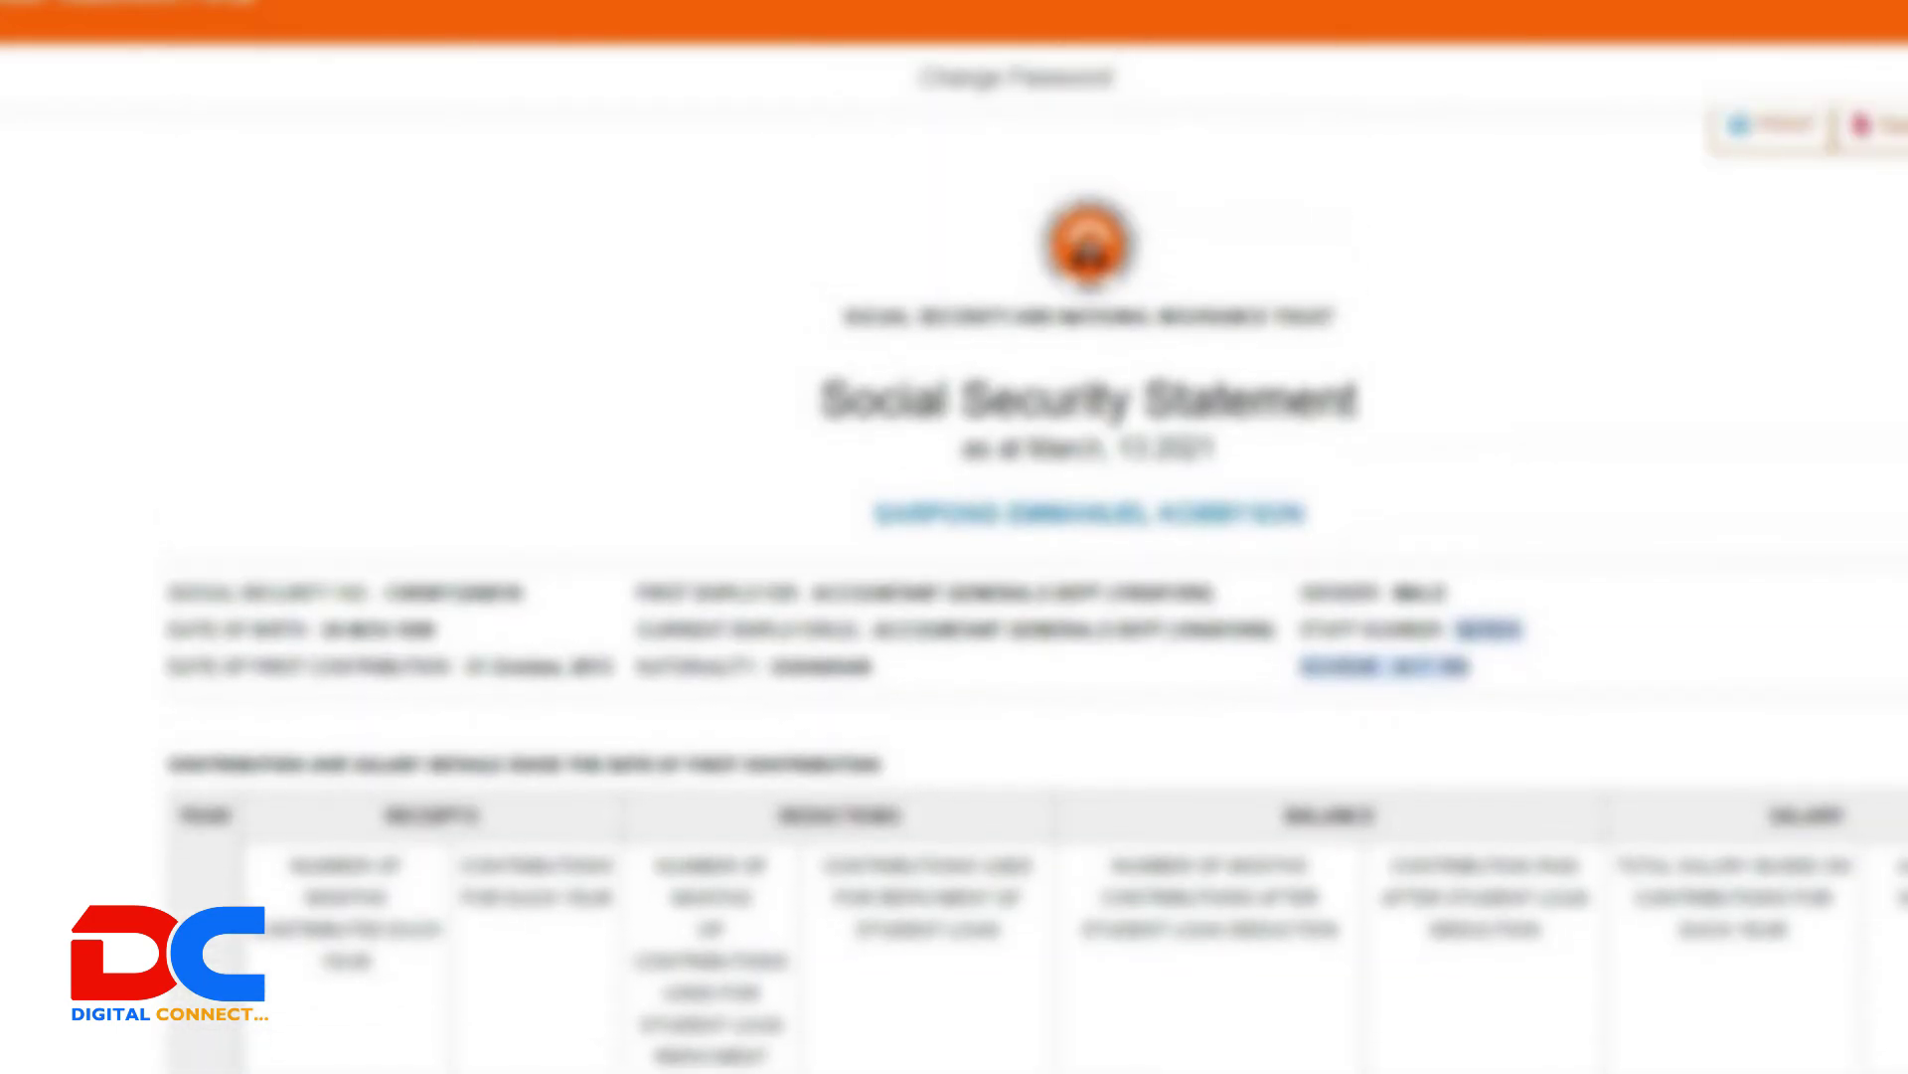
pyautogui.scroll(1, 1034, 557)
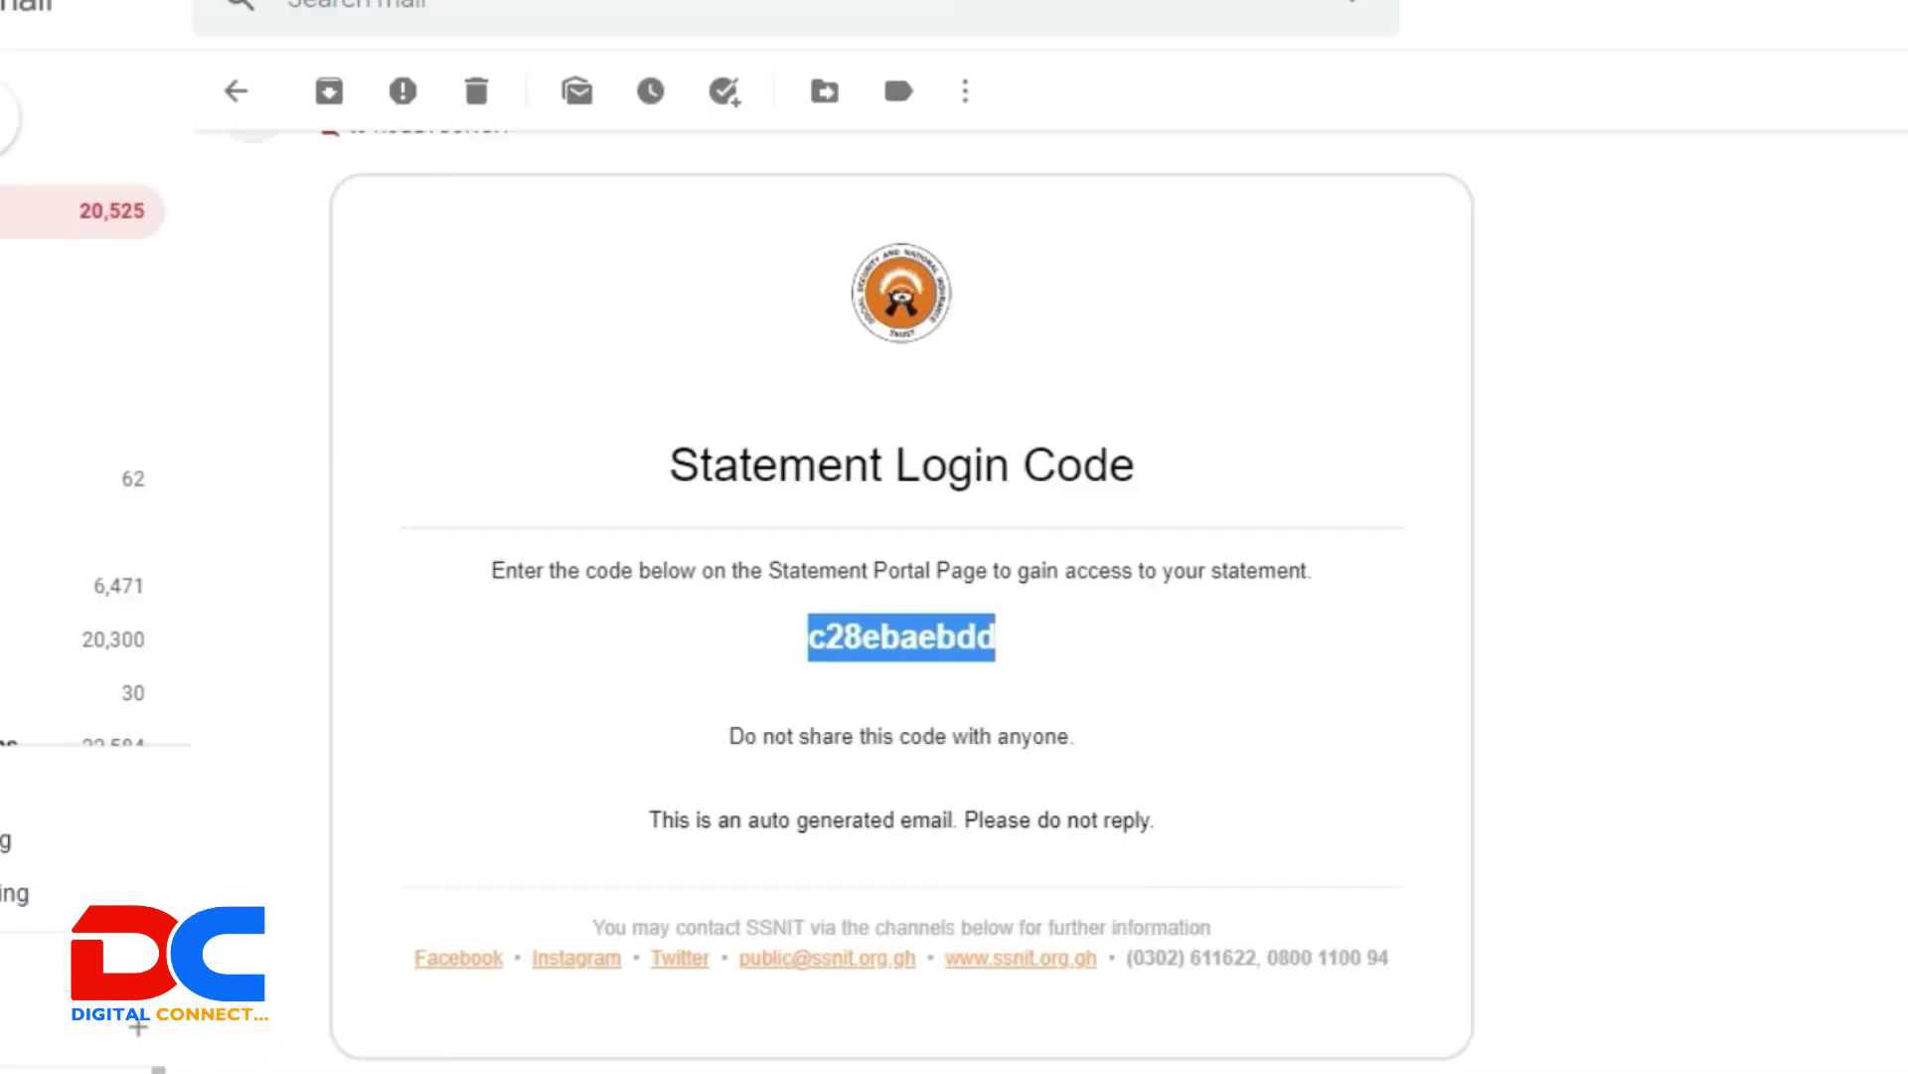
# Step: Double-click the orange login code in the Statement Login Code email to select it
pyautogui.click(1056, 652)
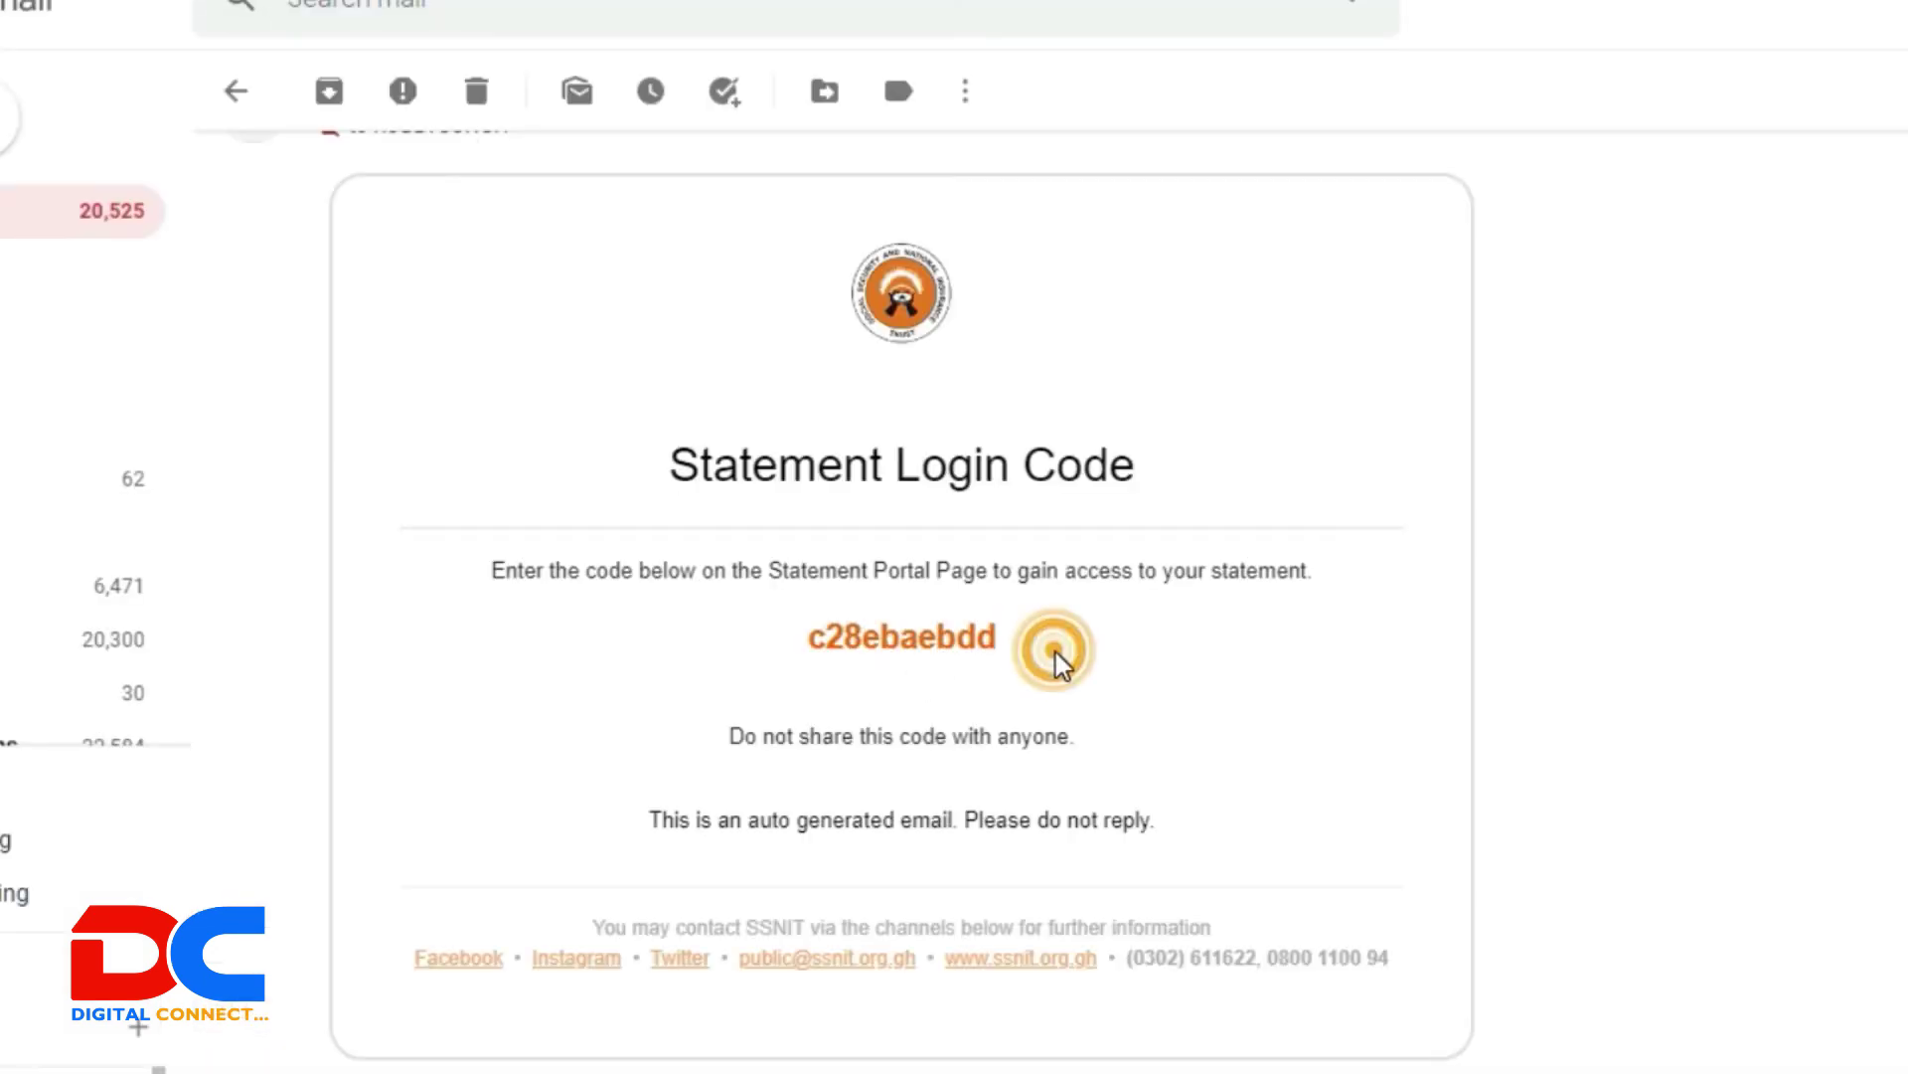
pyautogui.doubleClick(1011, 636)
pyautogui.click(1169, 644)
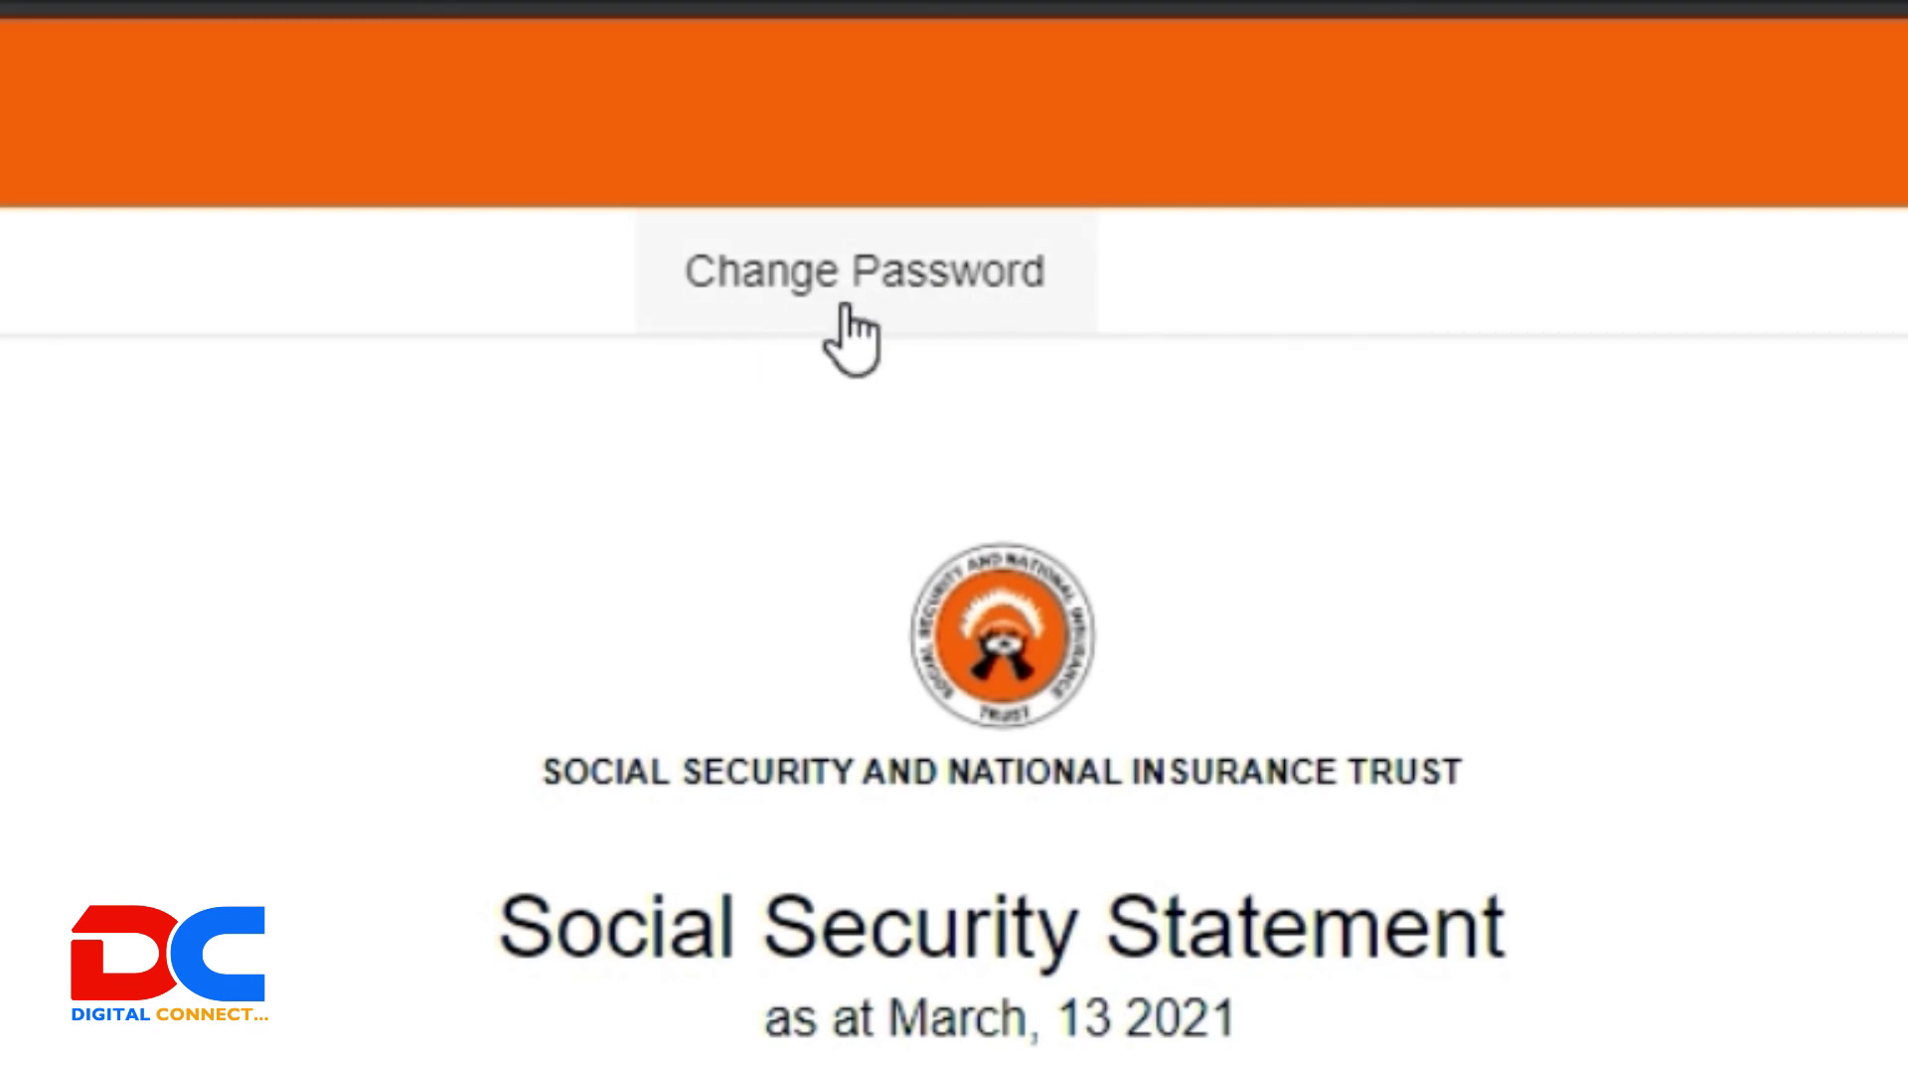
# Step: Open the Change Password form and paste the emailed login code as the Current Password
pyautogui.click(781, 303)
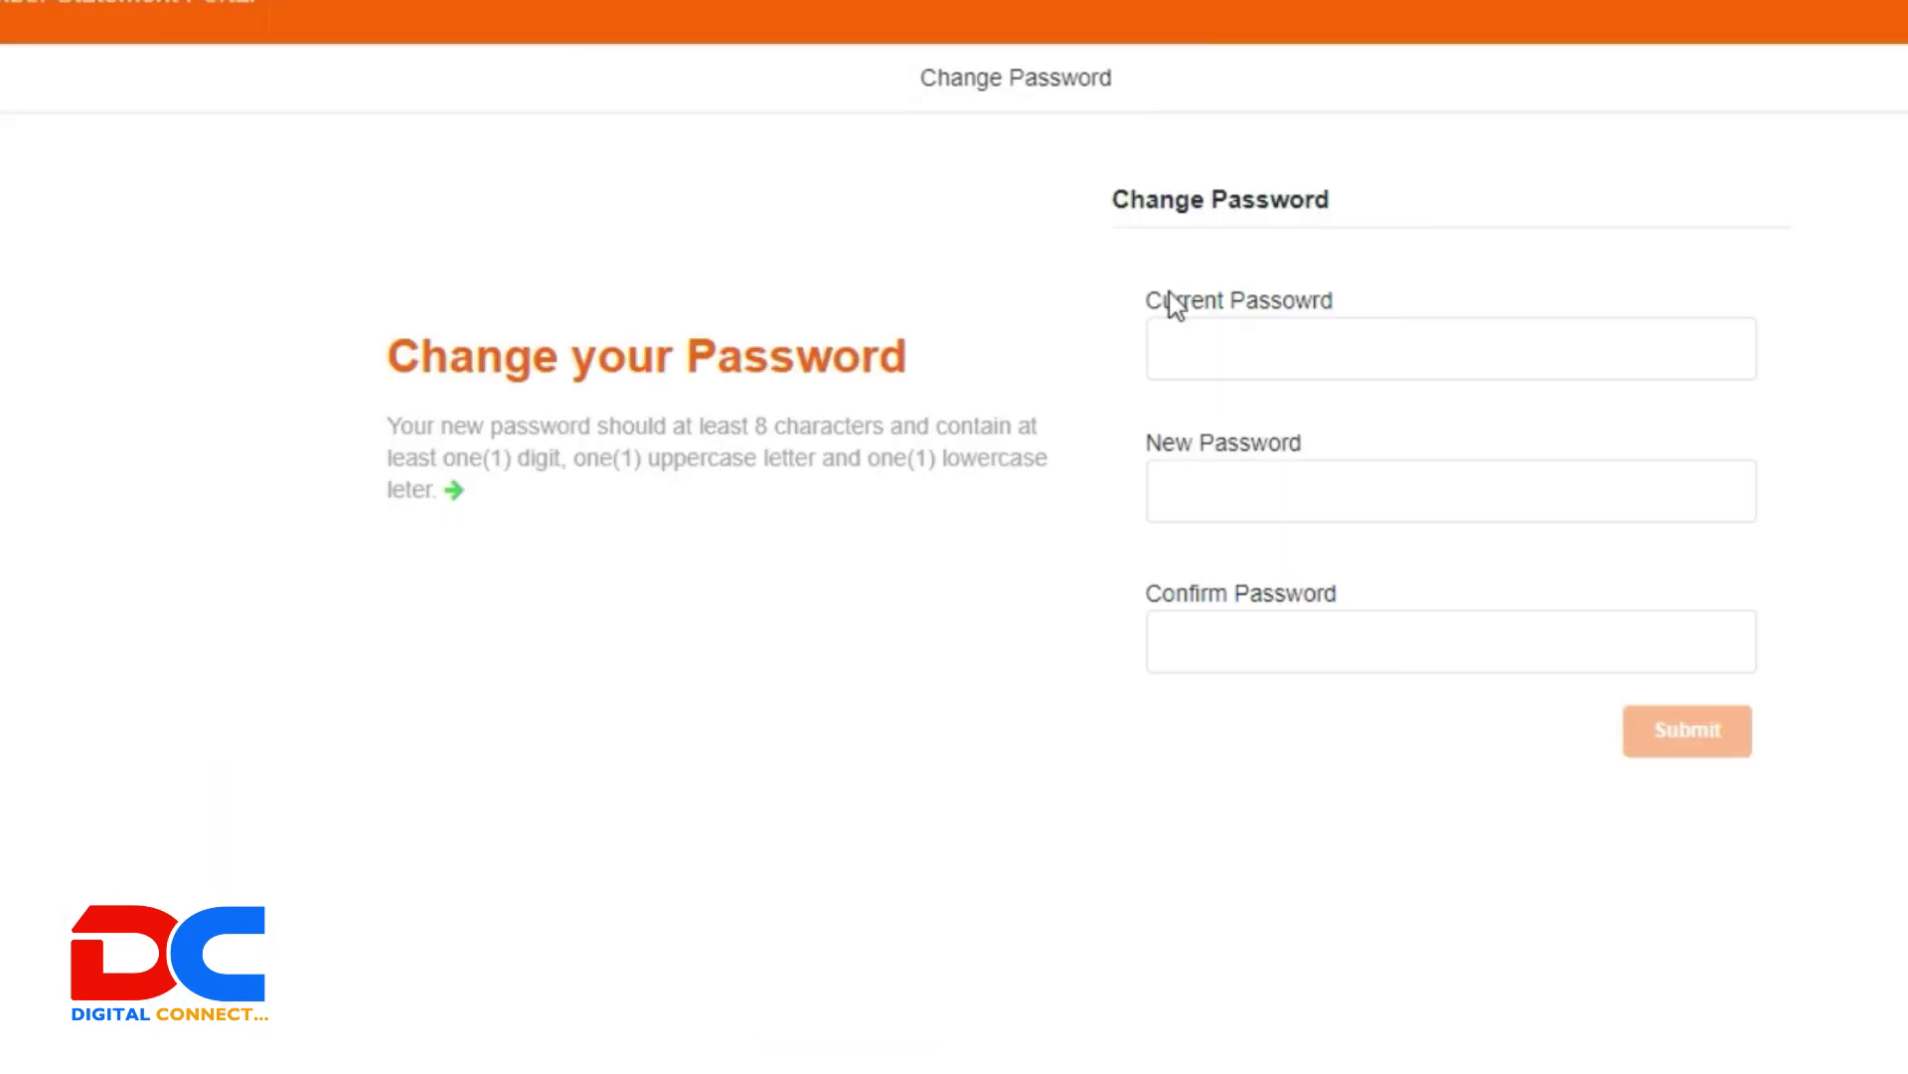
pyautogui.click(1197, 342)
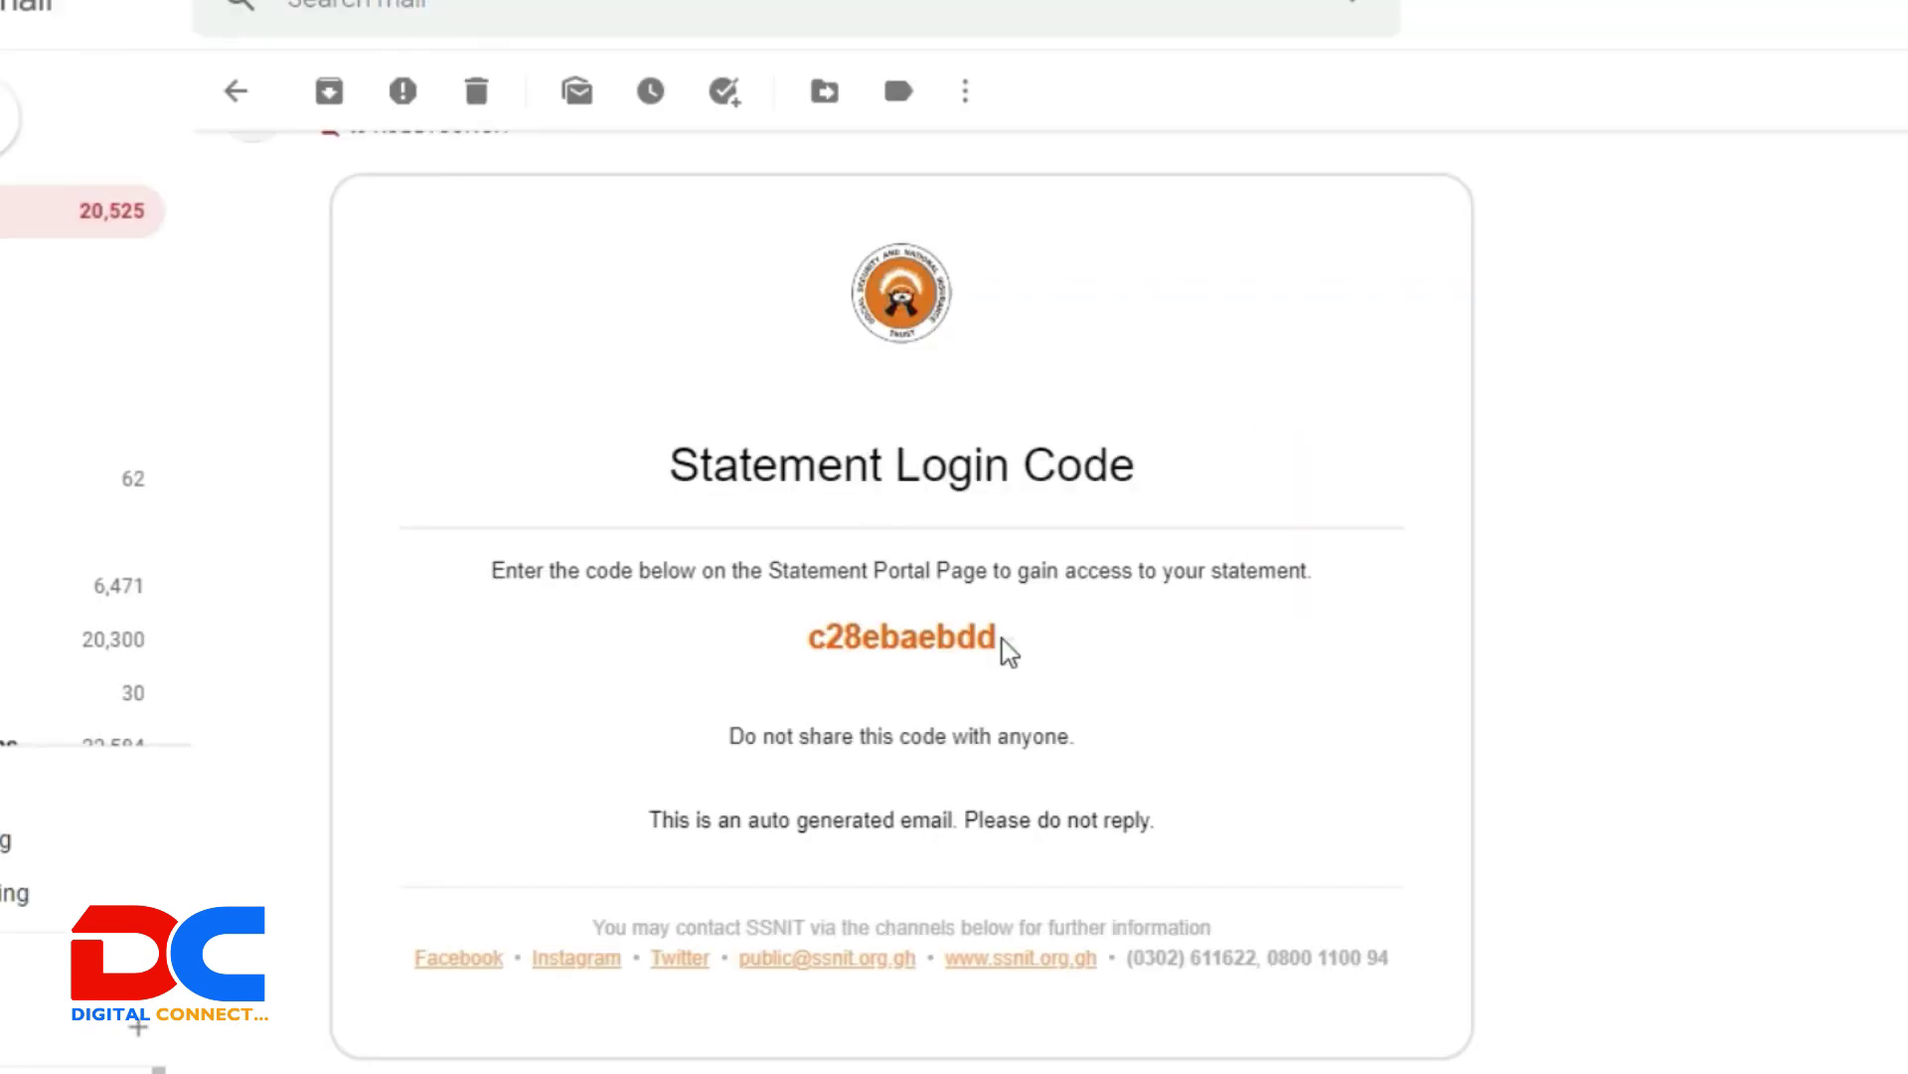
pyautogui.moveTo(999, 638); pyautogui.dragTo(769, 637)
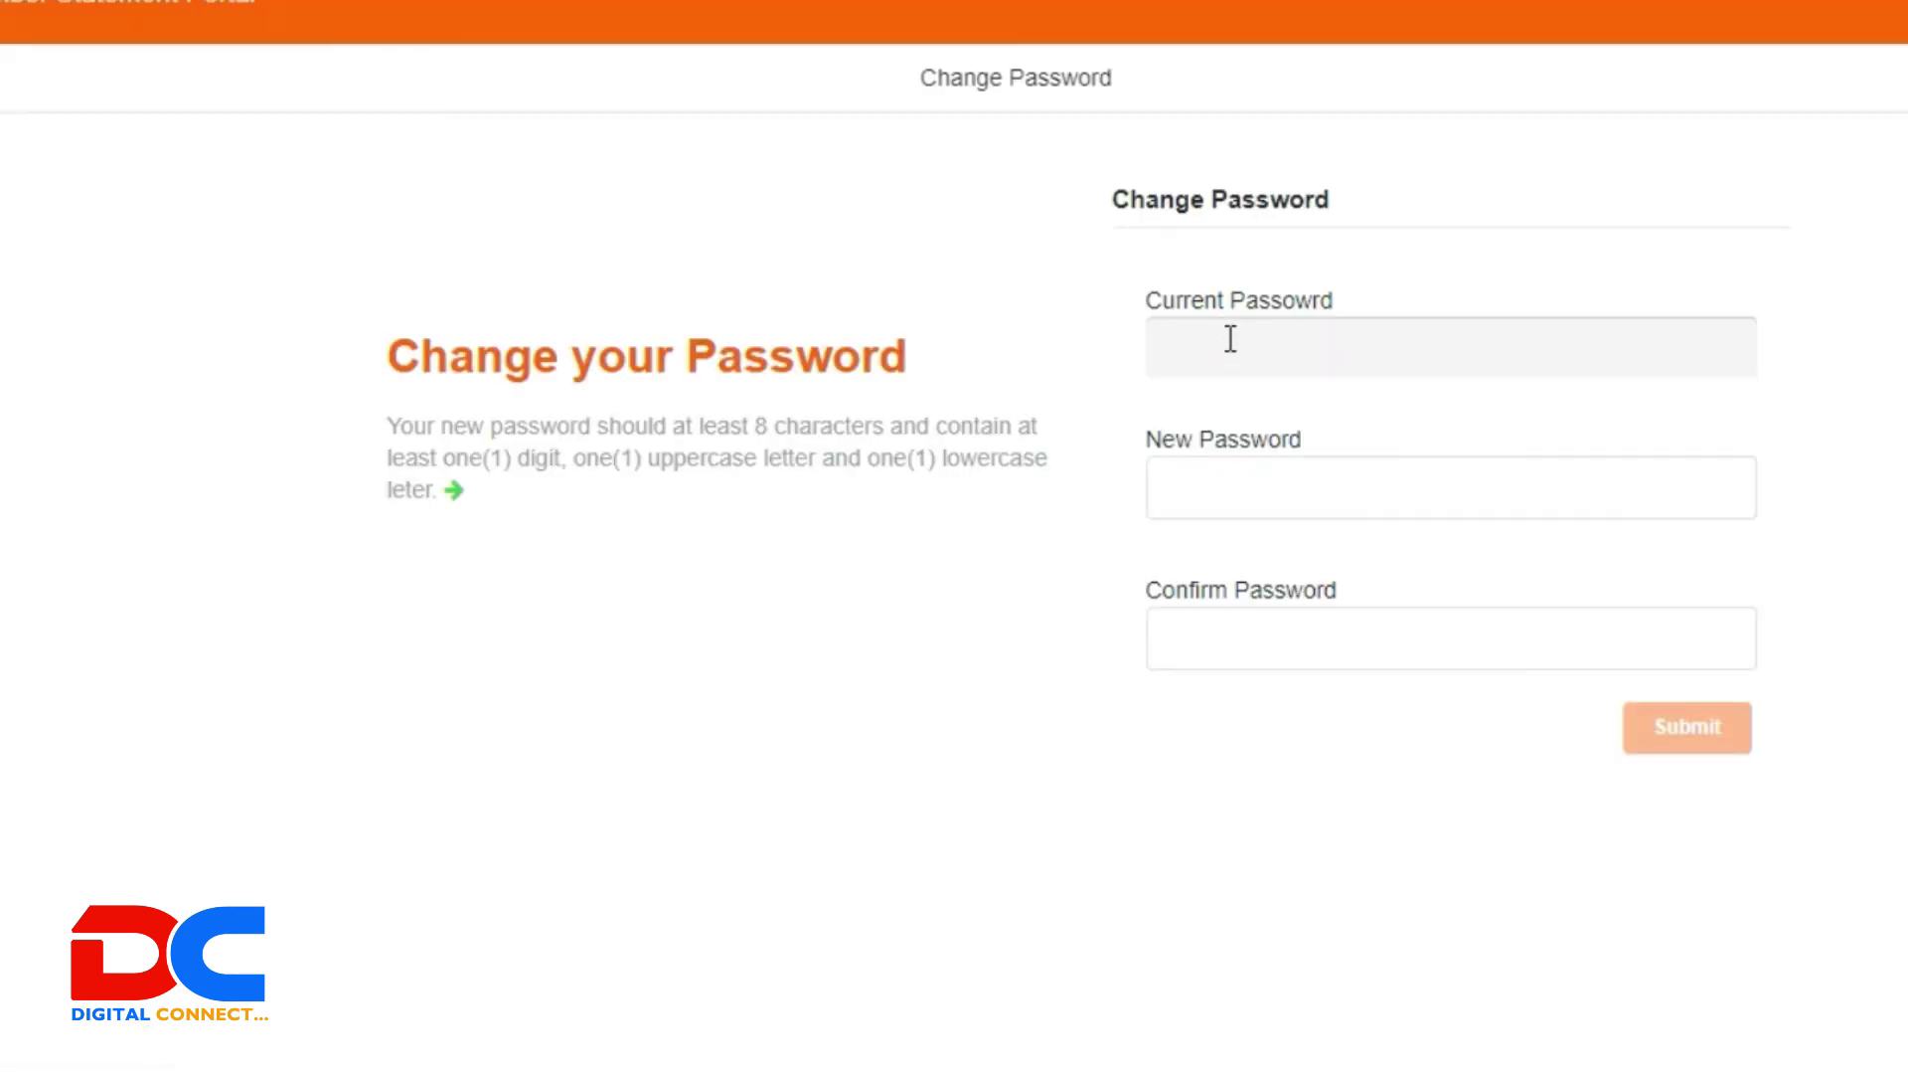
pyautogui.click(1228, 347)
pyautogui.hotkey('ctrl', 'v')
# Step: Paste the new password into both new-password fields, submit, and acknowledge the success message
pyautogui.click(1256, 521)
pyautogui.click(1234, 503)
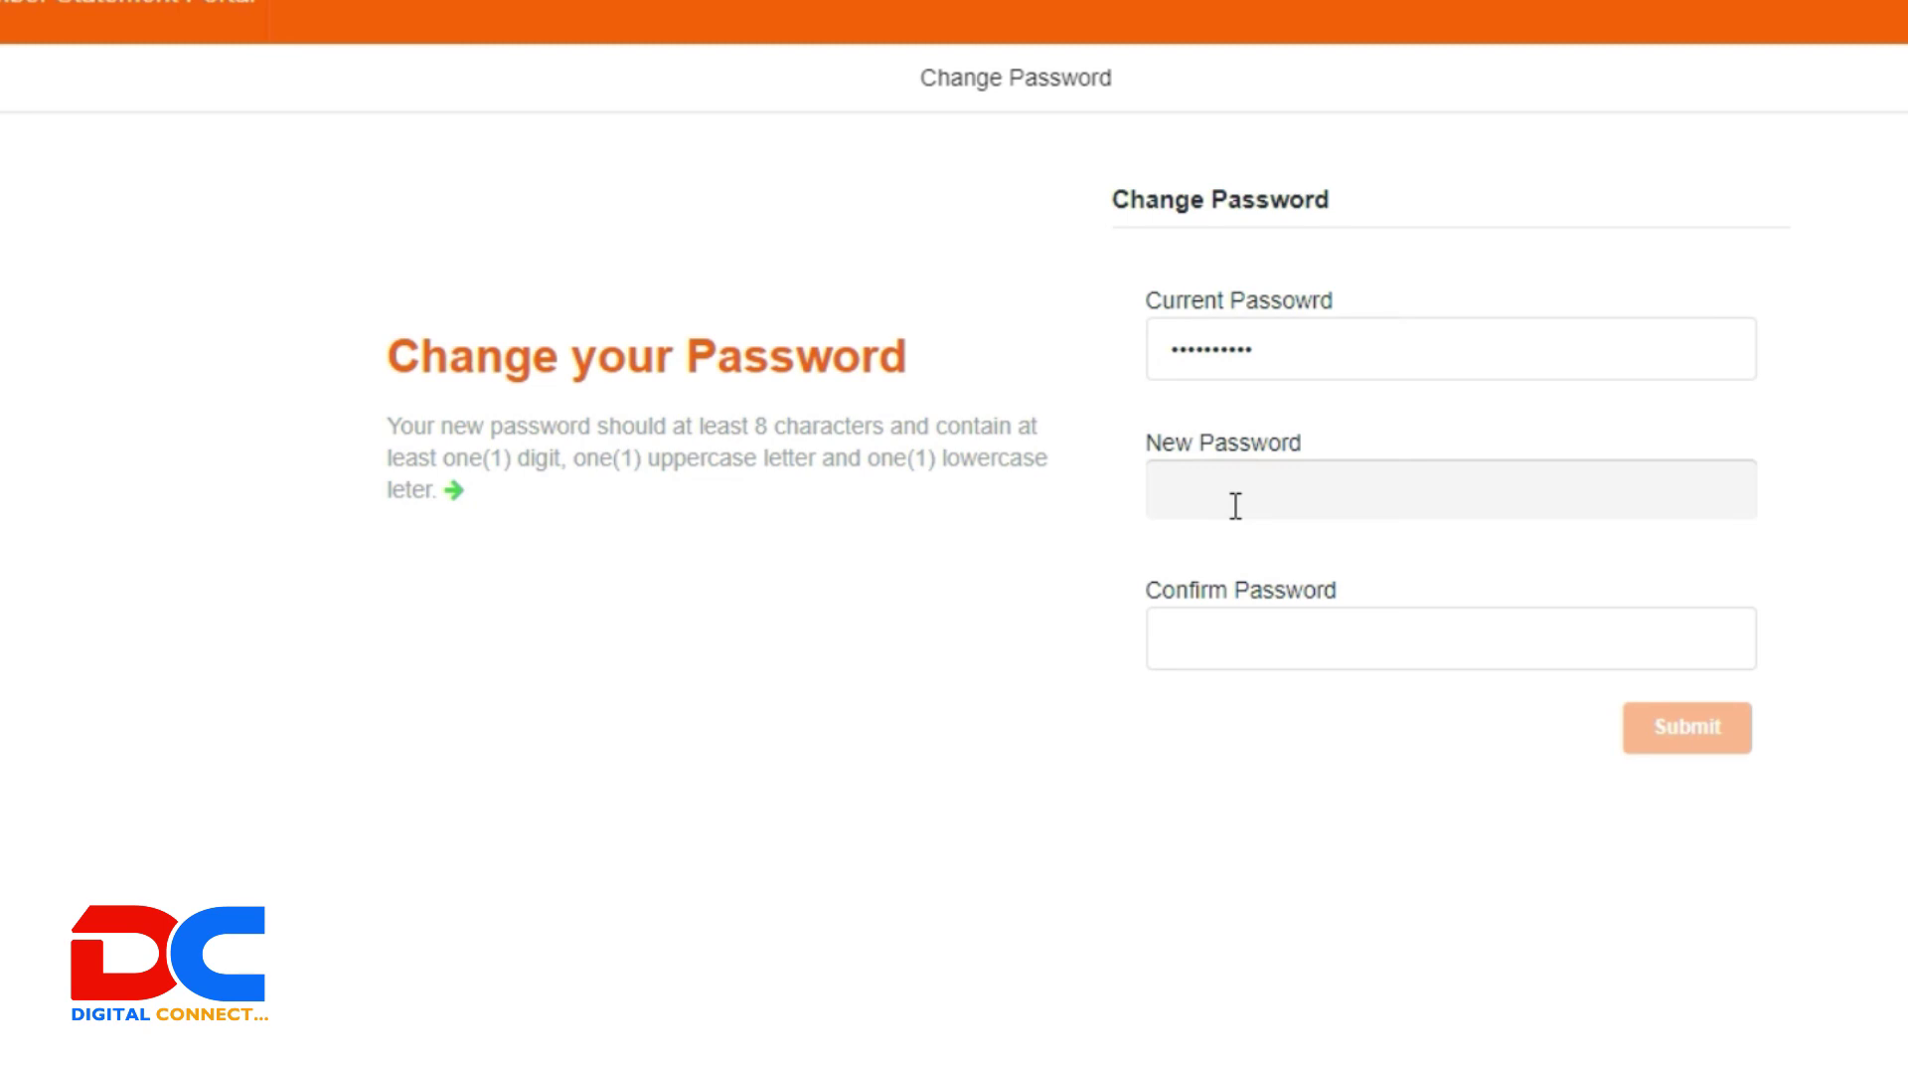
pyautogui.hotkey('ctrl', 'v')
pyautogui.click(1308, 654)
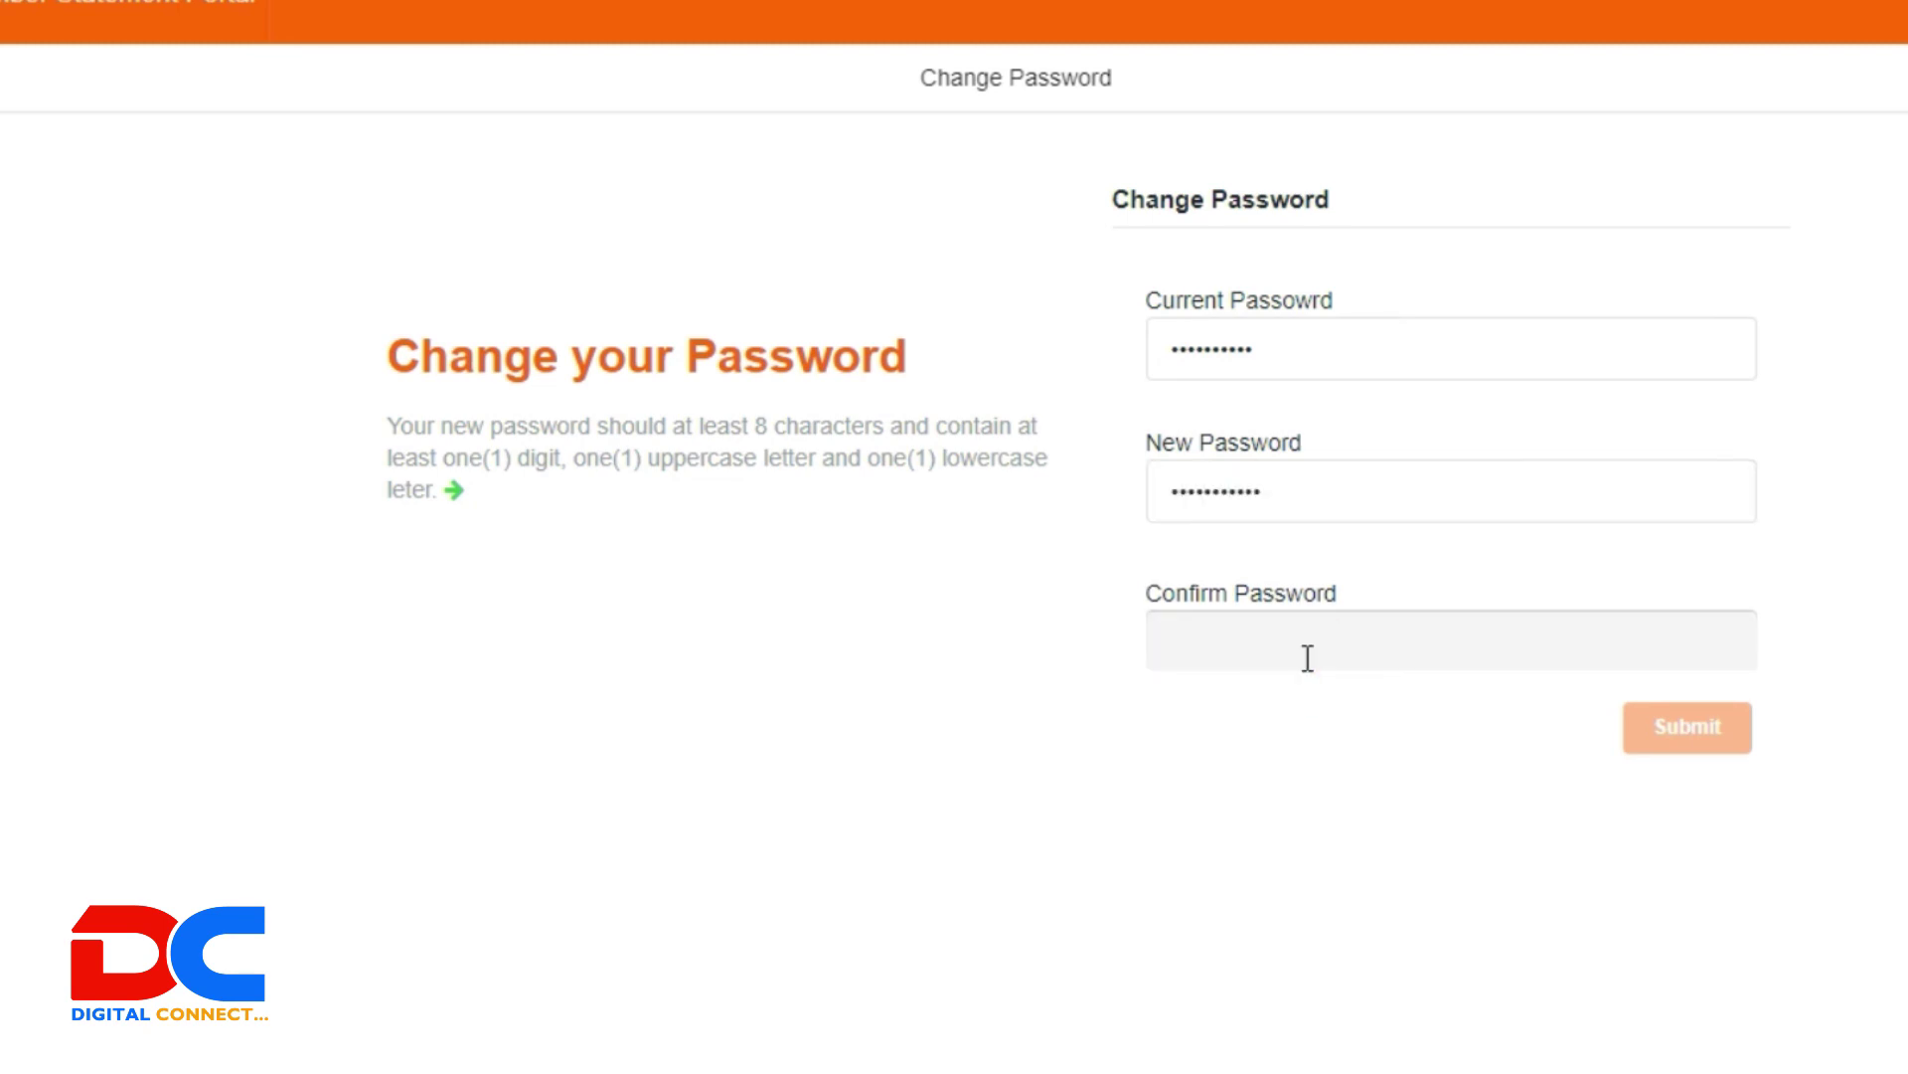
pyautogui.hotkey('ctrl', 'v')
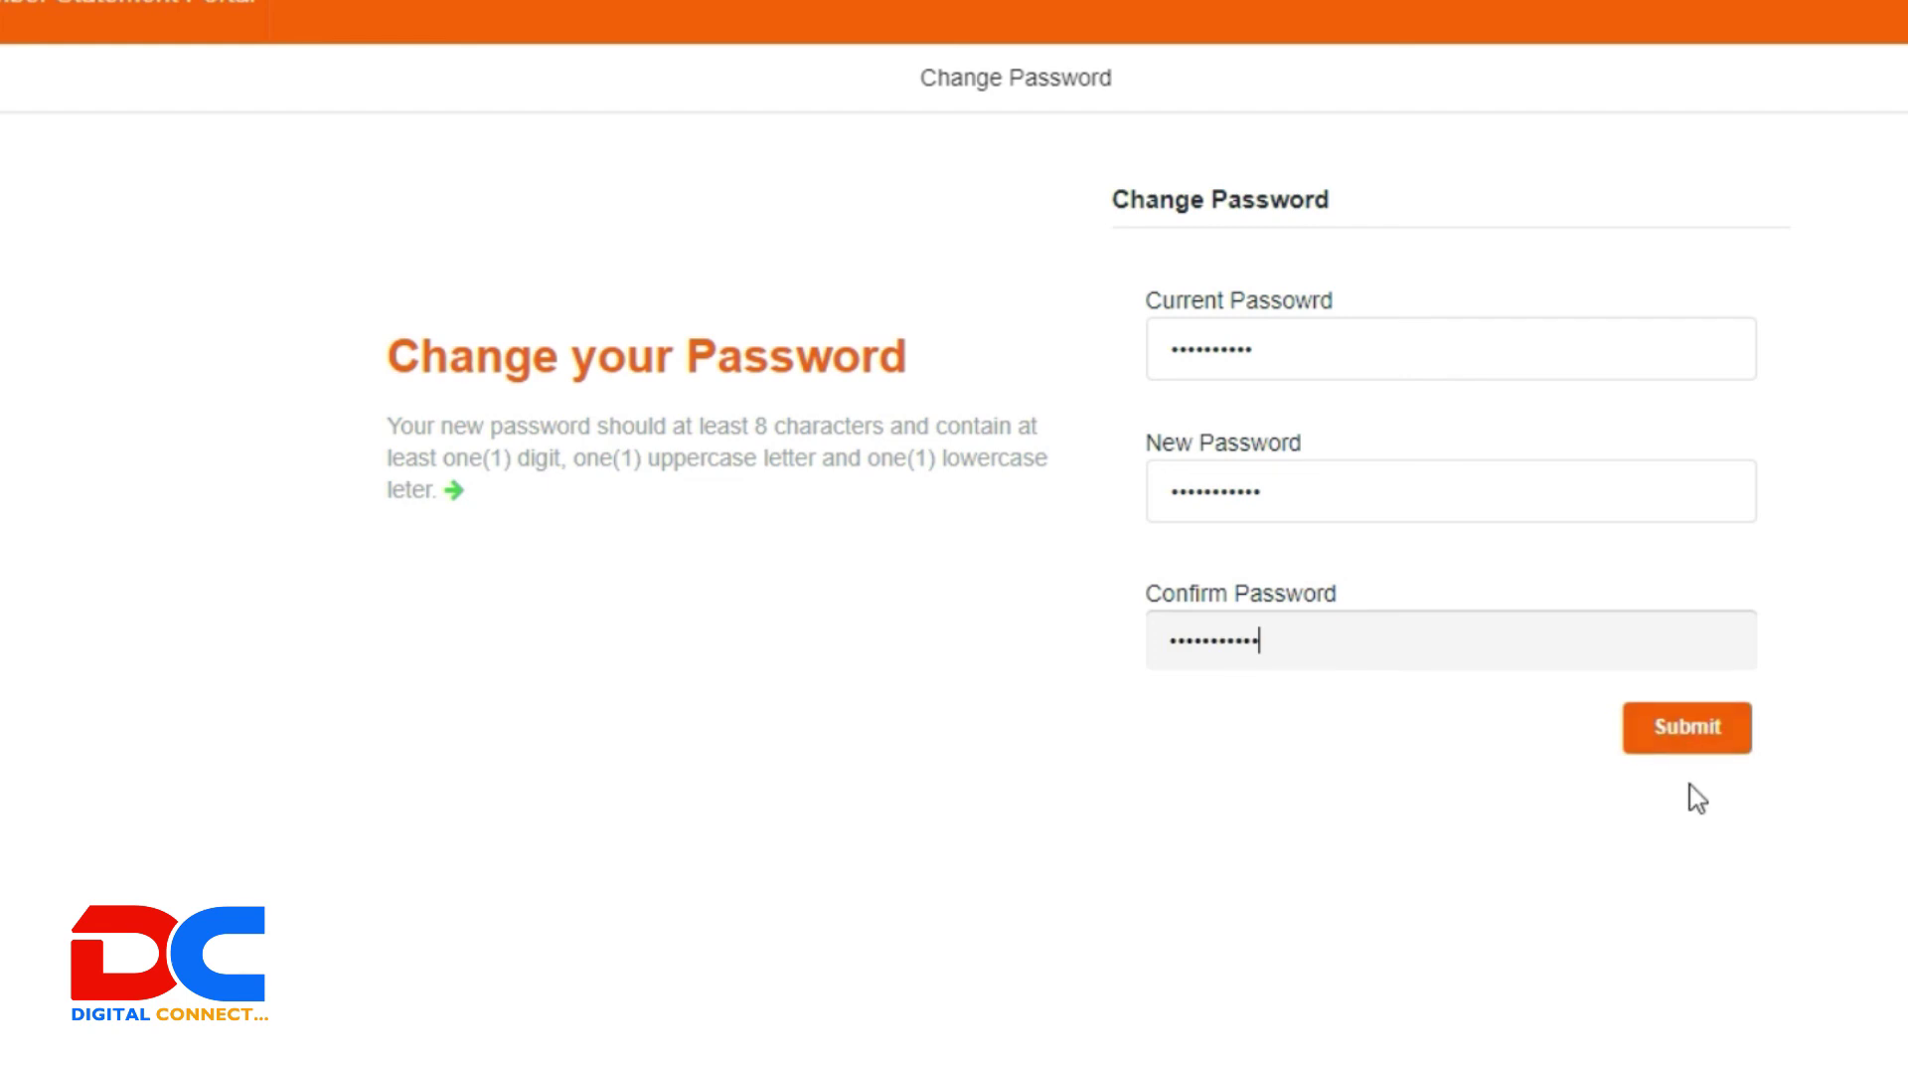
pyautogui.click(1668, 736)
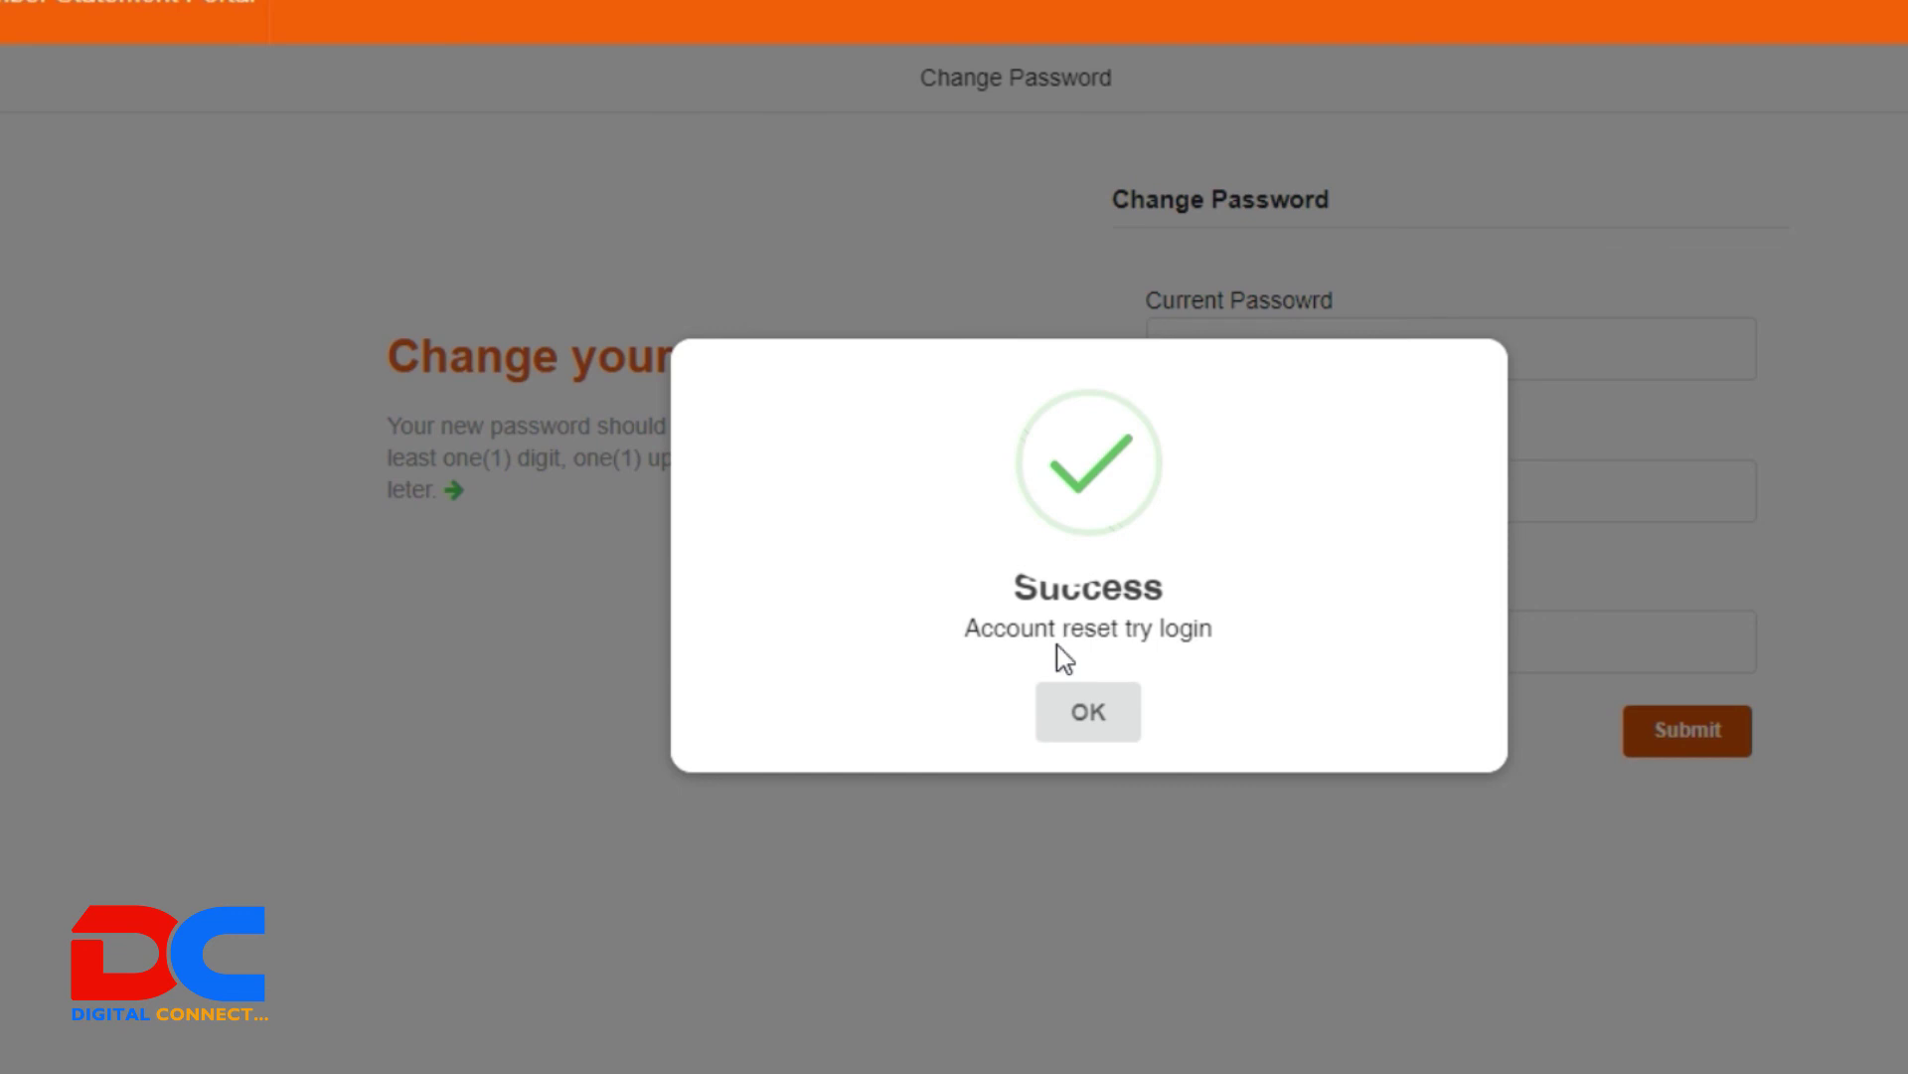
pyautogui.click(1094, 714)
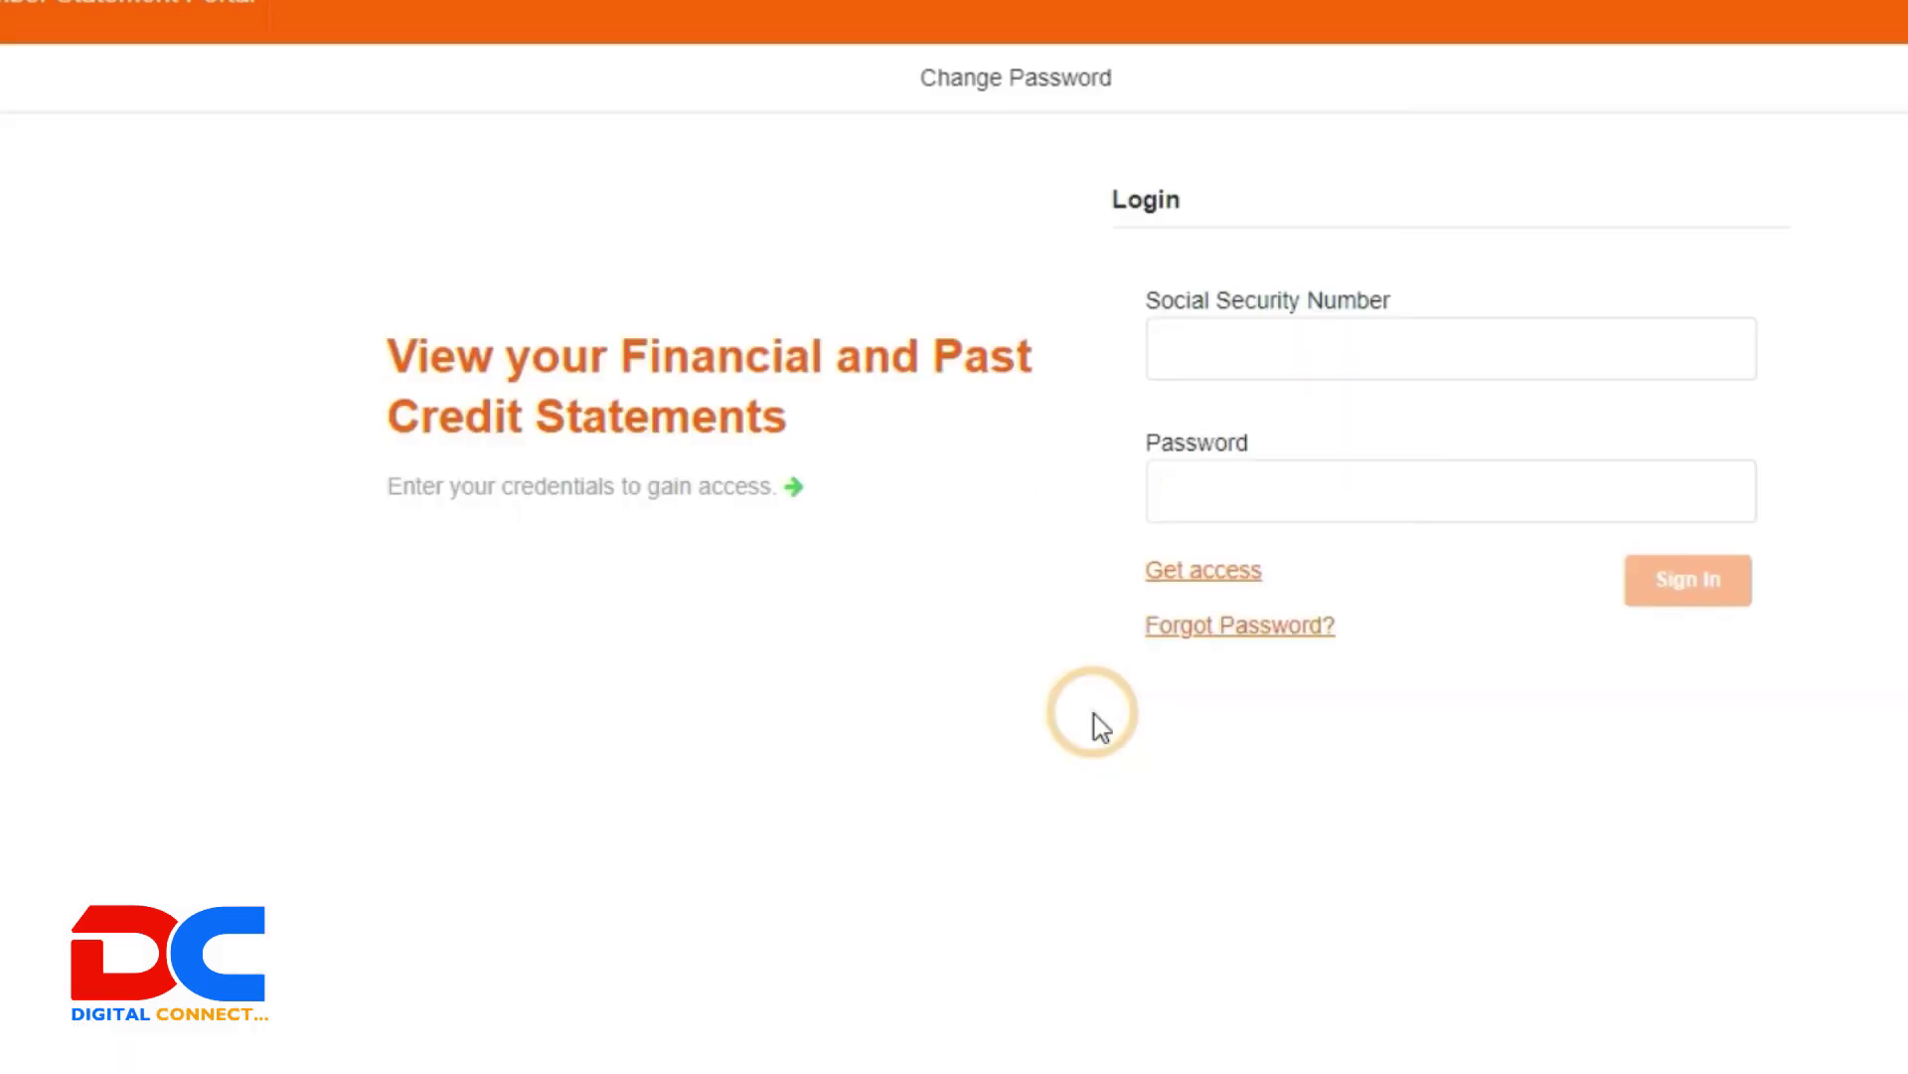